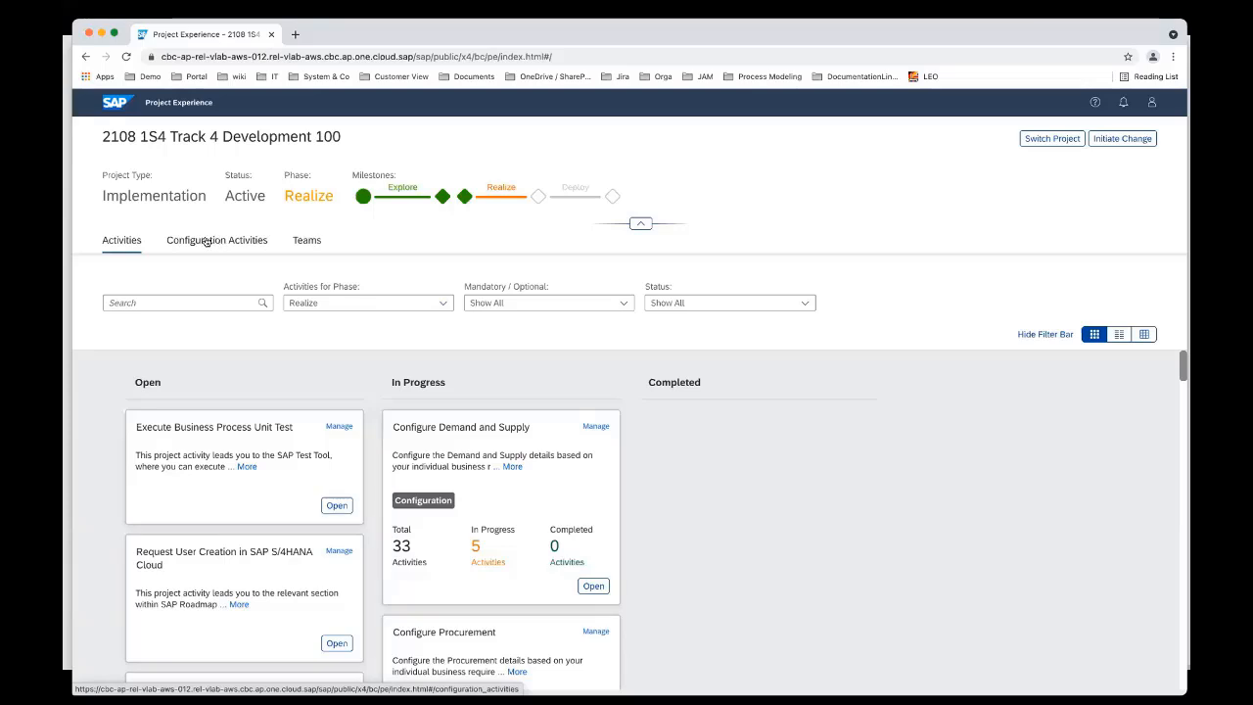
# Search the configuration activities for "Define Function" and go to the Define Functional Area activity.
pyautogui.click(203, 242)
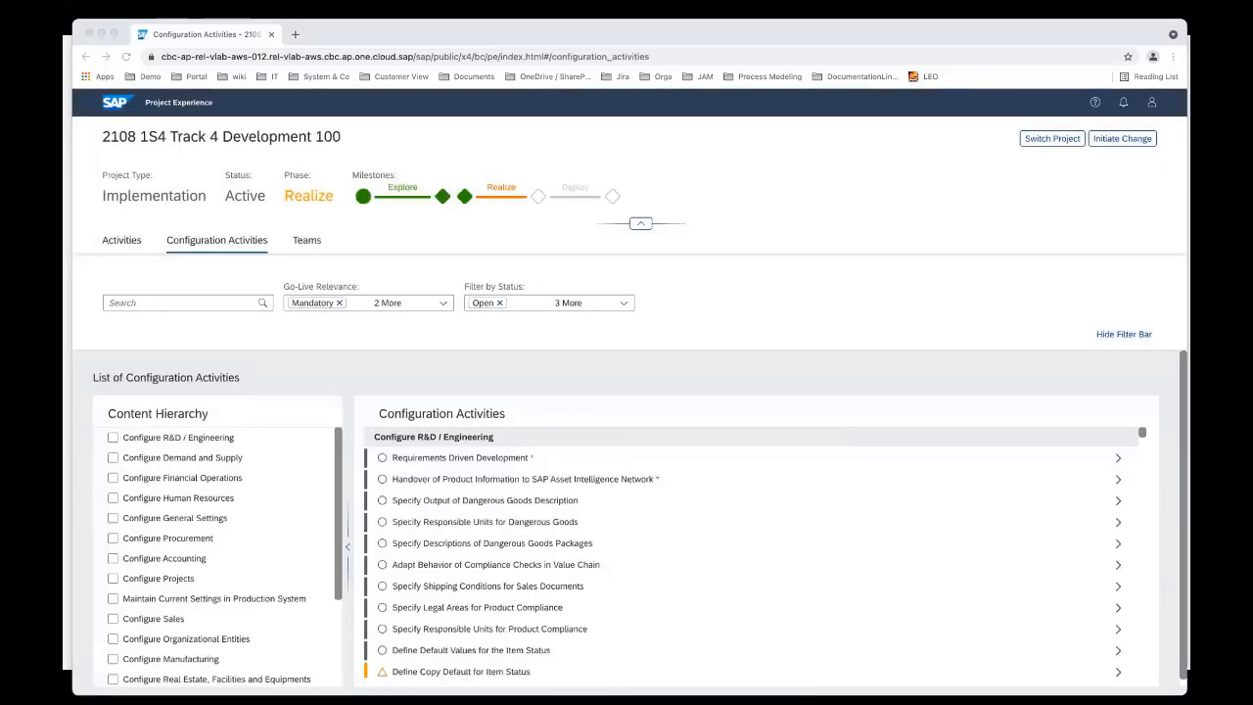
pyautogui.click(153, 302)
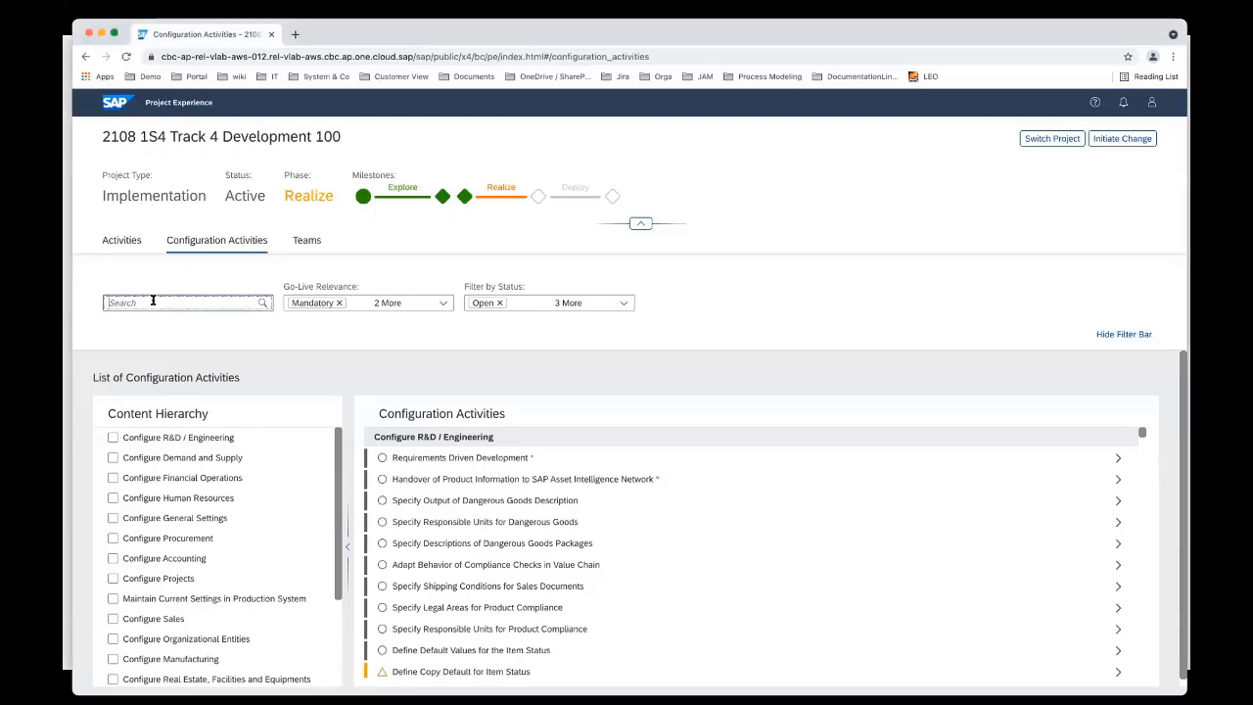
pyautogui.write('Define Functio')
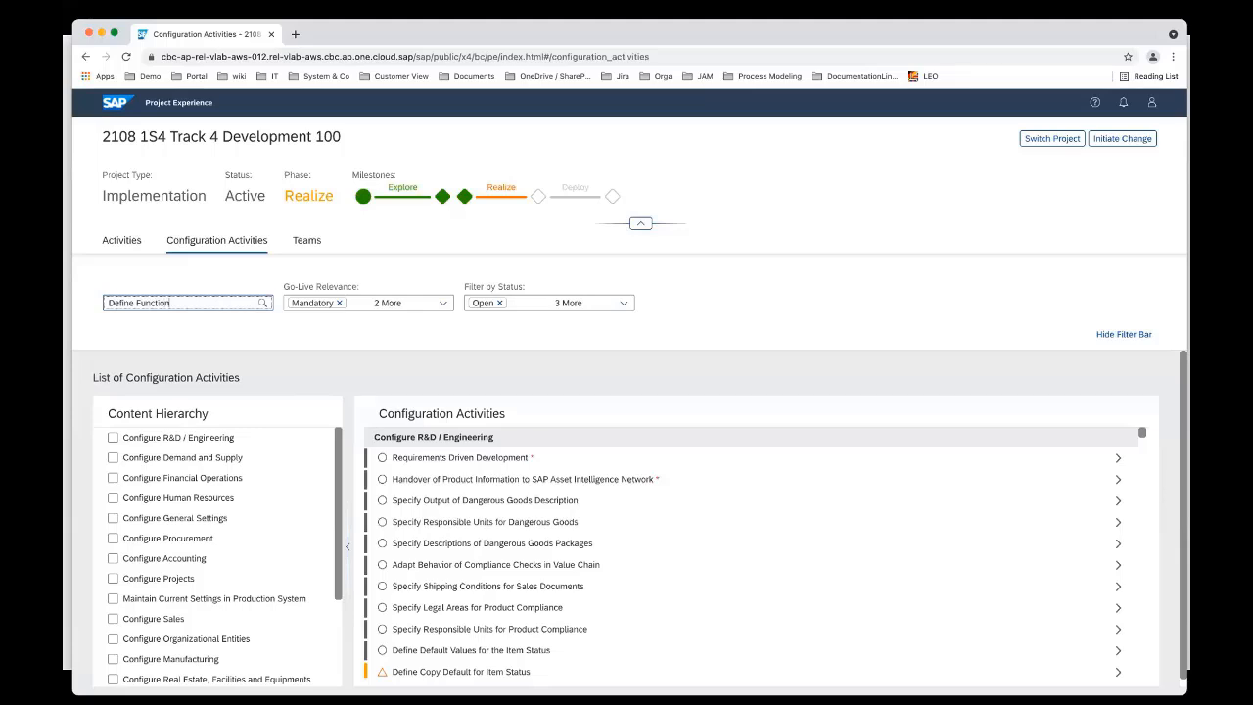
pyautogui.write('n')
pyautogui.press('Return')
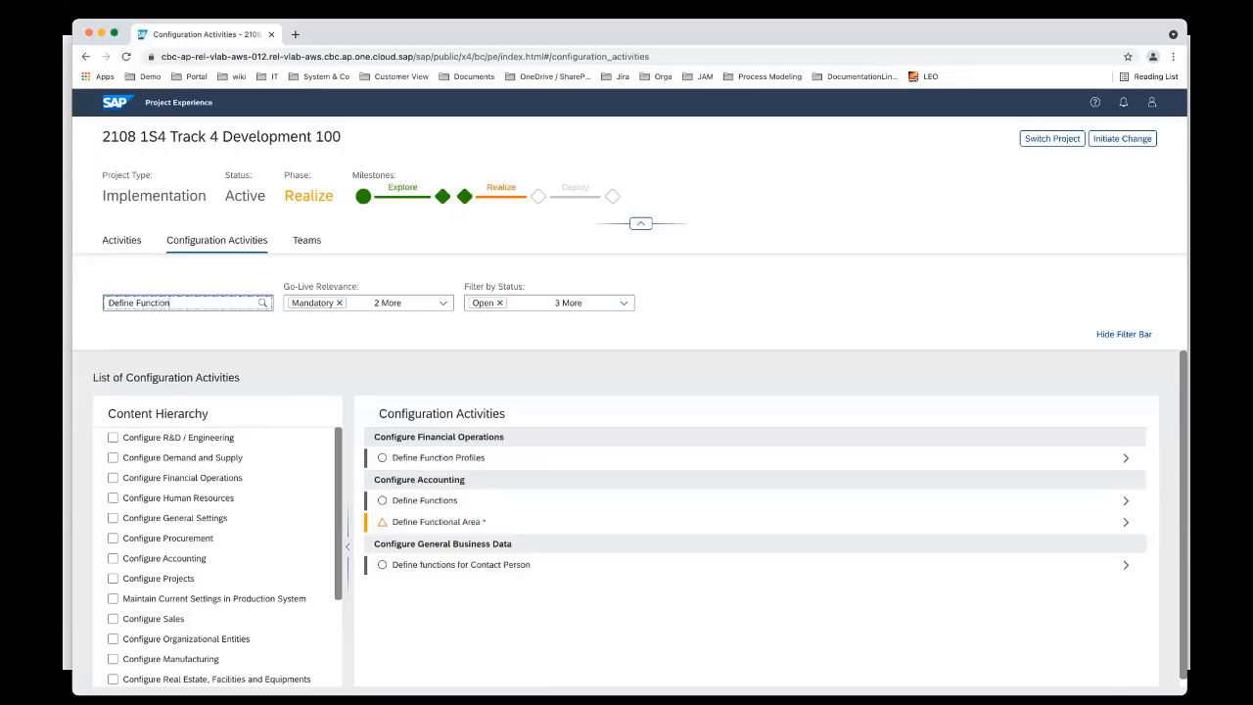
pyautogui.click(455, 522)
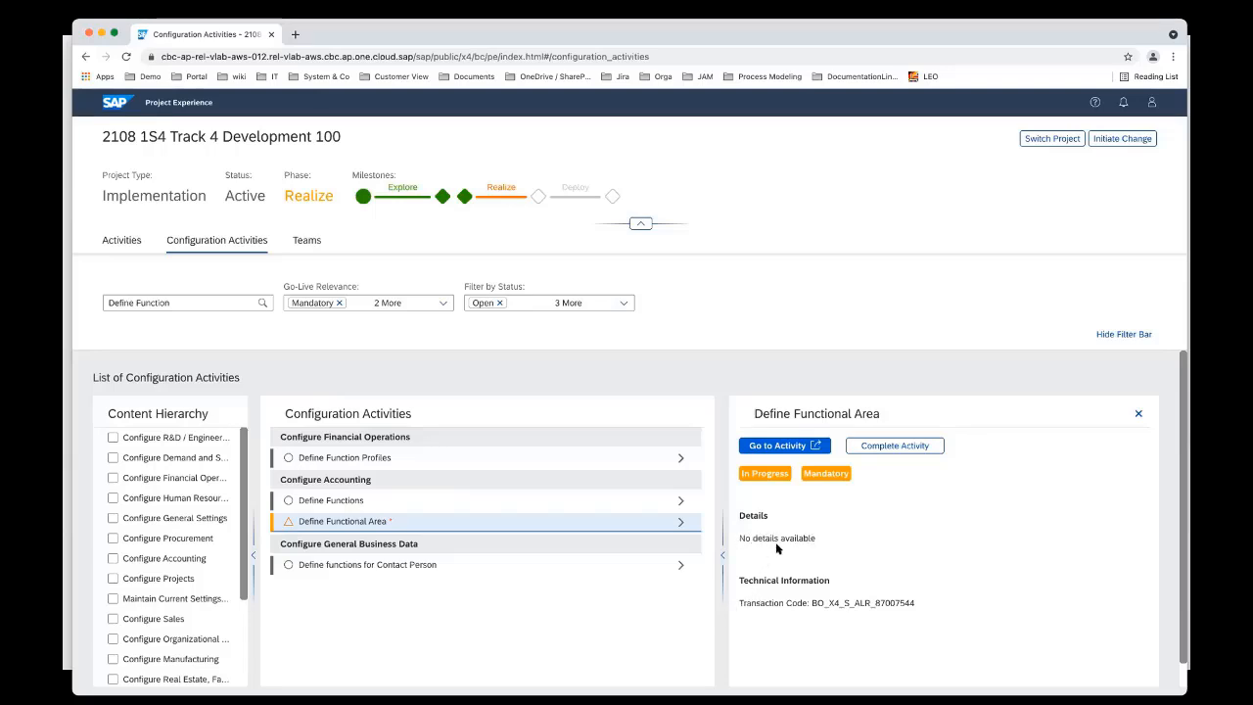
pyautogui.click(780, 444)
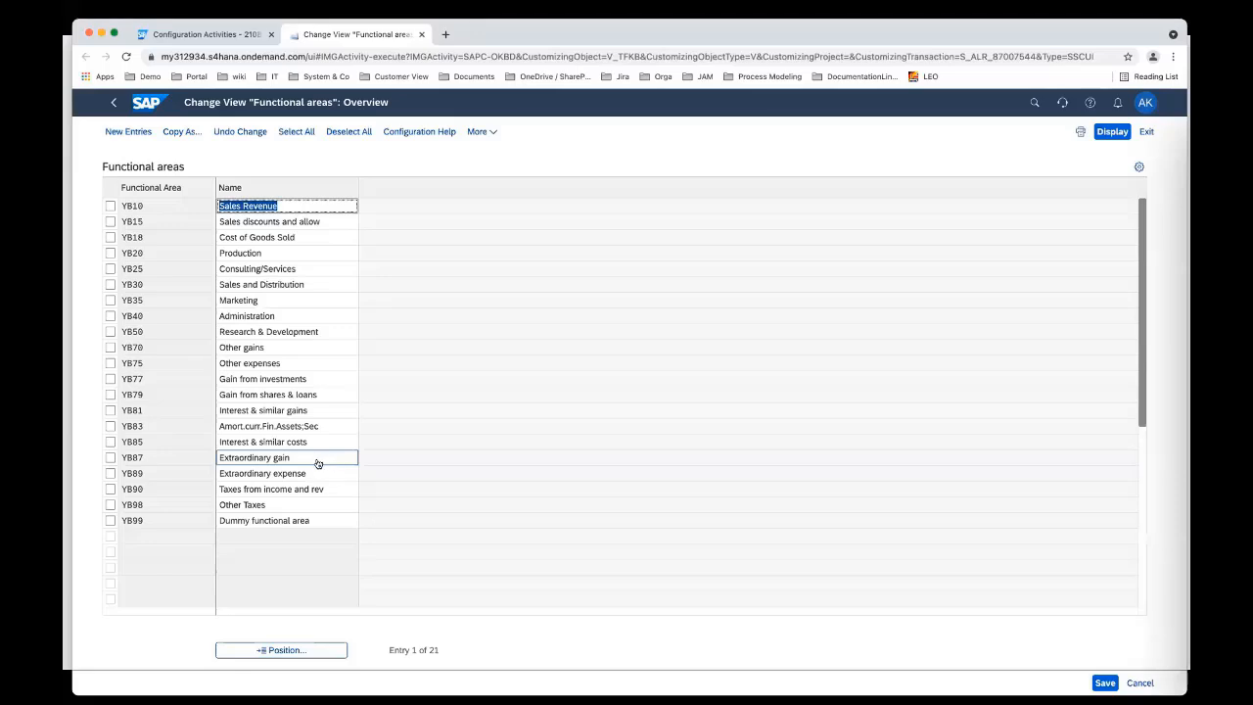
# Rename functional area YB10 to "Sales Revenue_test-10" and save the change.
pyautogui.click(298, 205)
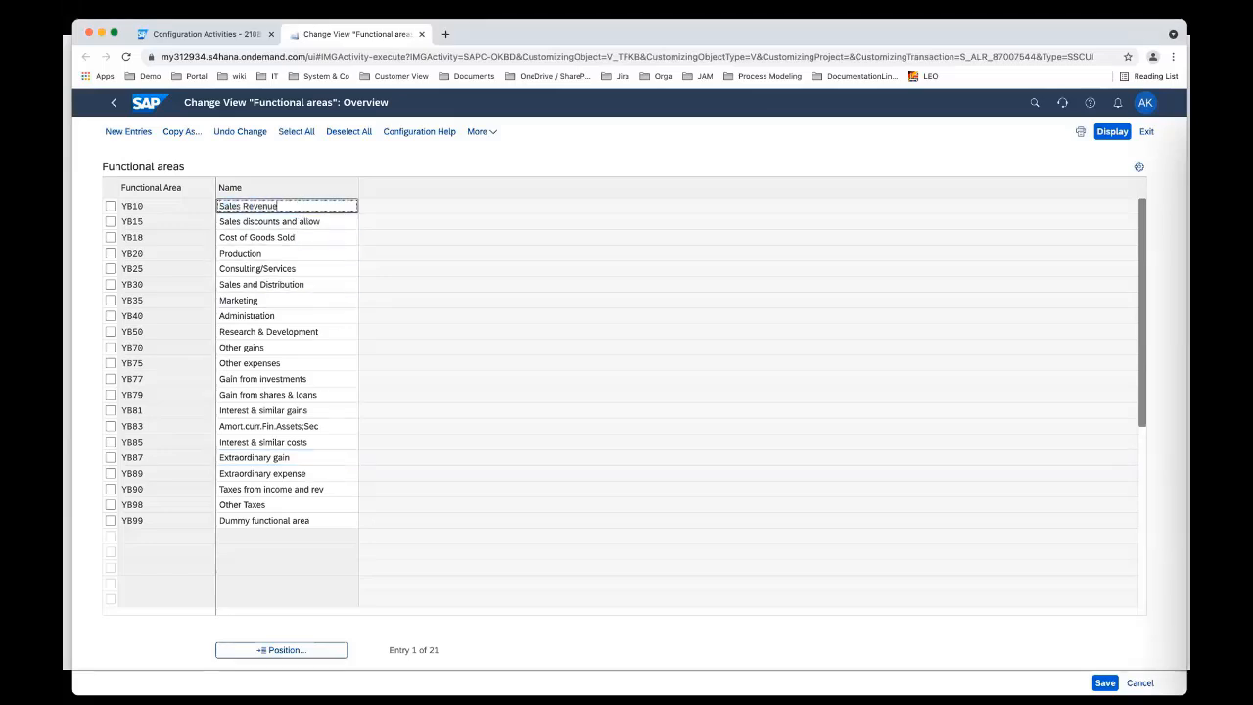
pyautogui.write('_test')
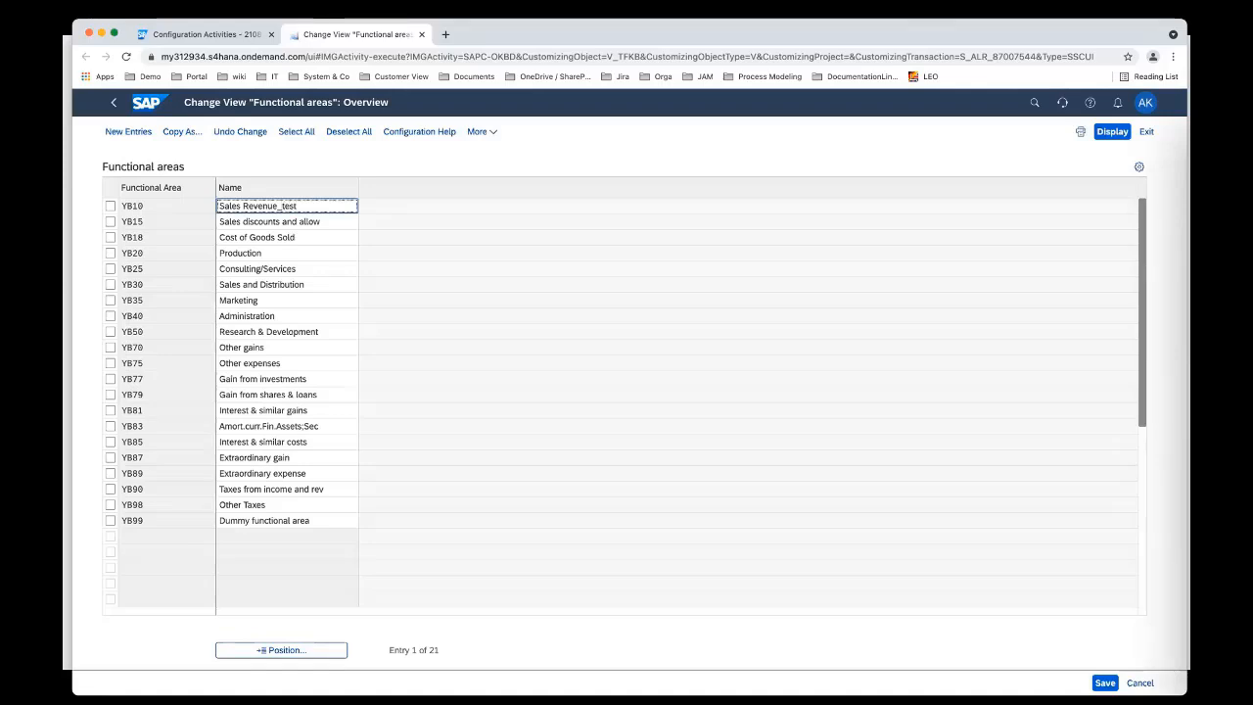
pyautogui.write('-10')
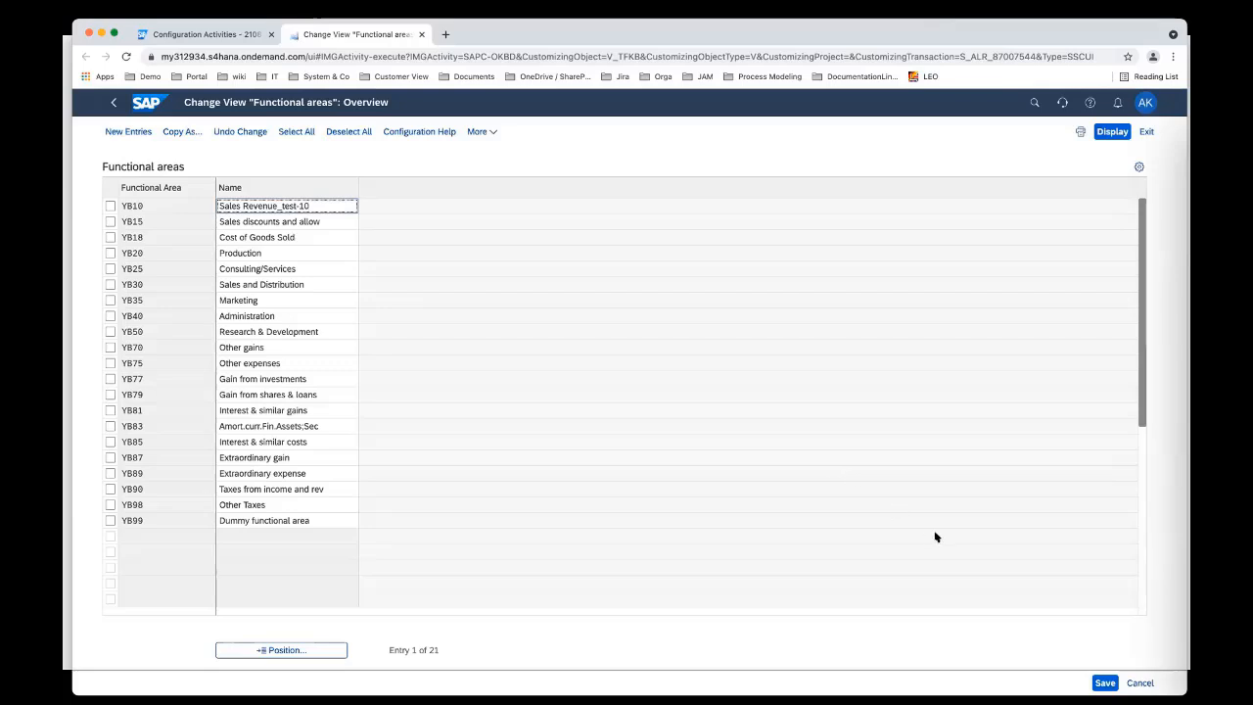
pyautogui.click(1103, 682)
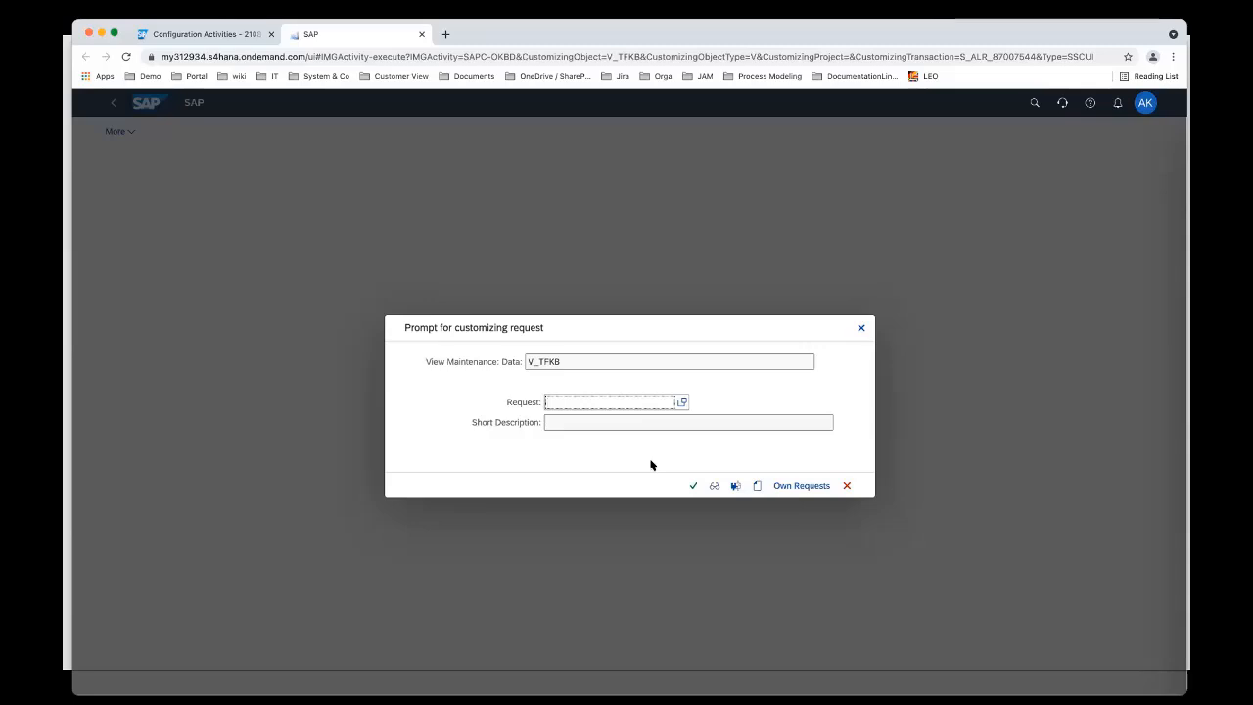
# Create a customizing request with the short description "Test Transport 2021" and record the functional area change in it.
pyautogui.click(756, 485)
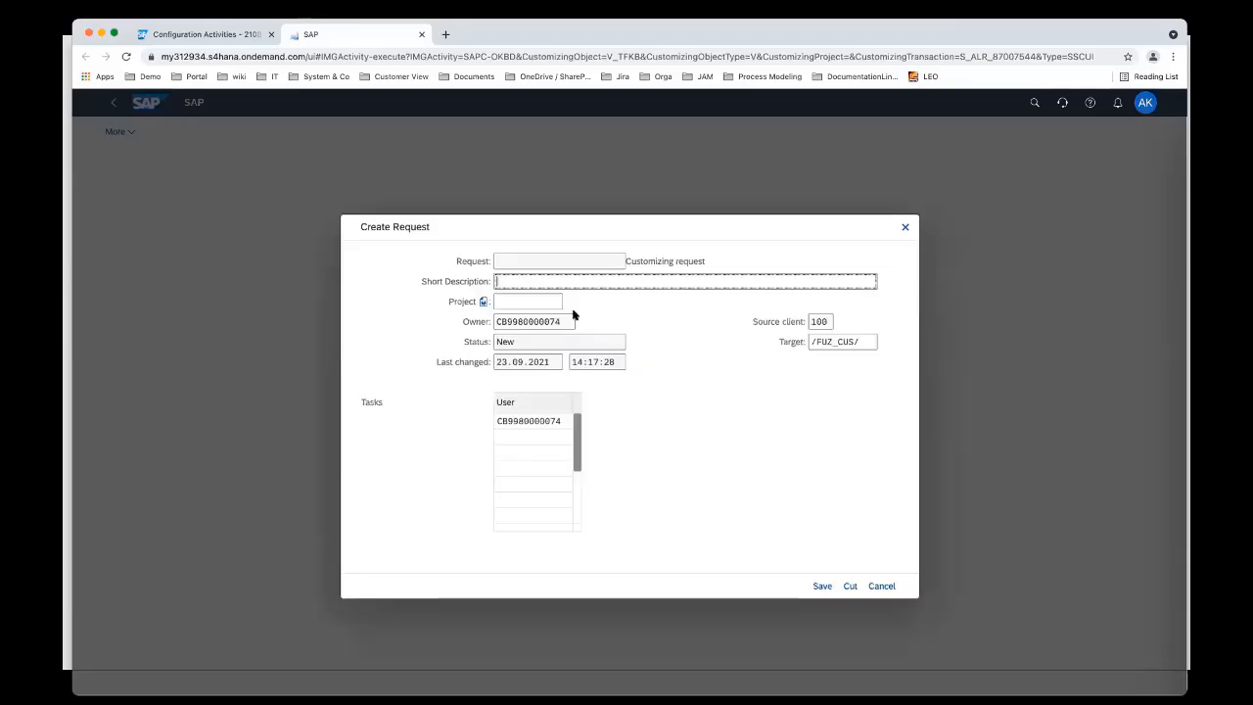
pyautogui.write('test T')
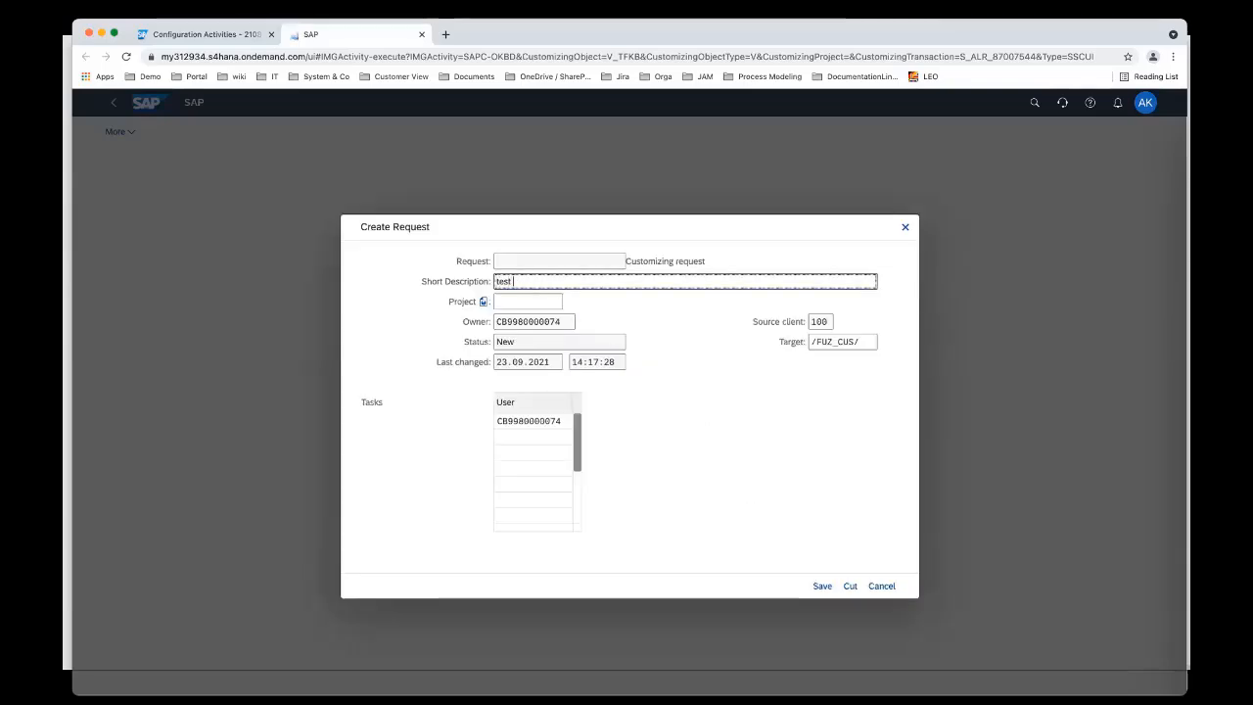
pyautogui.press('BackSpace')
pyautogui.press('BackSpace')
pyautogui.press('BackSpace')
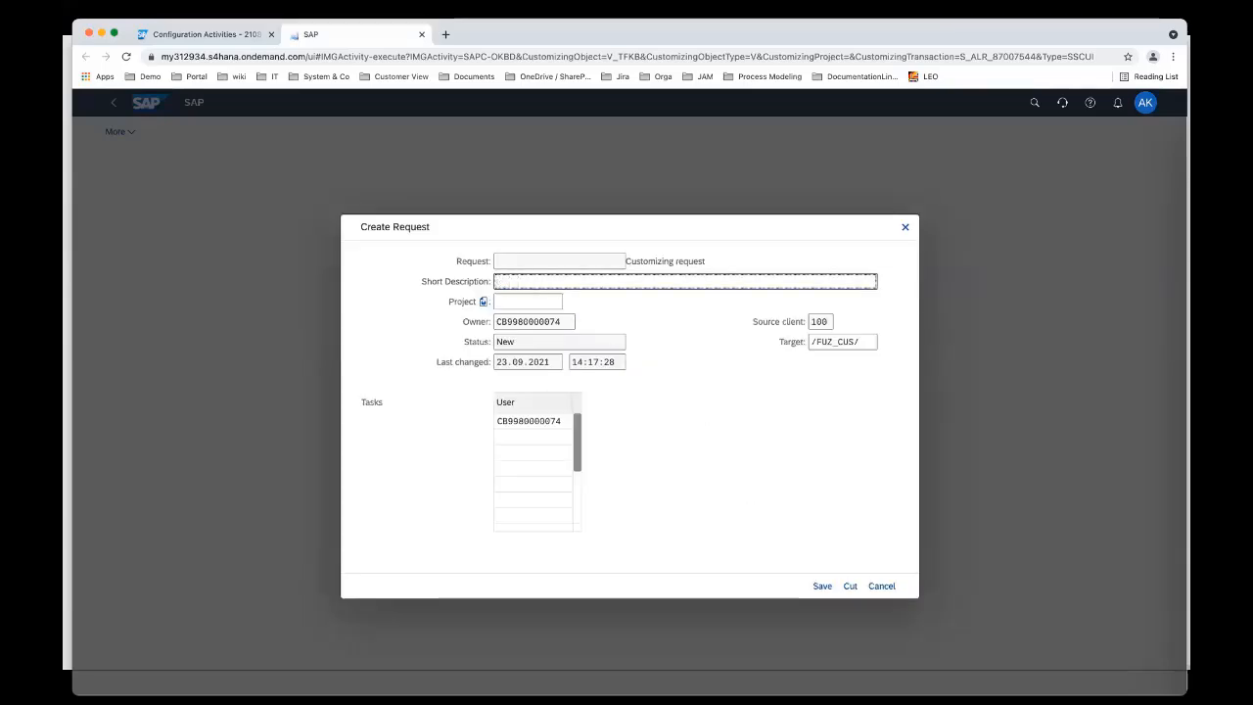
pyautogui.write('Test Transpor')
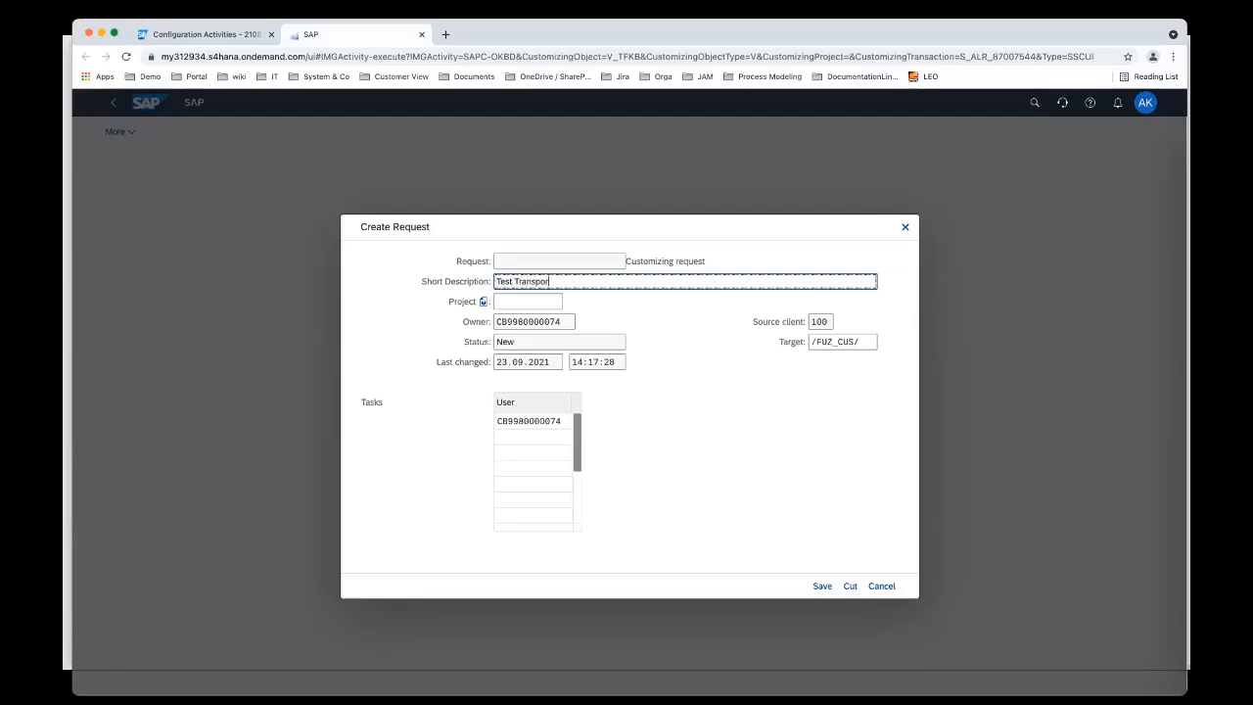
pyautogui.write('t 2021')
pyautogui.click(822, 585)
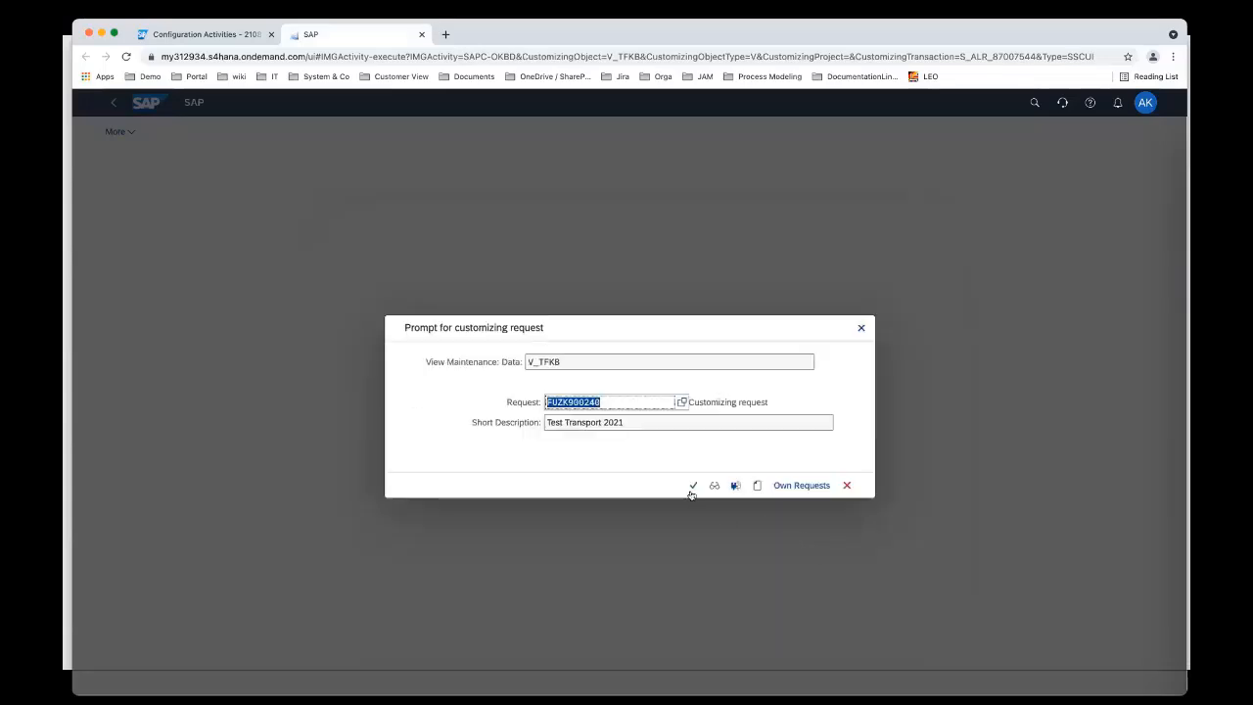
pyautogui.click(691, 487)
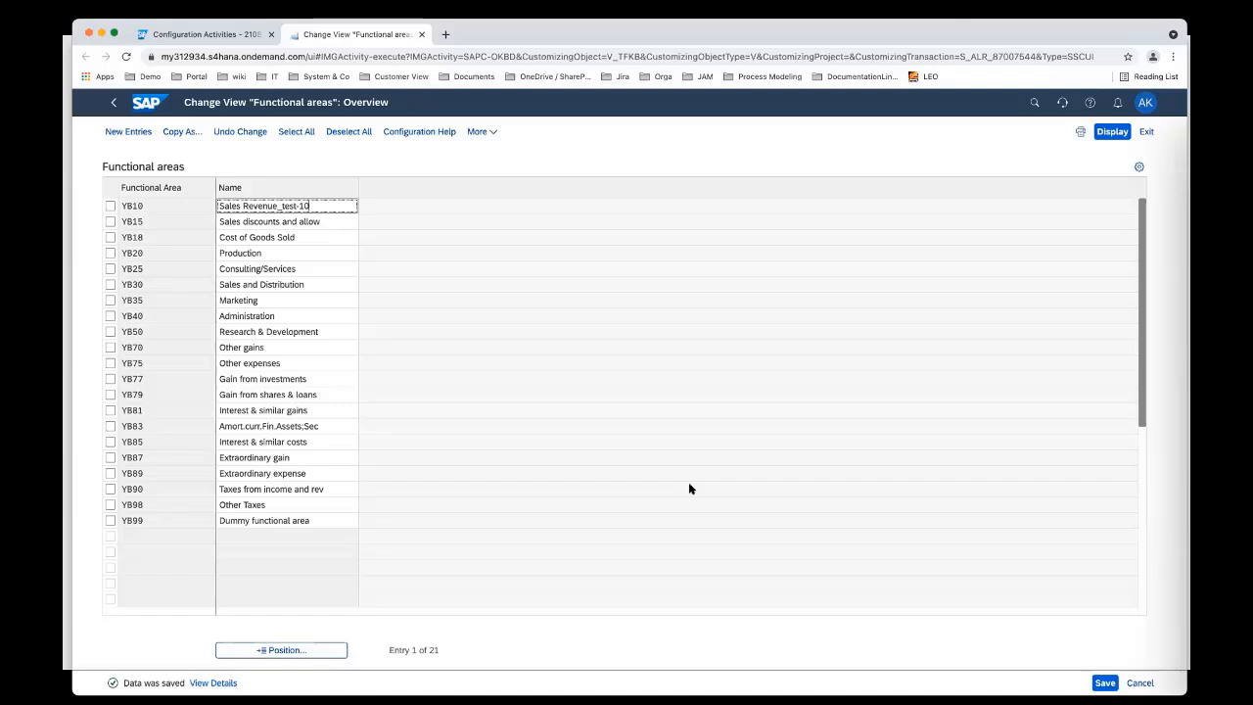
# Exit the functional areas view, list the transport requests in Export Customizing Transports, and open the Test Transport 2021 request.
pyautogui.click(1146, 132)
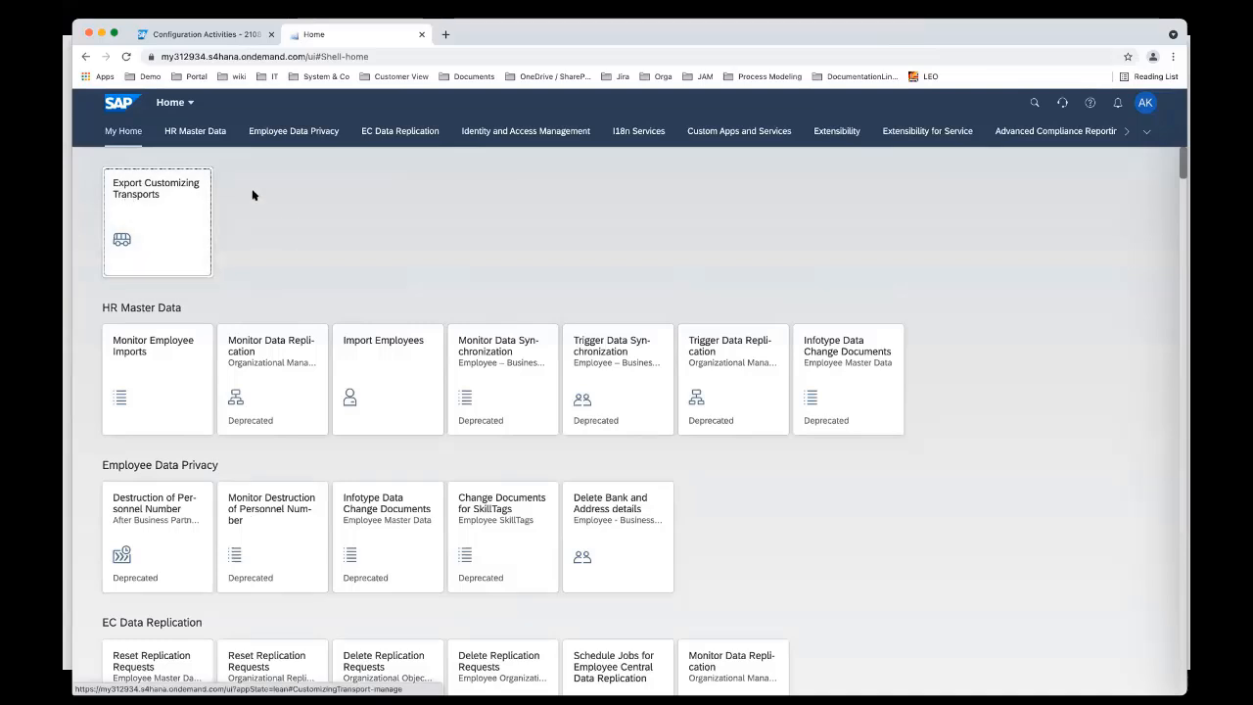
pyautogui.click(153, 198)
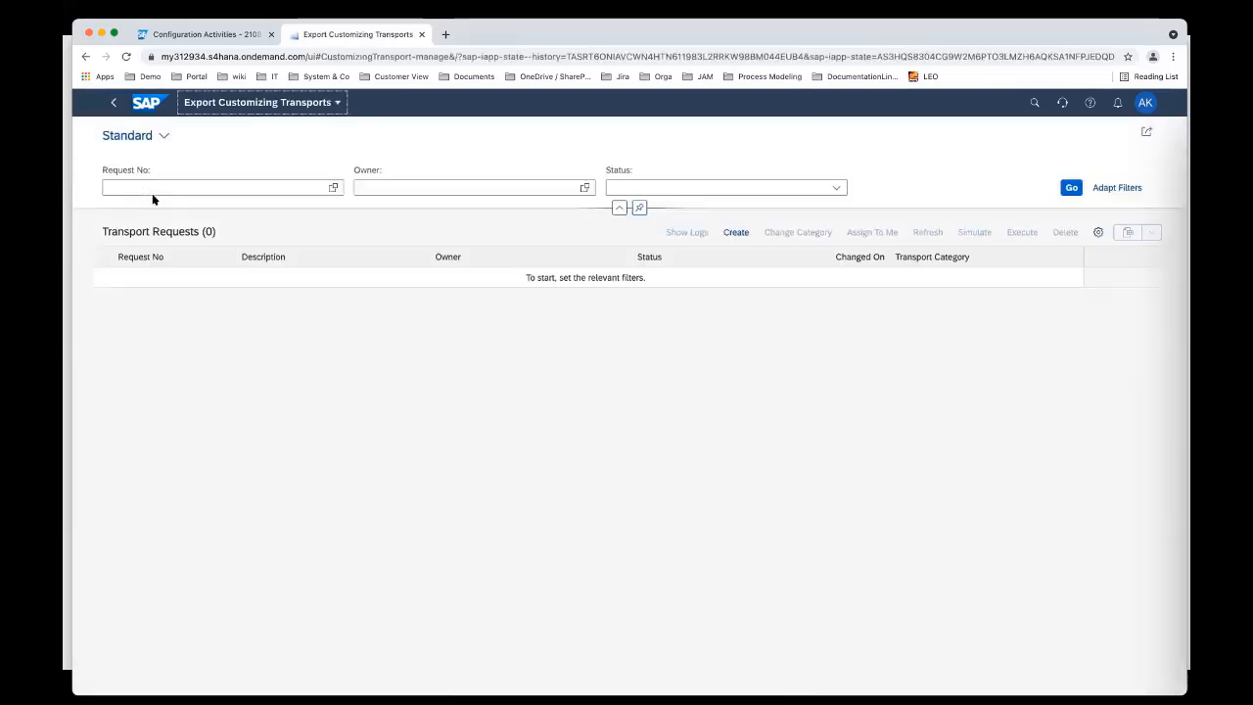
pyautogui.click(1067, 189)
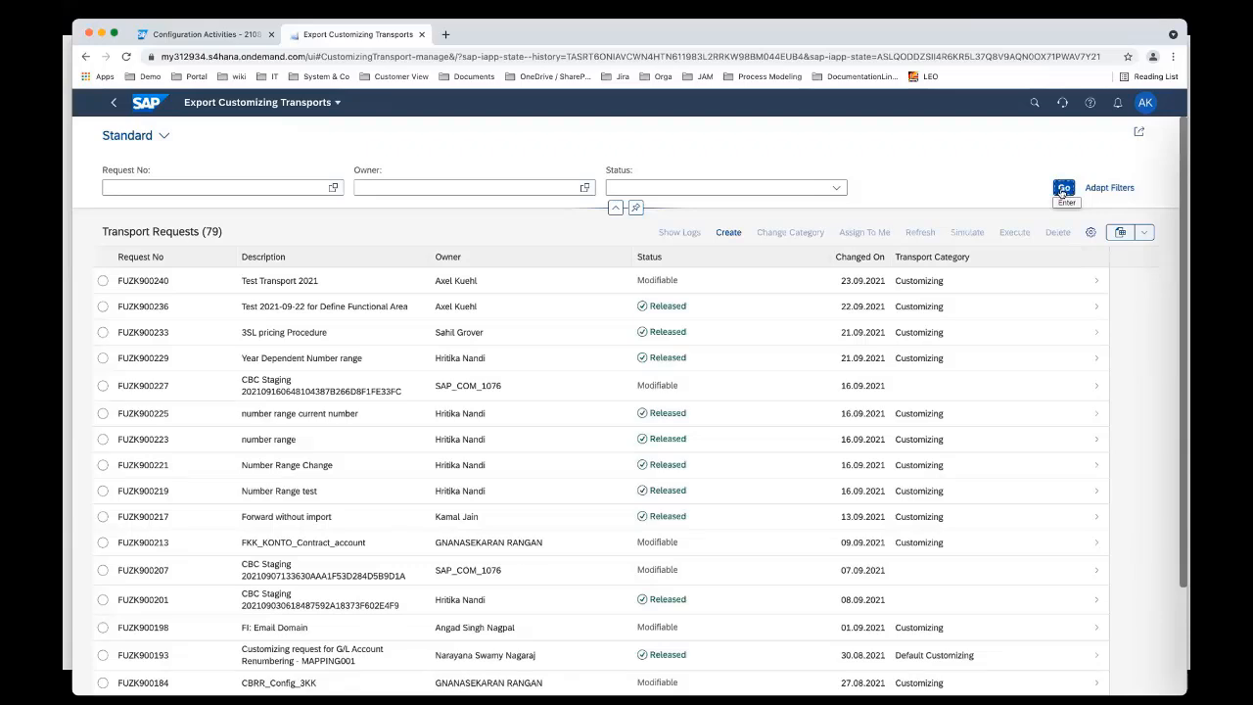
pyautogui.click(274, 282)
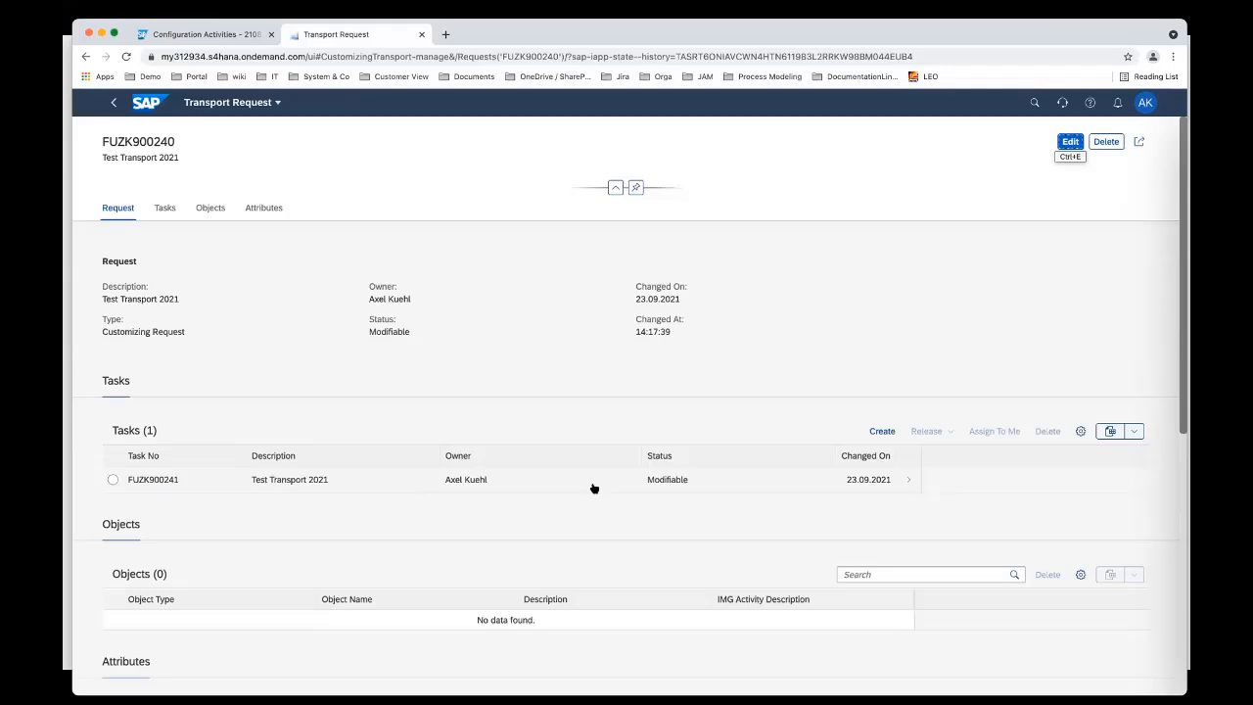
# Review the request's task and its linked Define Functional Area object, and return to the transport request.
pyautogui.click(718, 483)
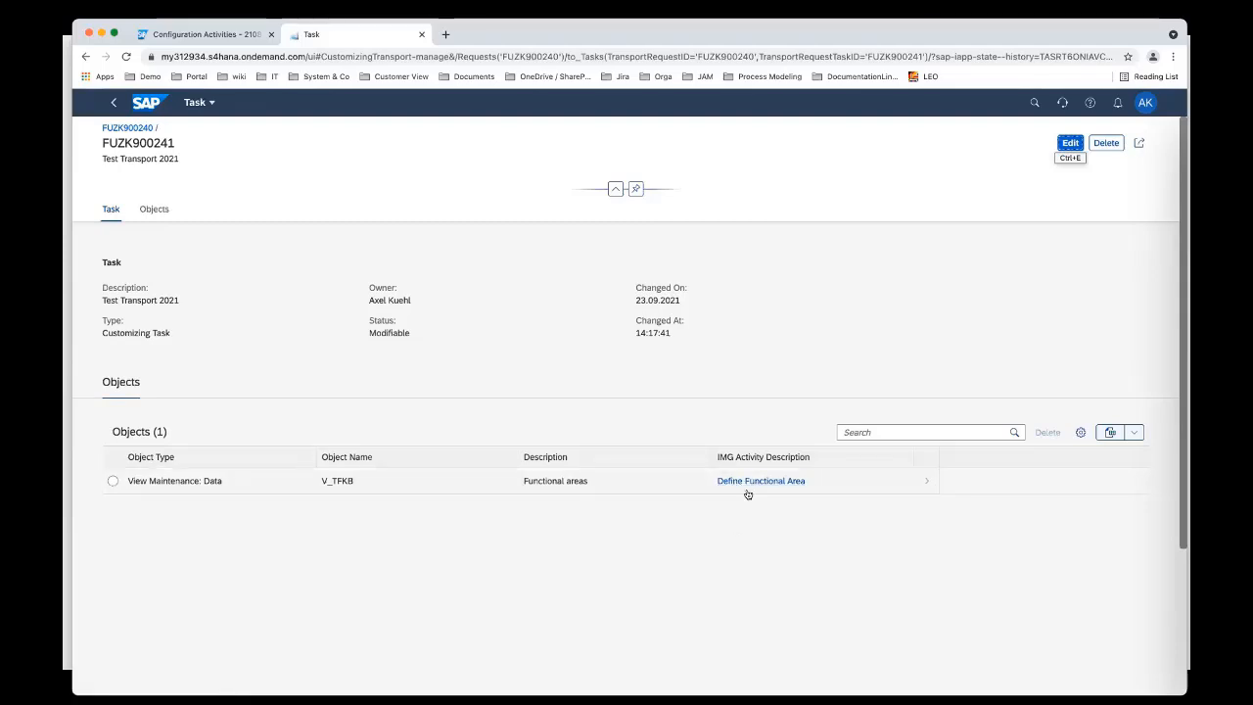
pyautogui.click(758, 483)
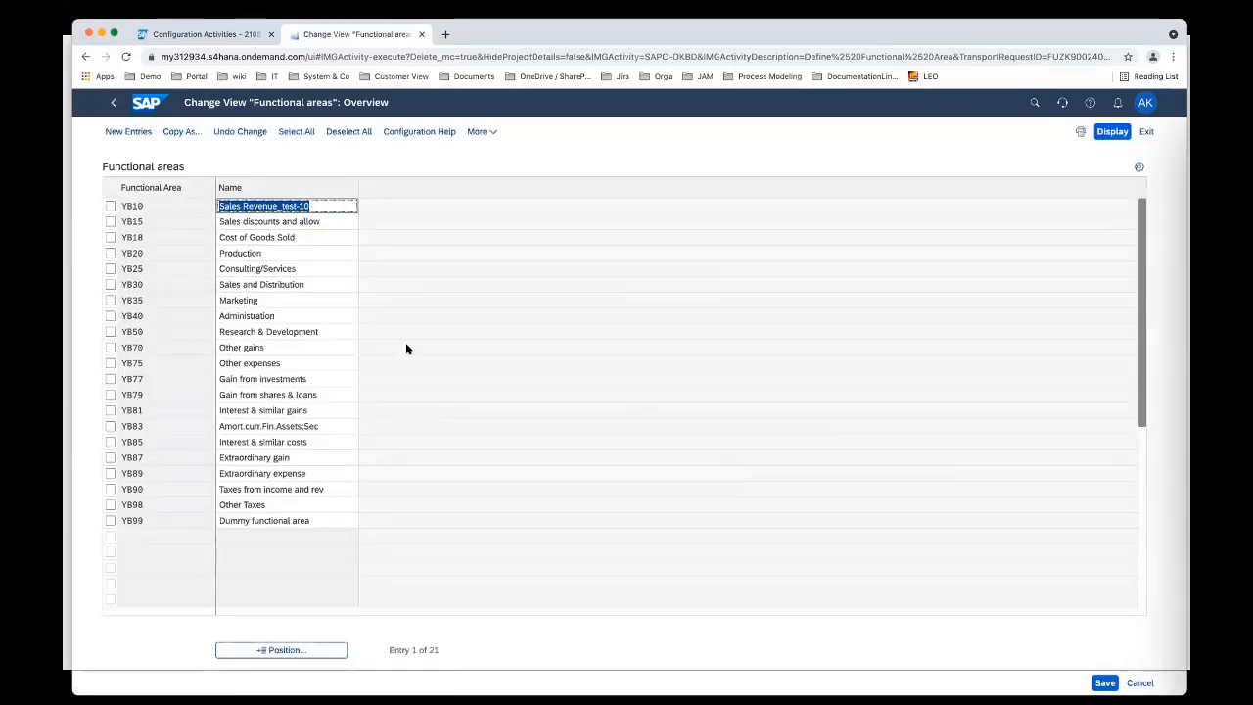
pyautogui.click(114, 102)
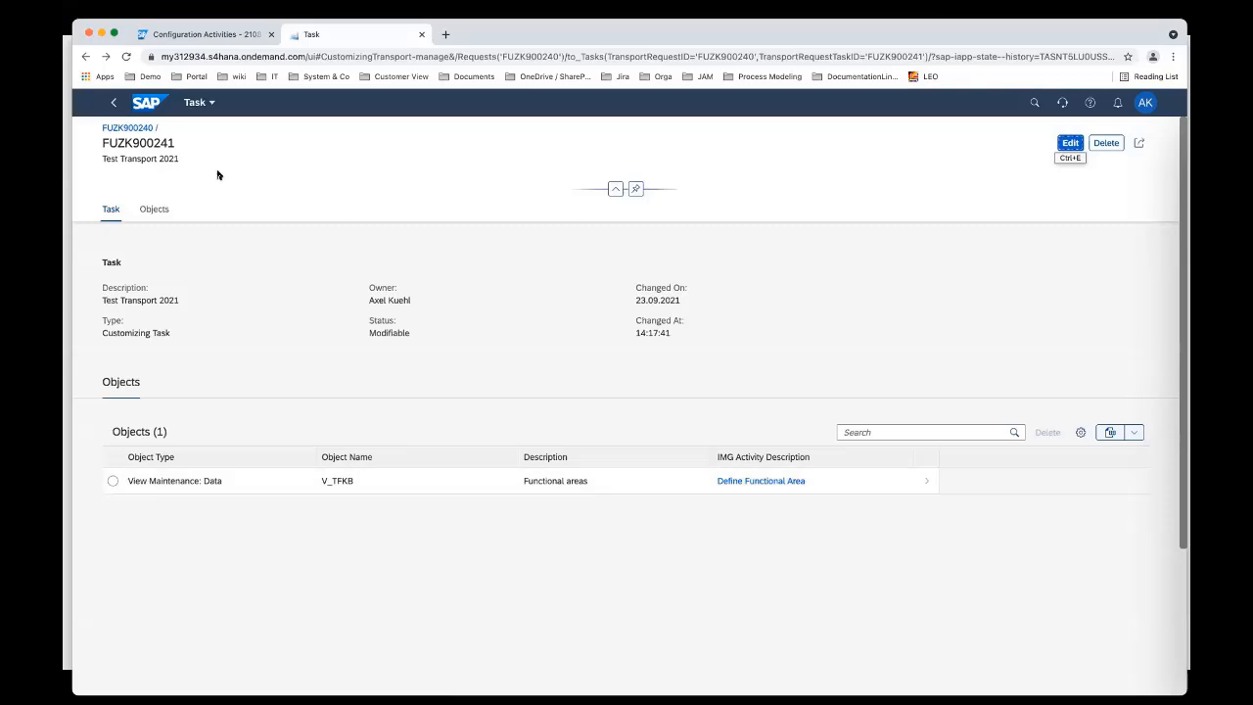
pyautogui.click(112, 103)
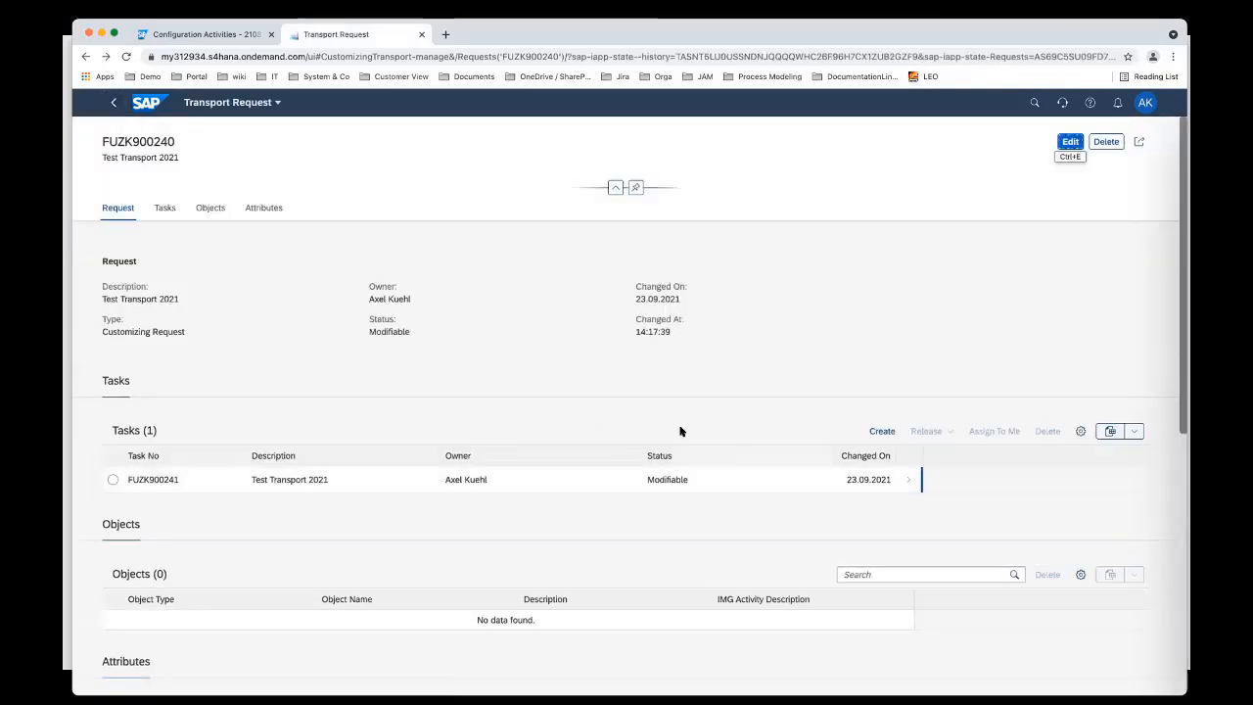
pyautogui.click(786, 478)
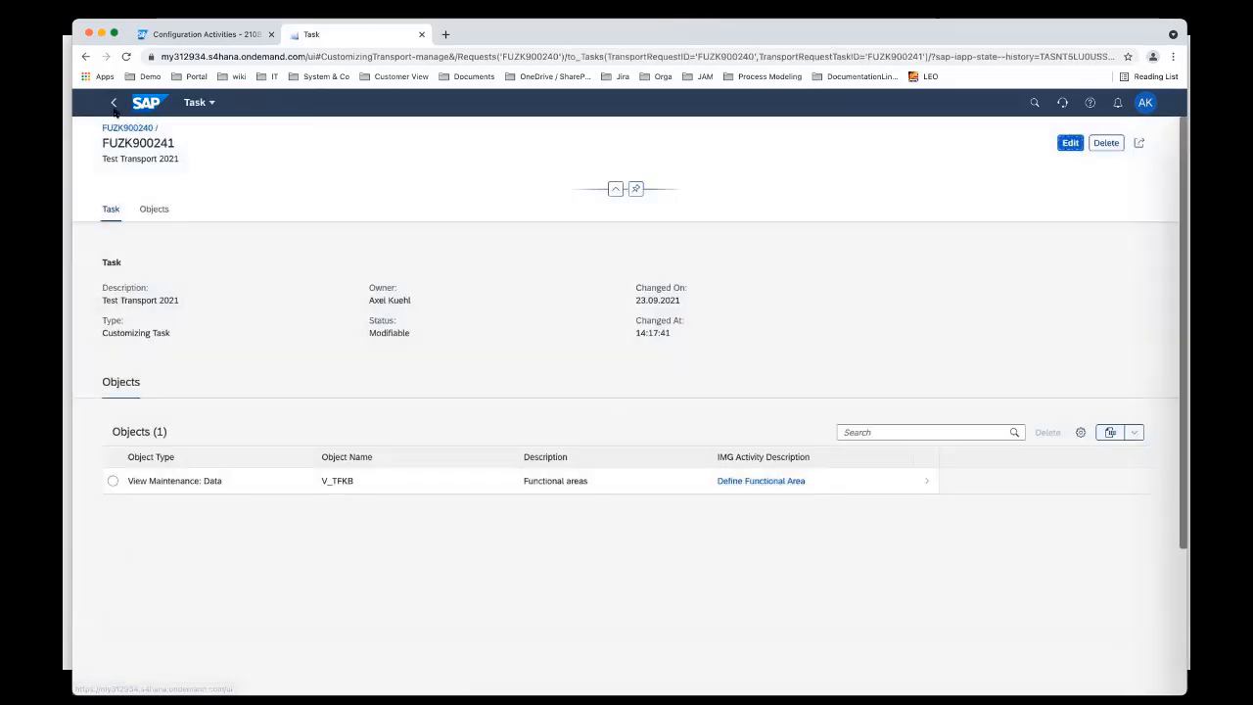
pyautogui.click(113, 103)
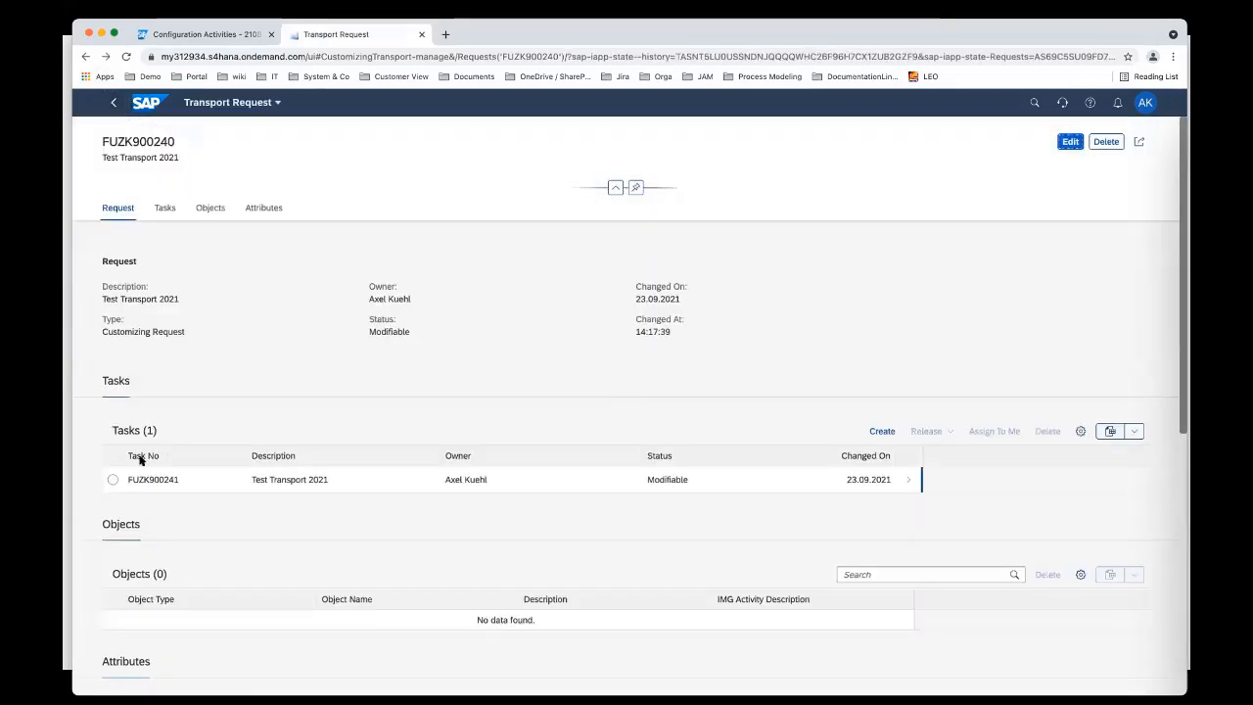
# Execute the release of the Test Transport 2021 task and close the execution log.
pyautogui.click(113, 478)
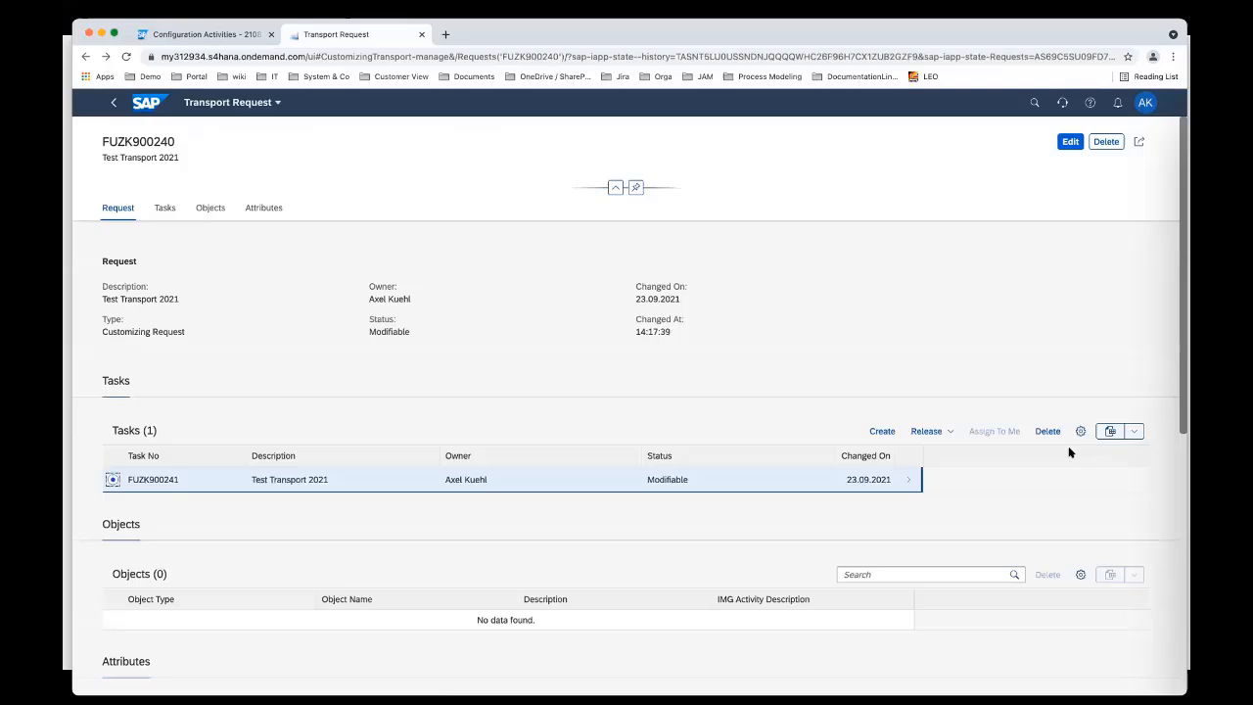
pyautogui.click(926, 430)
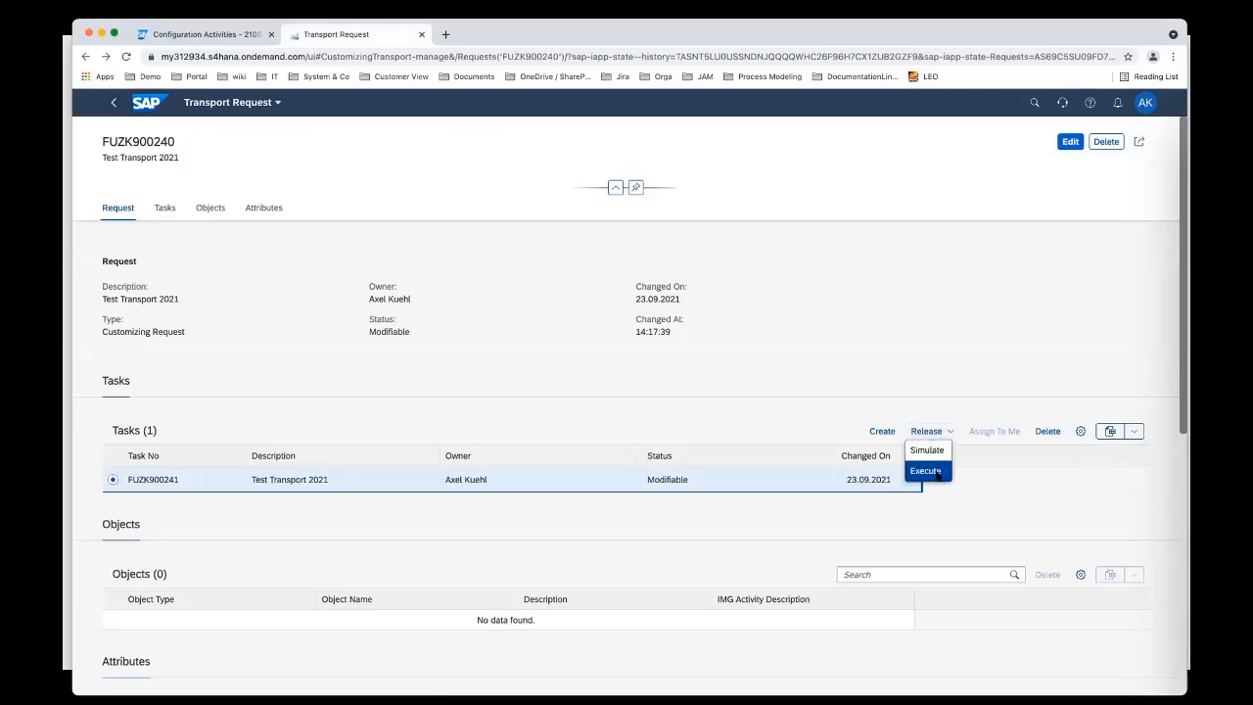
pyautogui.click(930, 471)
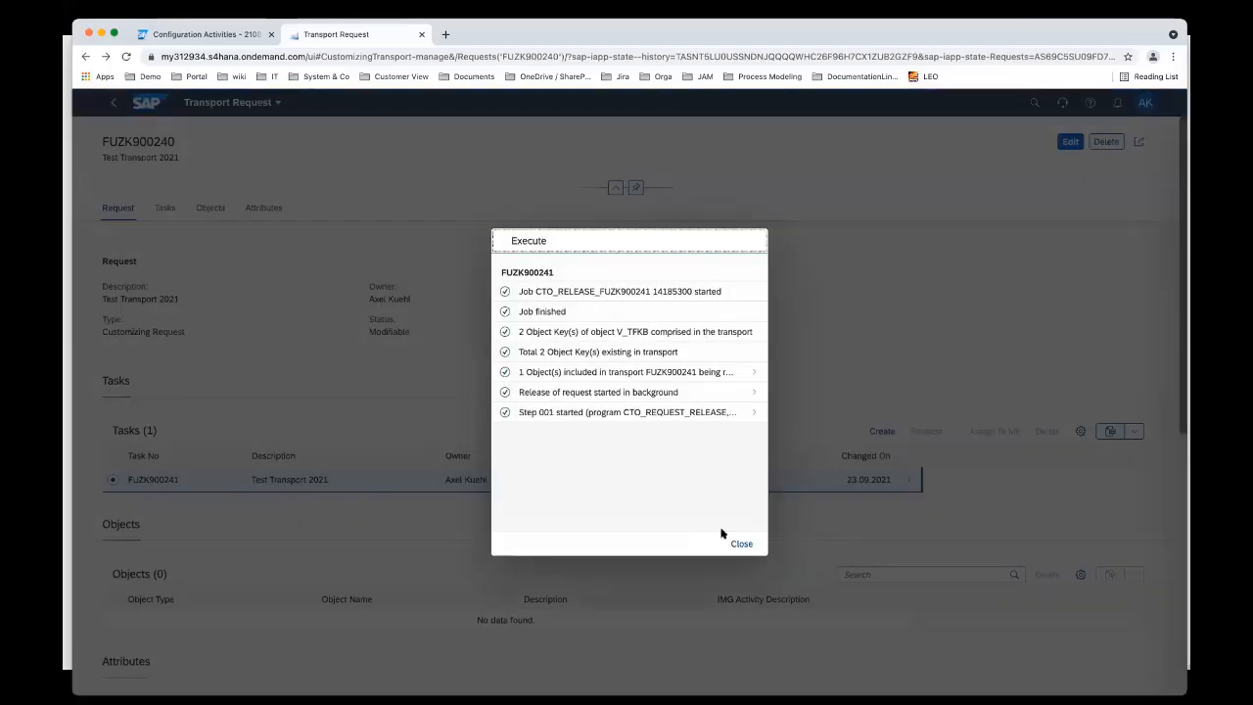
pyautogui.click(741, 544)
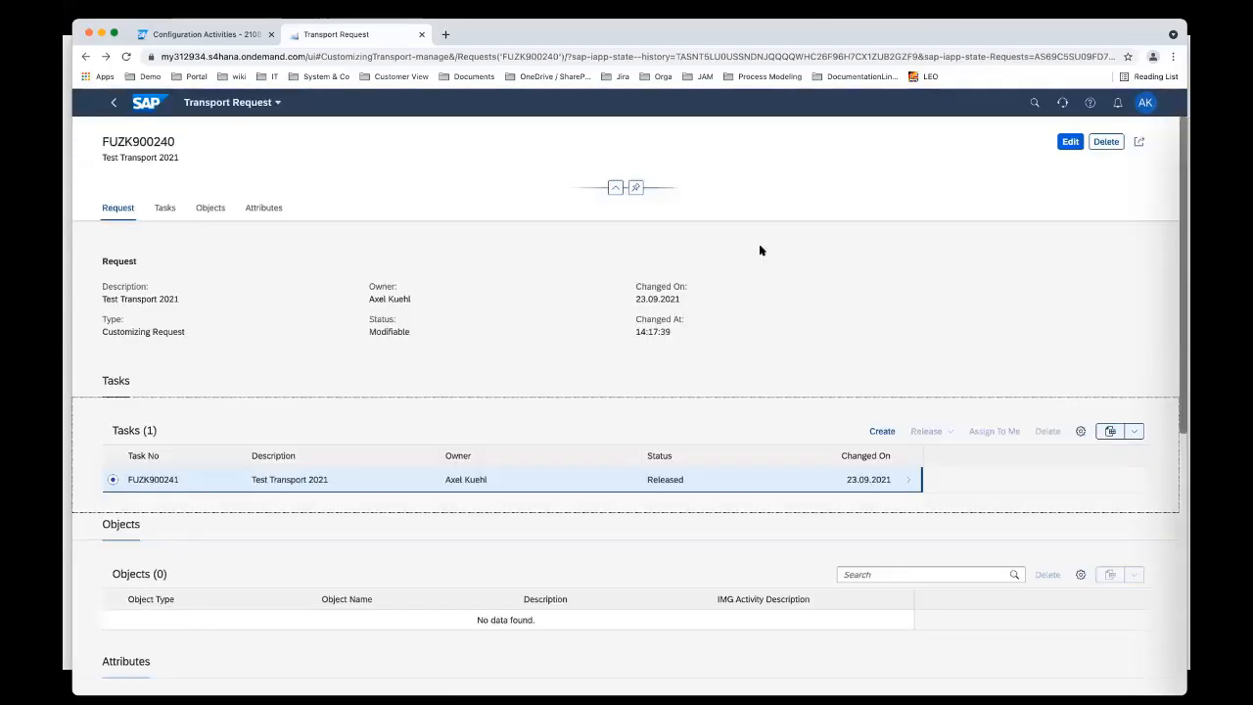
# Return to the list of transport requests and execute the release of the Test Transport 2021 request.
pyautogui.click(115, 106)
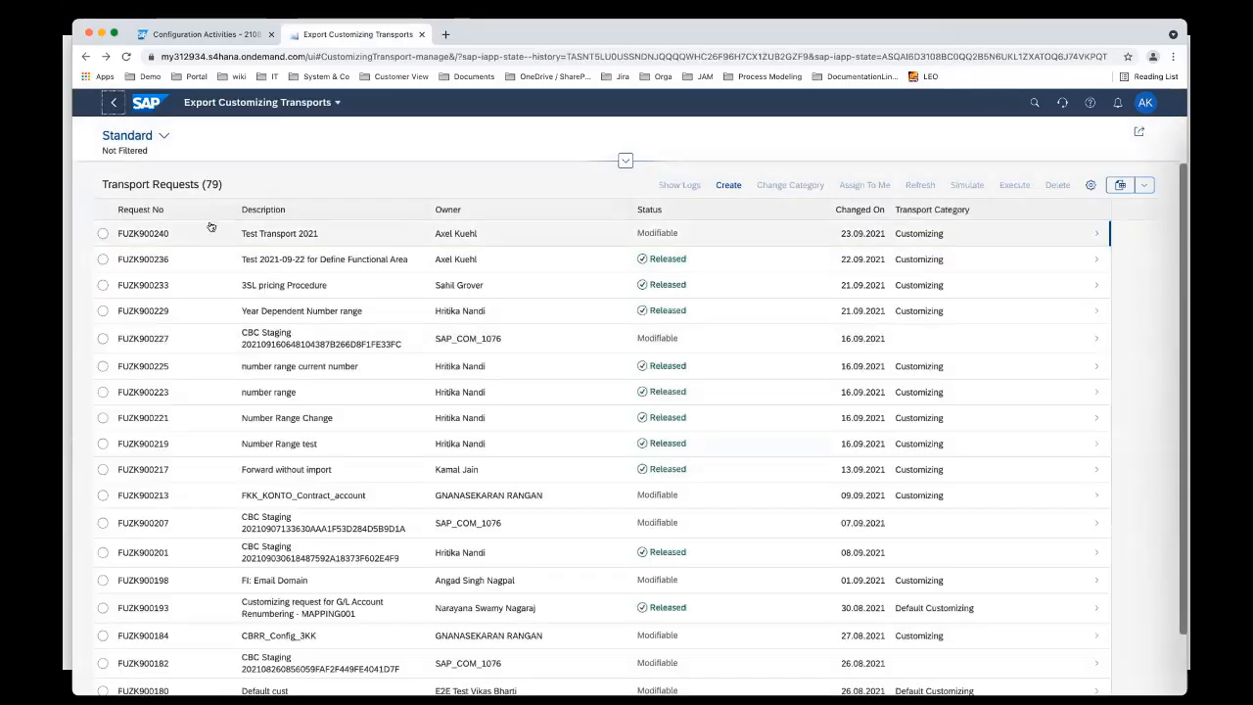
pyautogui.click(102, 234)
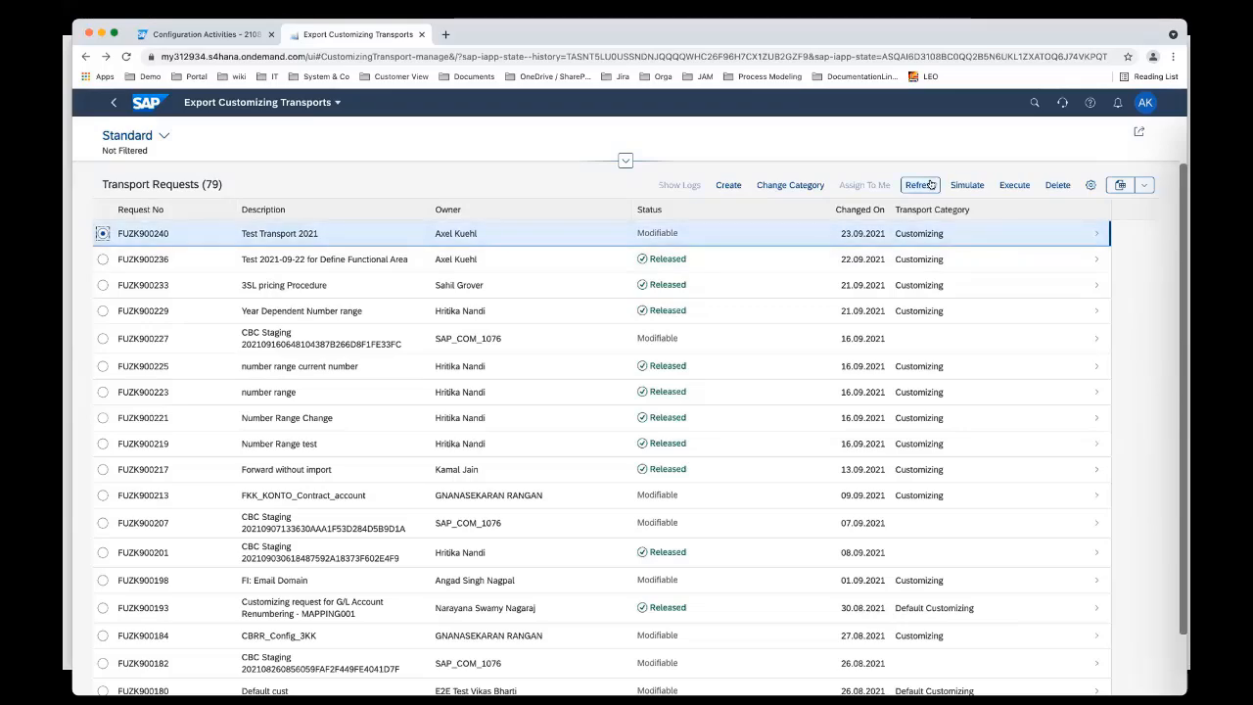
pyautogui.click(1012, 188)
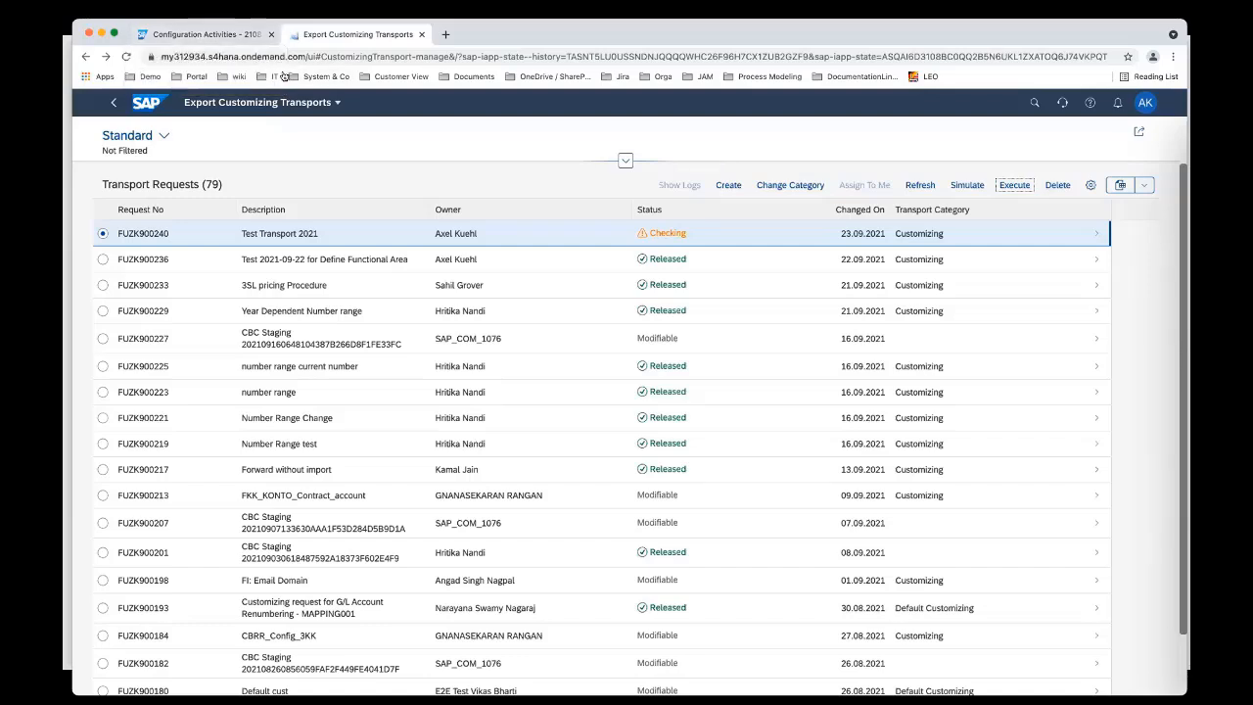
# Move the browser window out of the way to bring up the presentation's demo slide.
pyautogui.press('super+Tab')
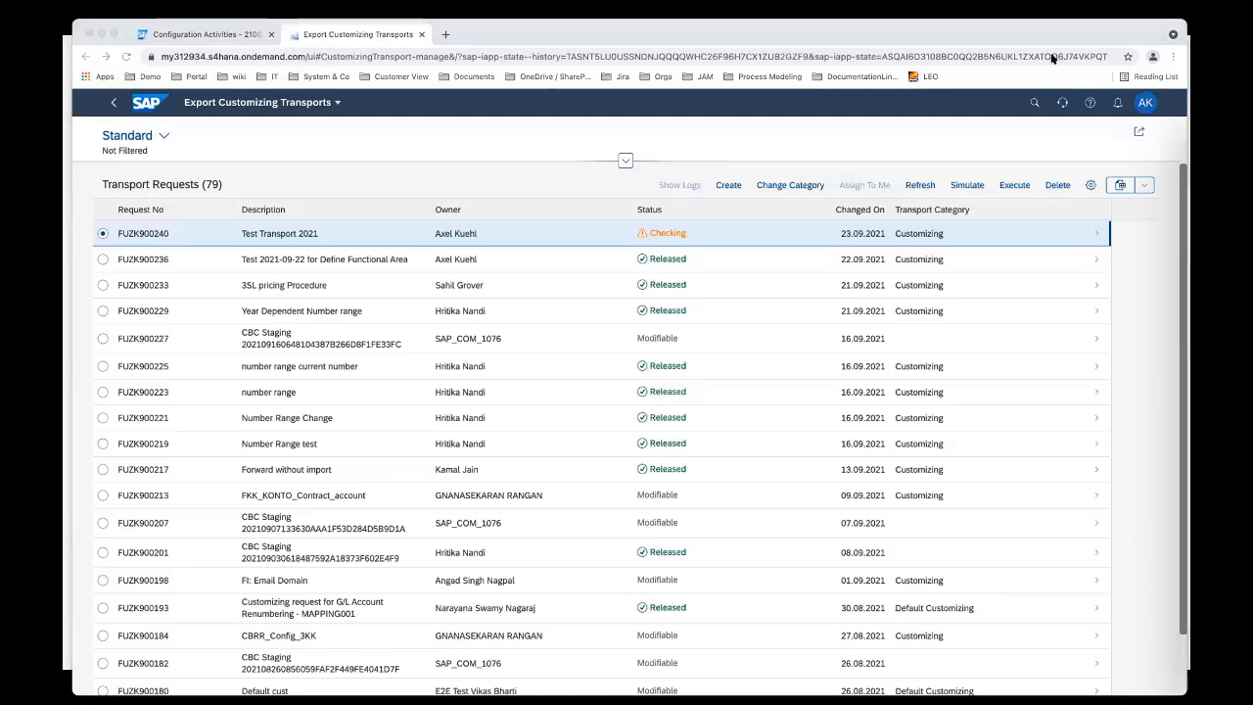
pyautogui.moveTo(1078, 31); pyautogui.dragTo(0, 135)
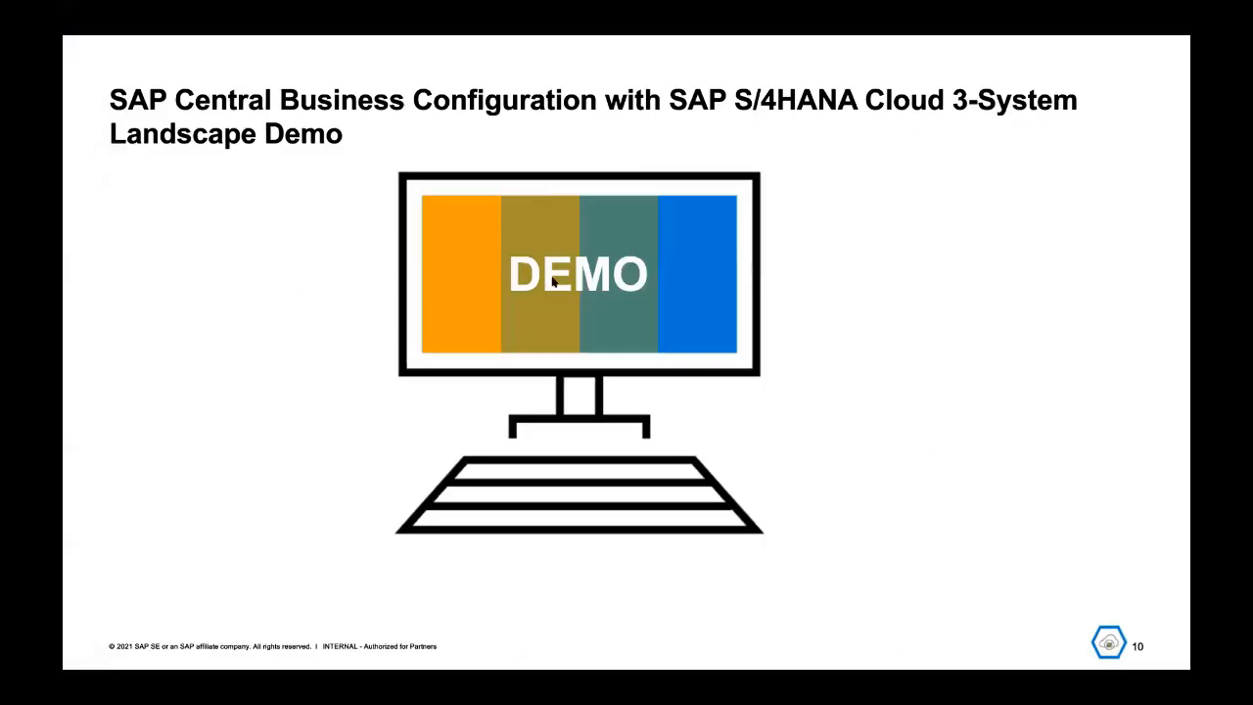
# Review the Explore phase activities of the SESSION_2309 - Part 1 implementation project.
pyautogui.click(988, 265)
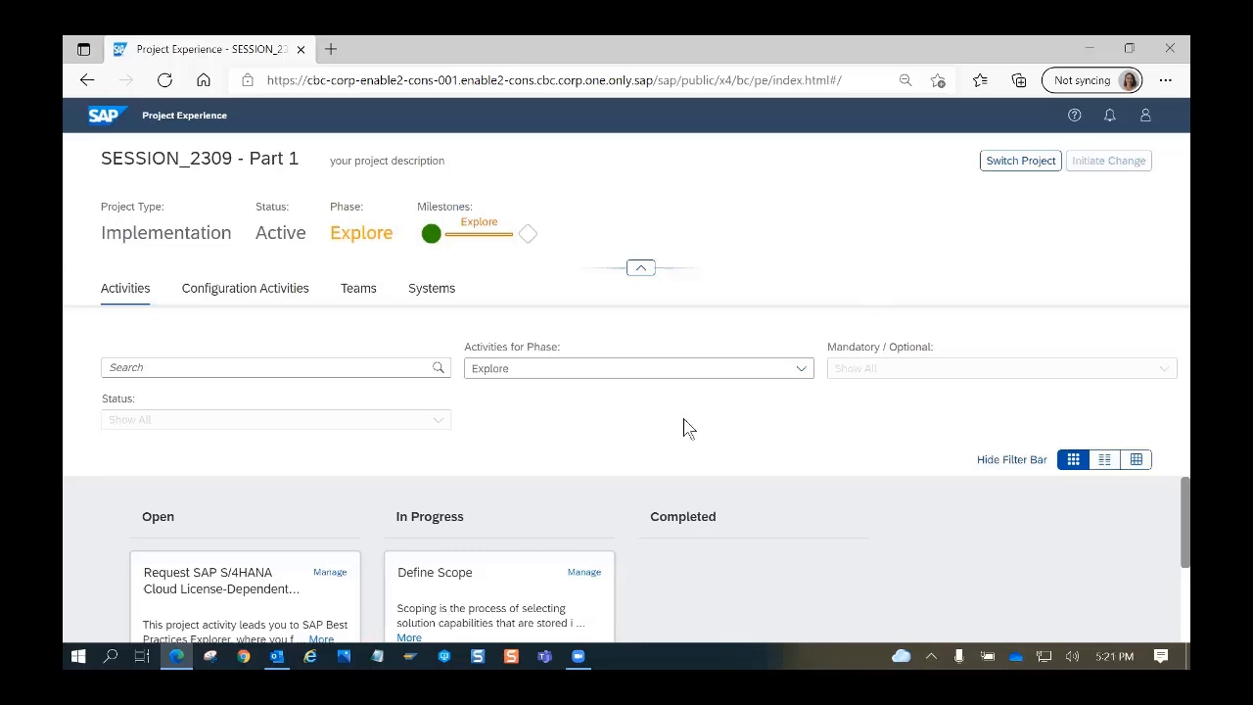
pyautogui.scroll(-3, 671, 484)
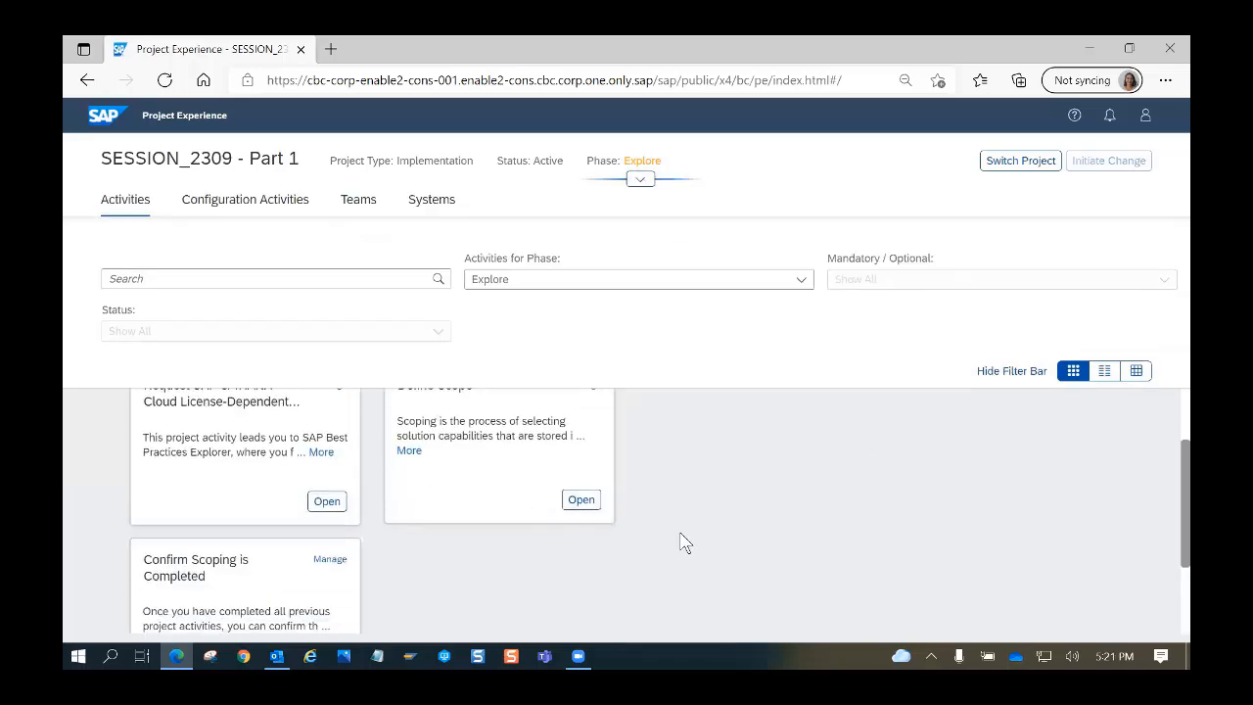
pyautogui.scroll(5, 738, 489)
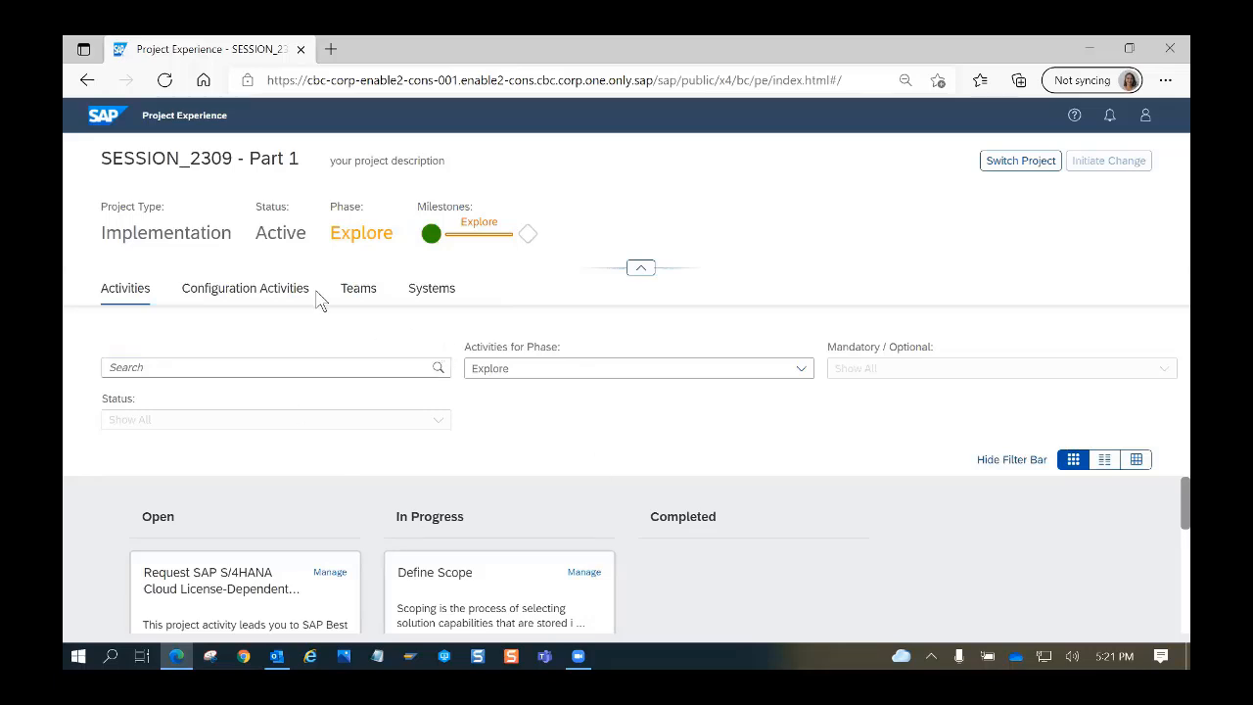
# Review the project's team members, look through the users available to add, and close that list.
pyautogui.click(363, 292)
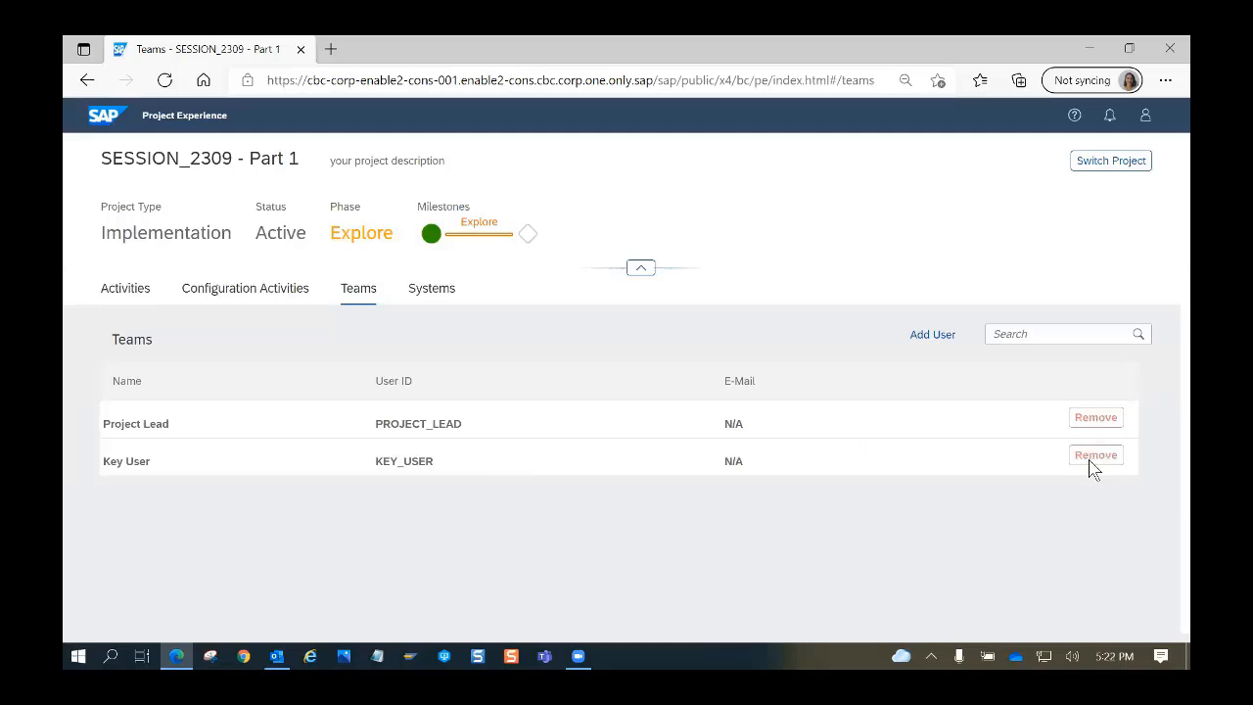
pyautogui.click(1098, 419)
pyautogui.click(925, 333)
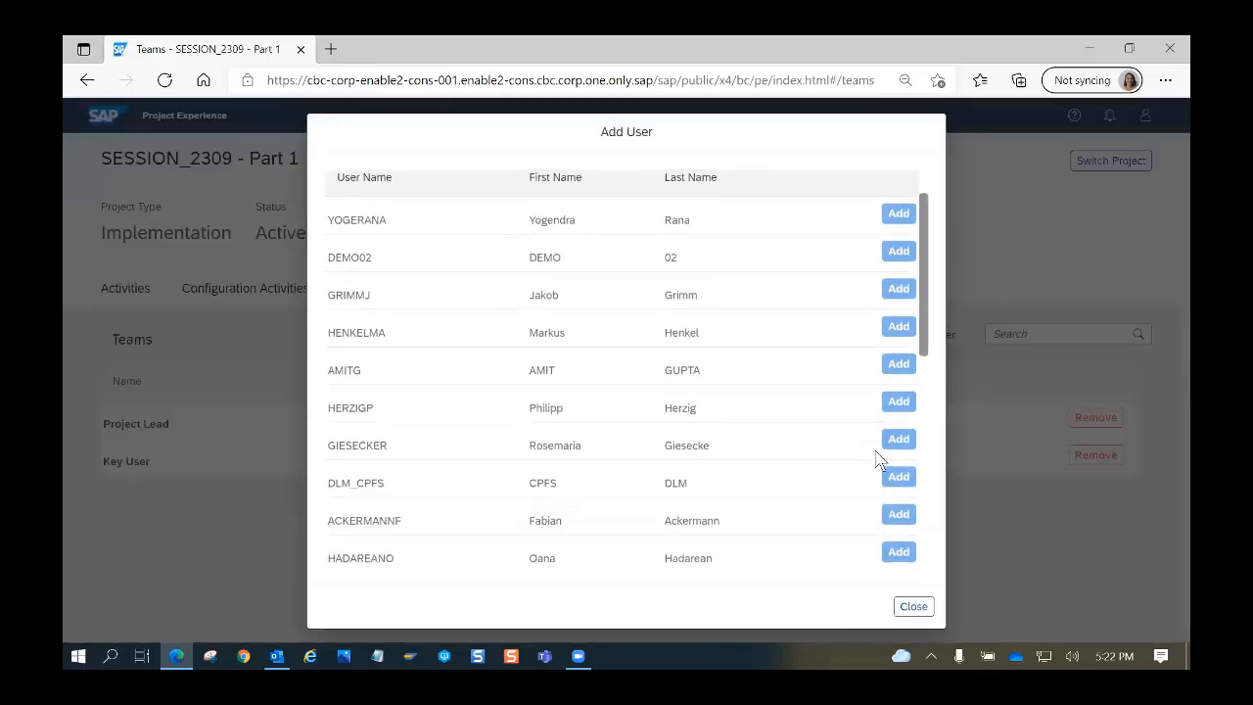
pyautogui.scroll(-1, 881, 445)
pyautogui.scroll(1, 881, 440)
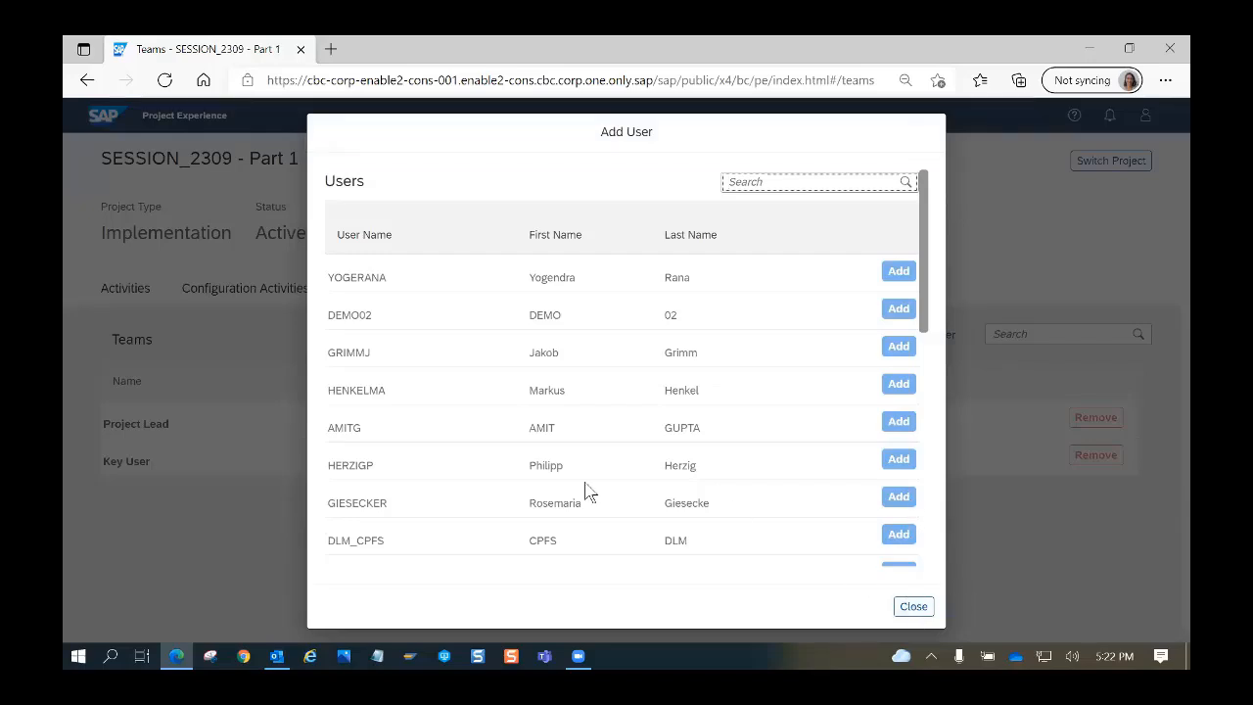
pyautogui.click(914, 607)
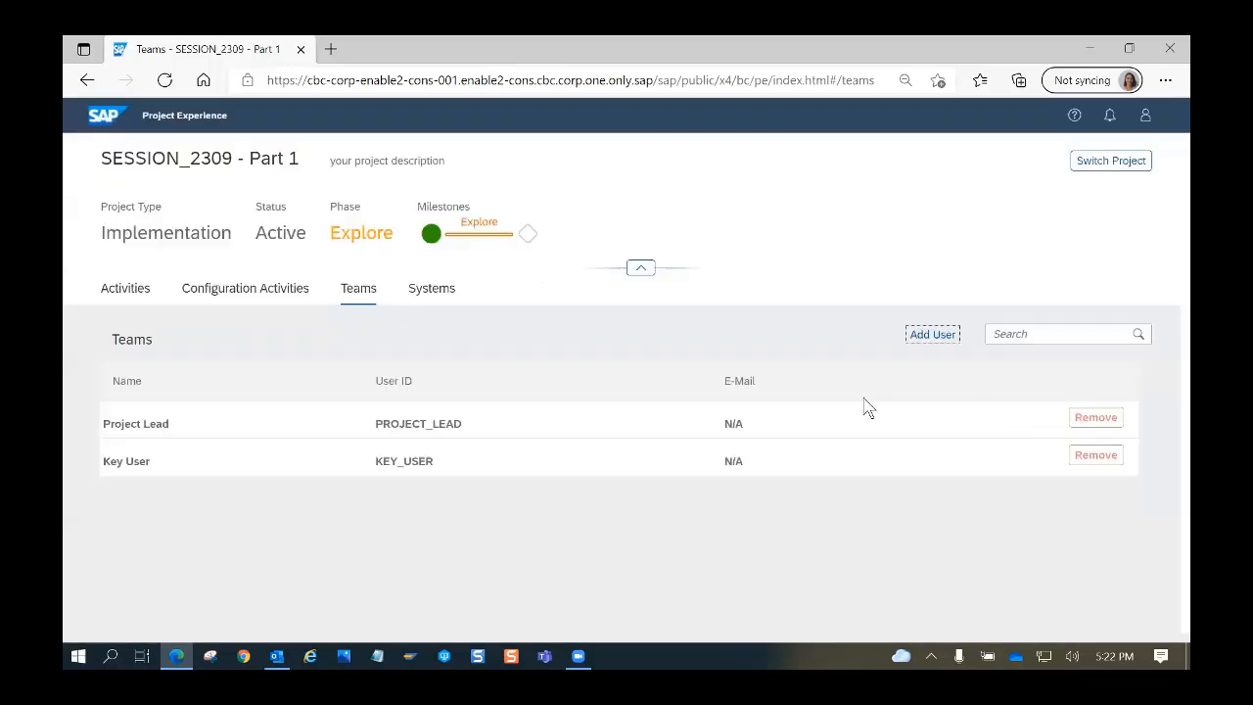
# Return to the project's activities and look over the project name and the Explore phase activities.
pyautogui.click(122, 292)
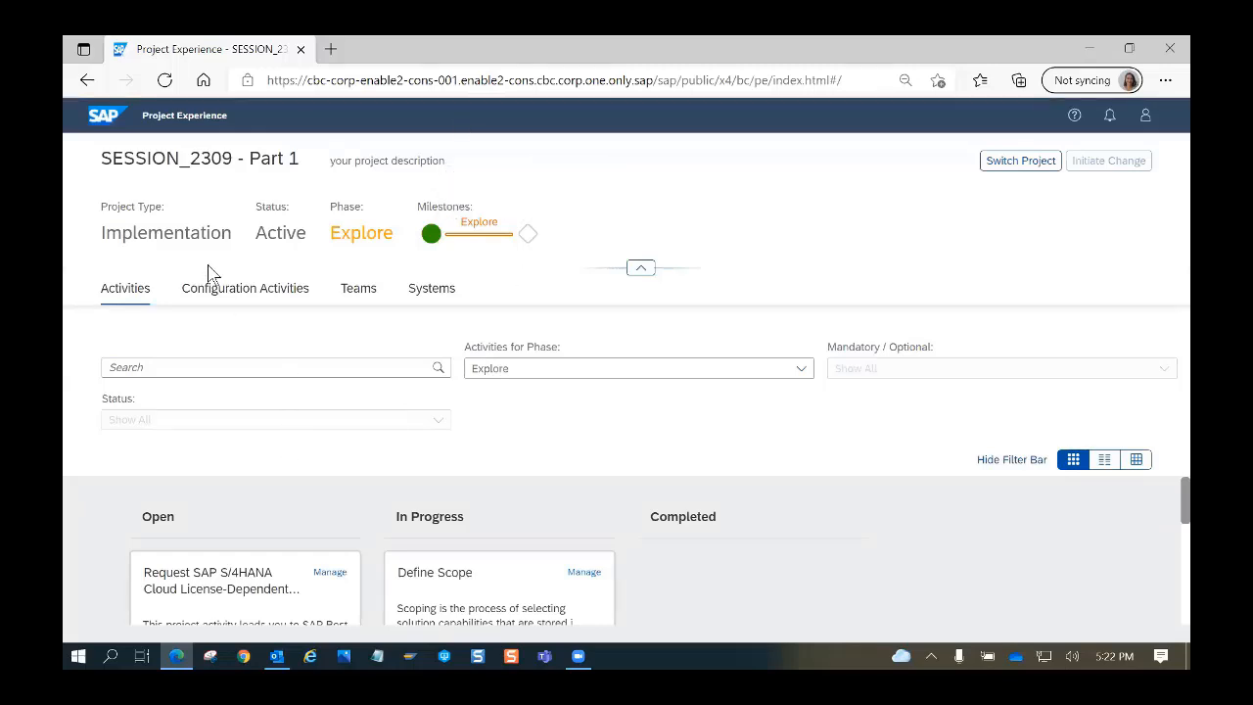
pyautogui.moveTo(101, 154); pyautogui.dragTo(294, 186)
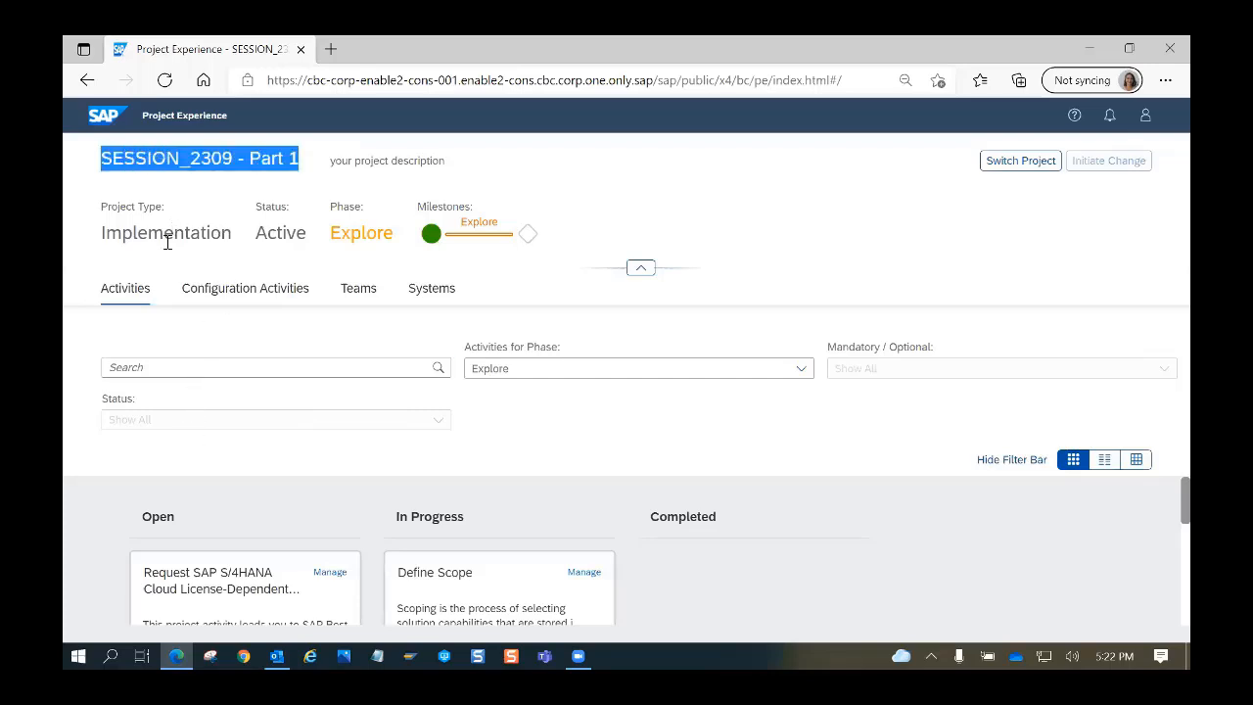
pyautogui.click(337, 168)
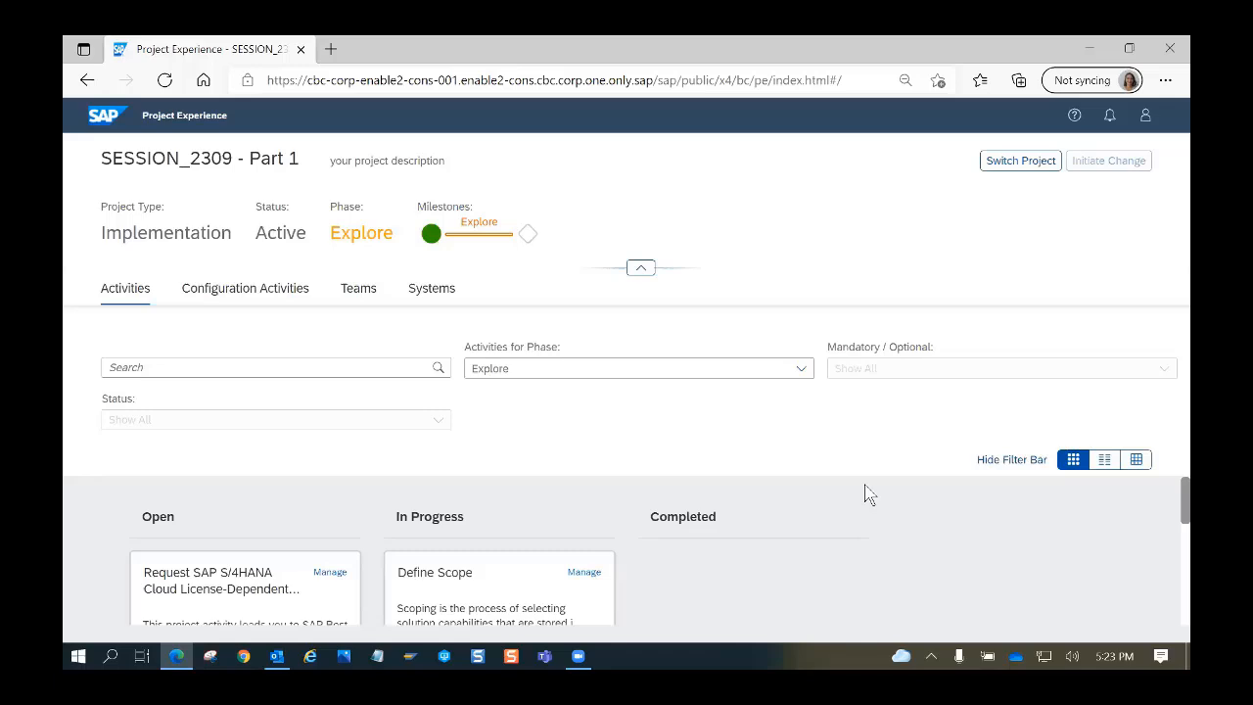
pyautogui.scroll(-3, 858, 494)
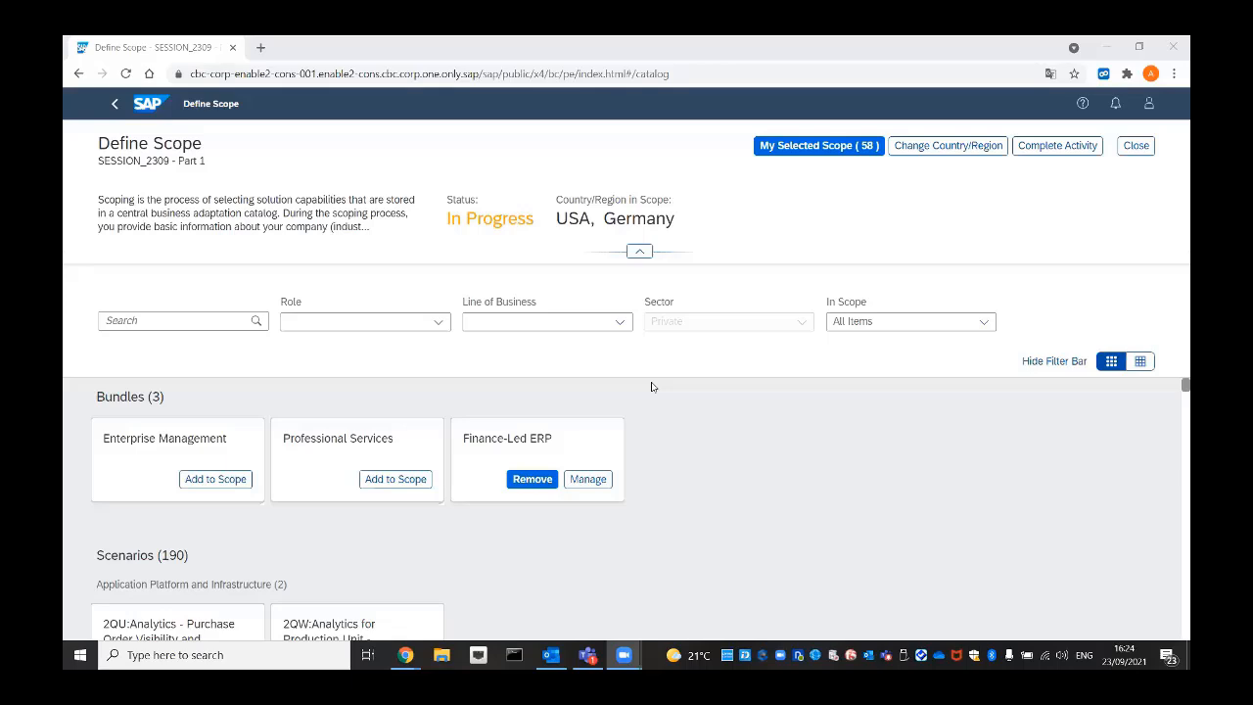
# Search the scope catalog for Bd9 and add the BD9 Sell from Stock scenario to the scope.
pyautogui.scroll(-3, 651, 386)
pyautogui.click(129, 233)
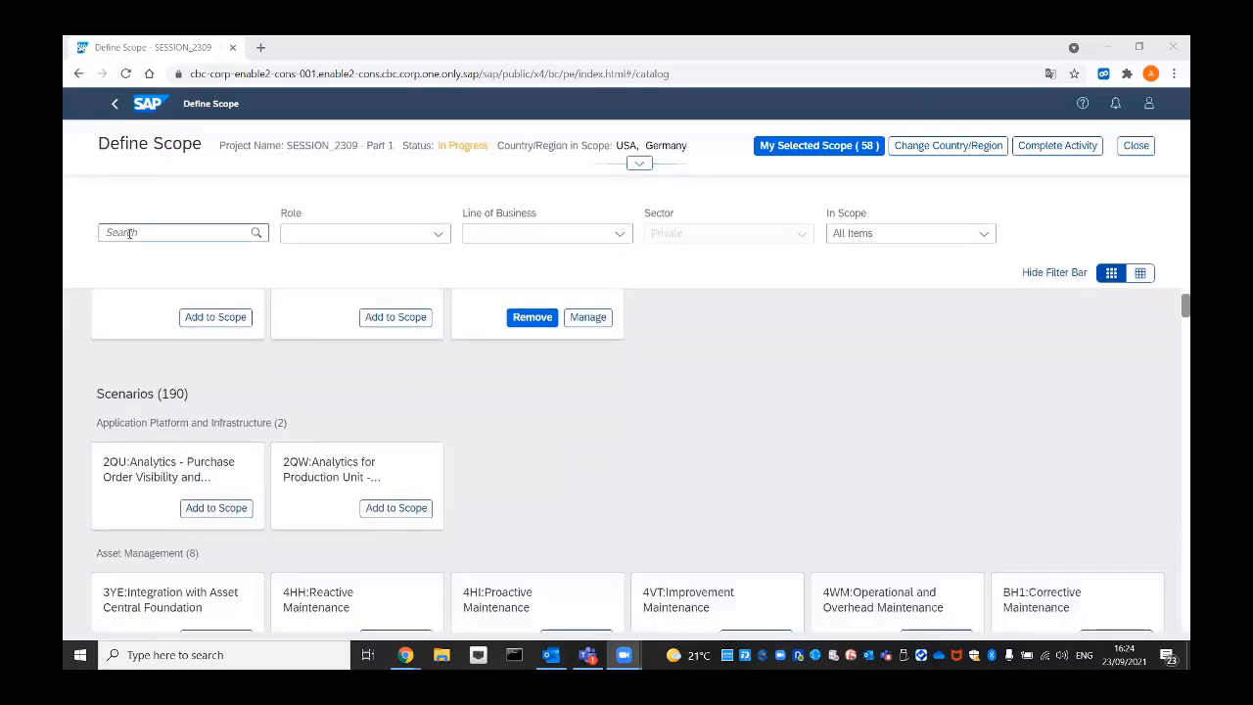
pyautogui.click(129, 233)
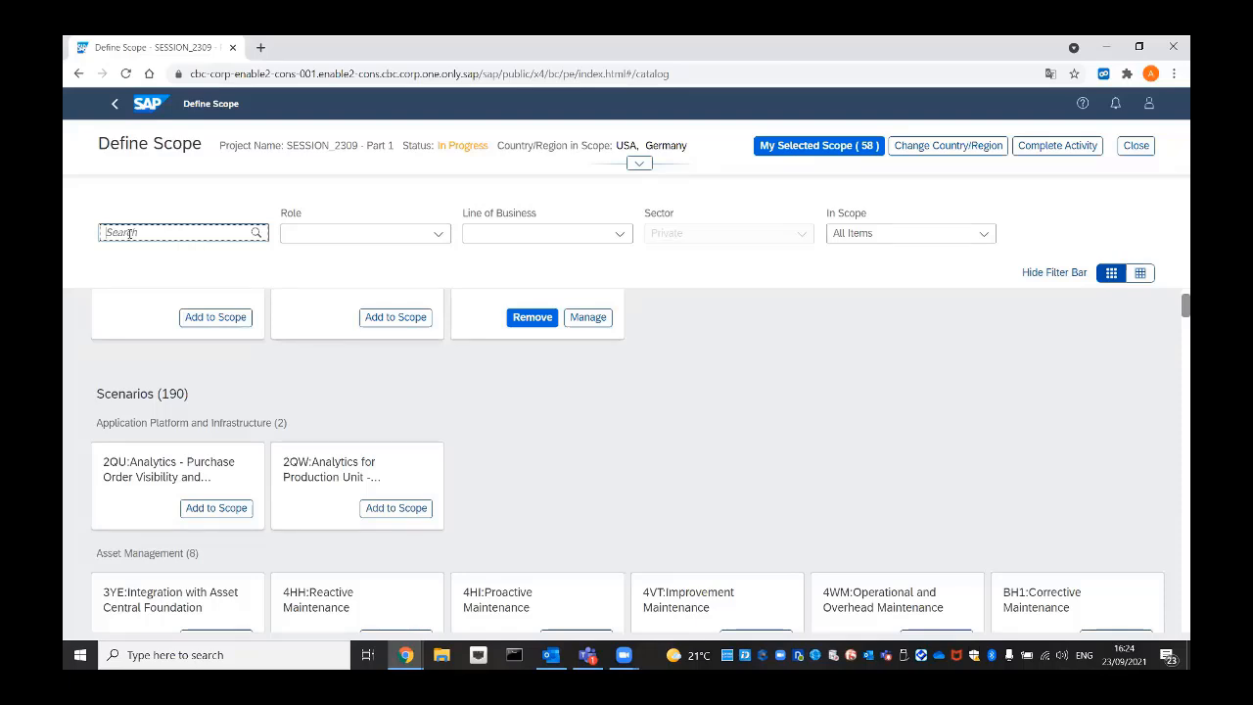
pyautogui.write('Bd9')
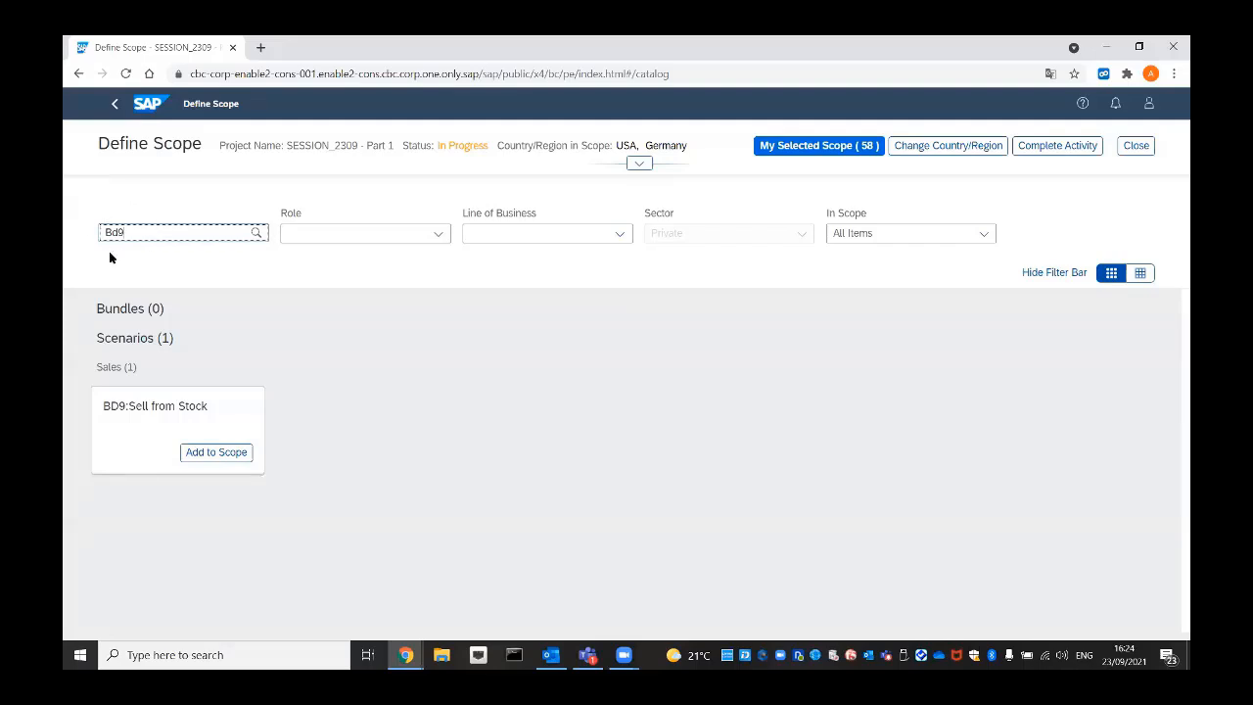
pyautogui.click(216, 452)
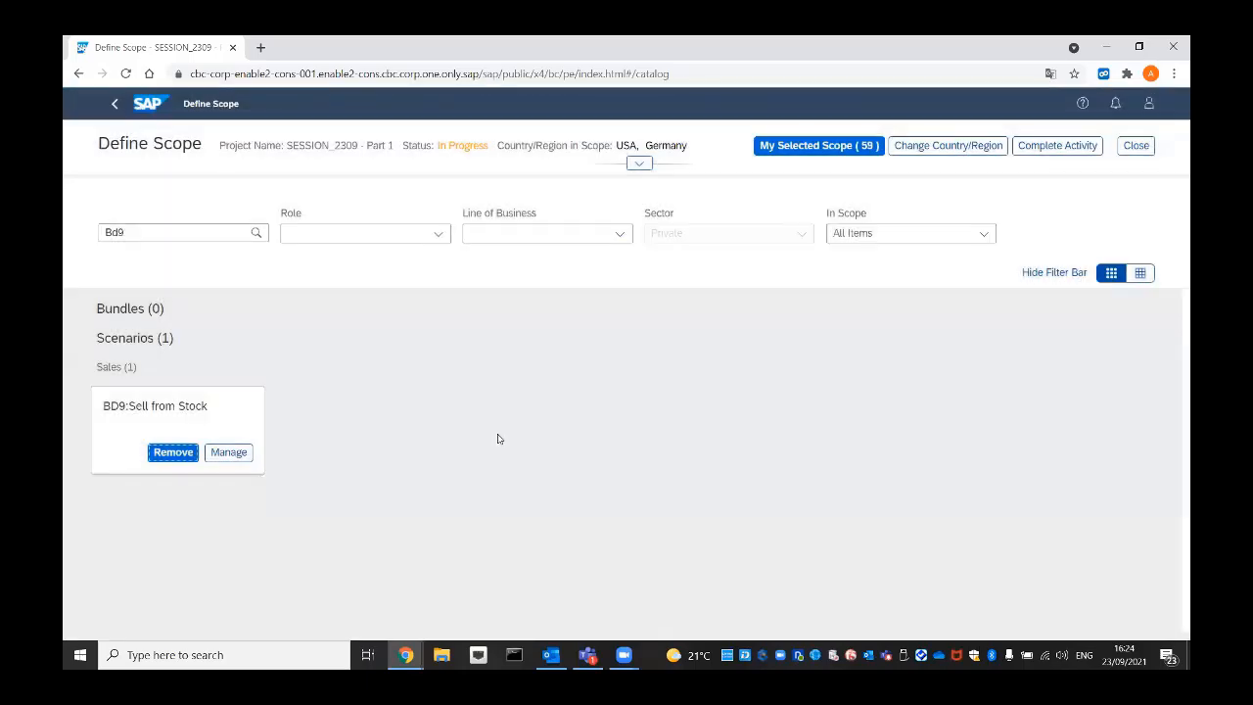
# Clear the catalog search and filter the scenarios by the Sales line of business.
pyautogui.moveTo(135, 230); pyautogui.dragTo(69, 233)
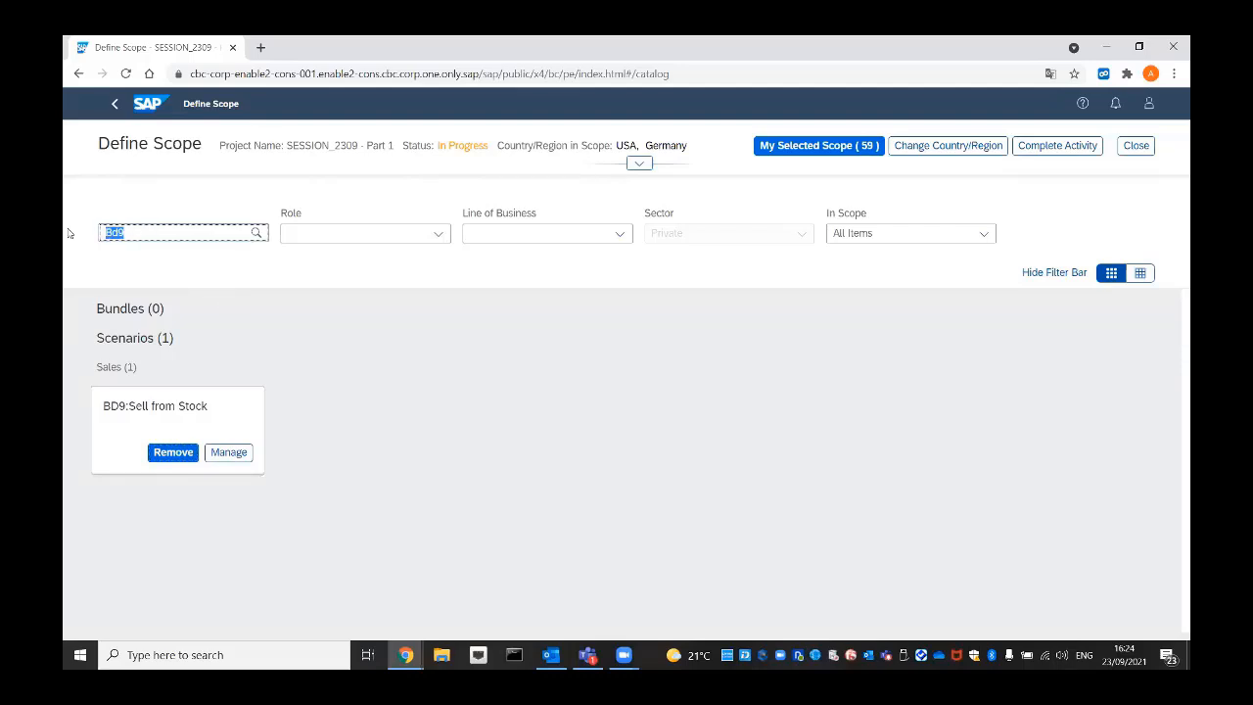
pyautogui.press('BackSpace')
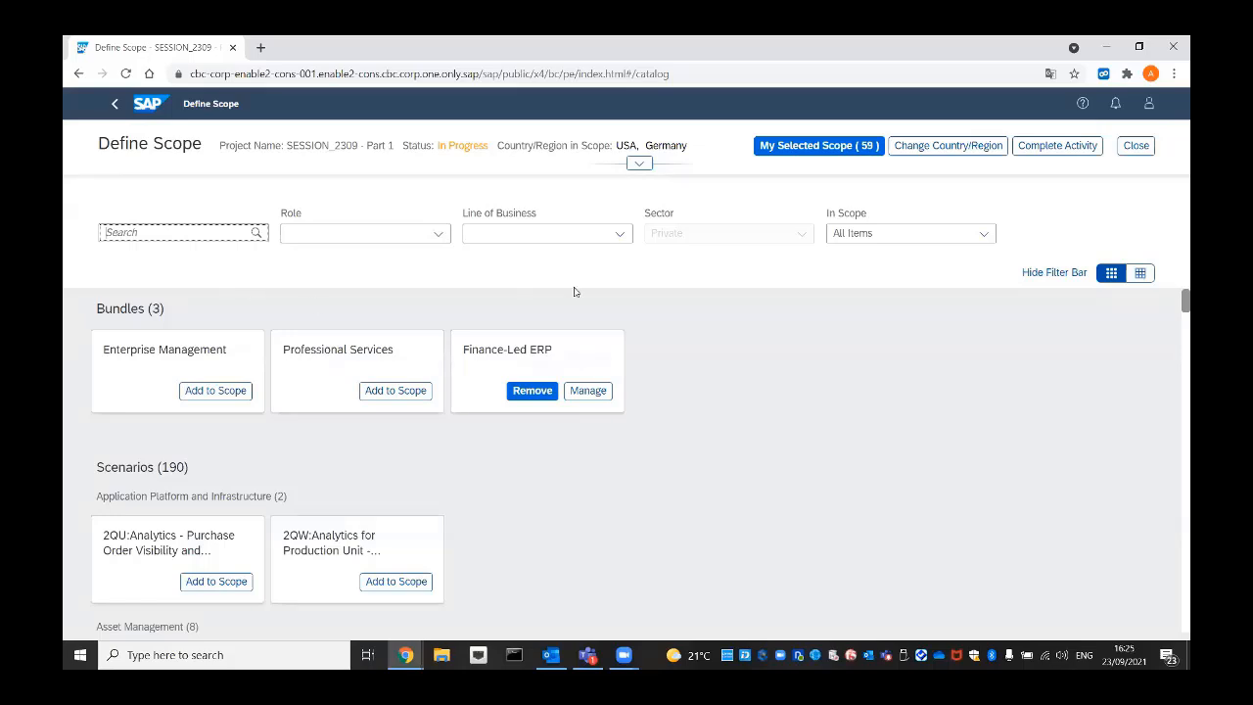
pyautogui.click(621, 234)
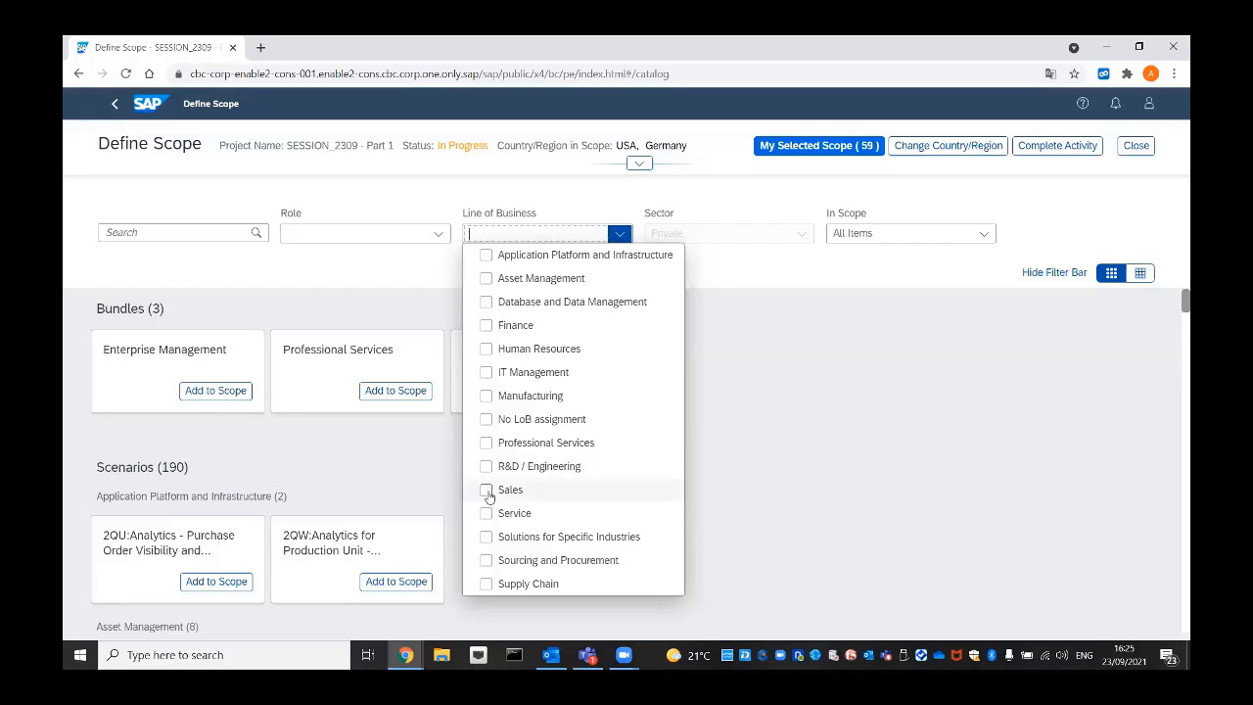
pyautogui.click(487, 491)
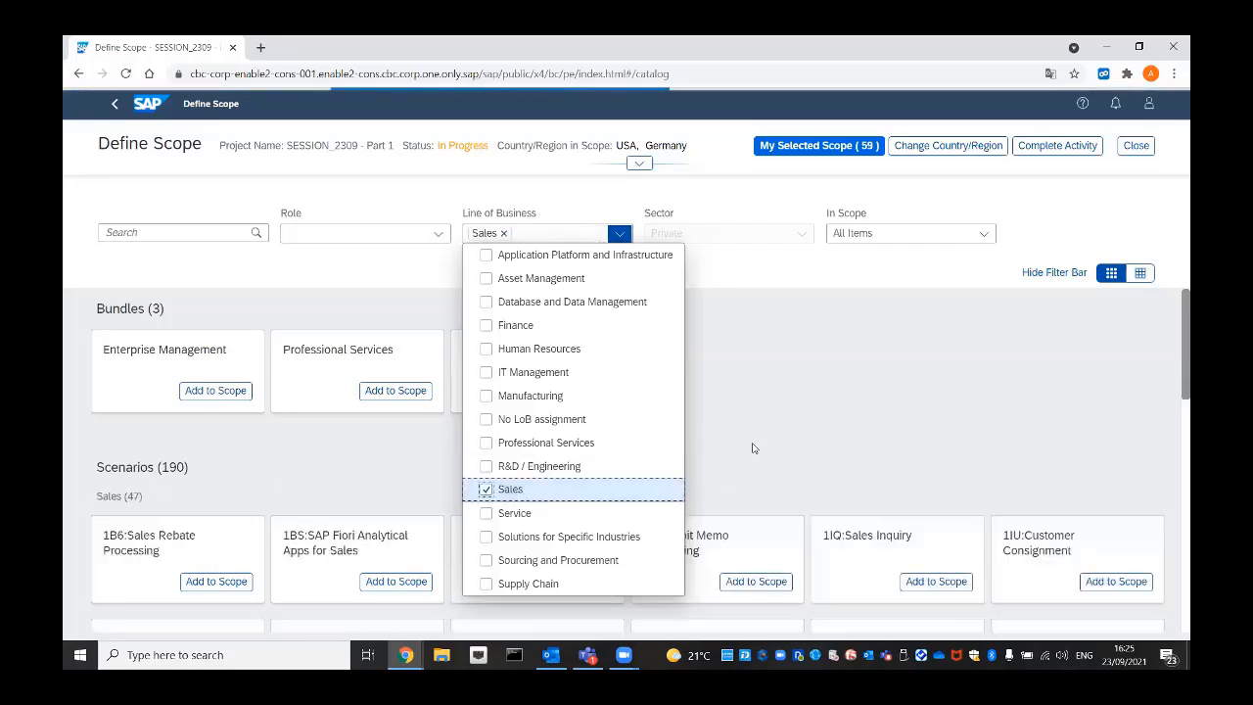
pyautogui.click(758, 436)
# Look through all the Sales scenarios offered in the scope catalog.
pyautogui.scroll(-2, 758, 434)
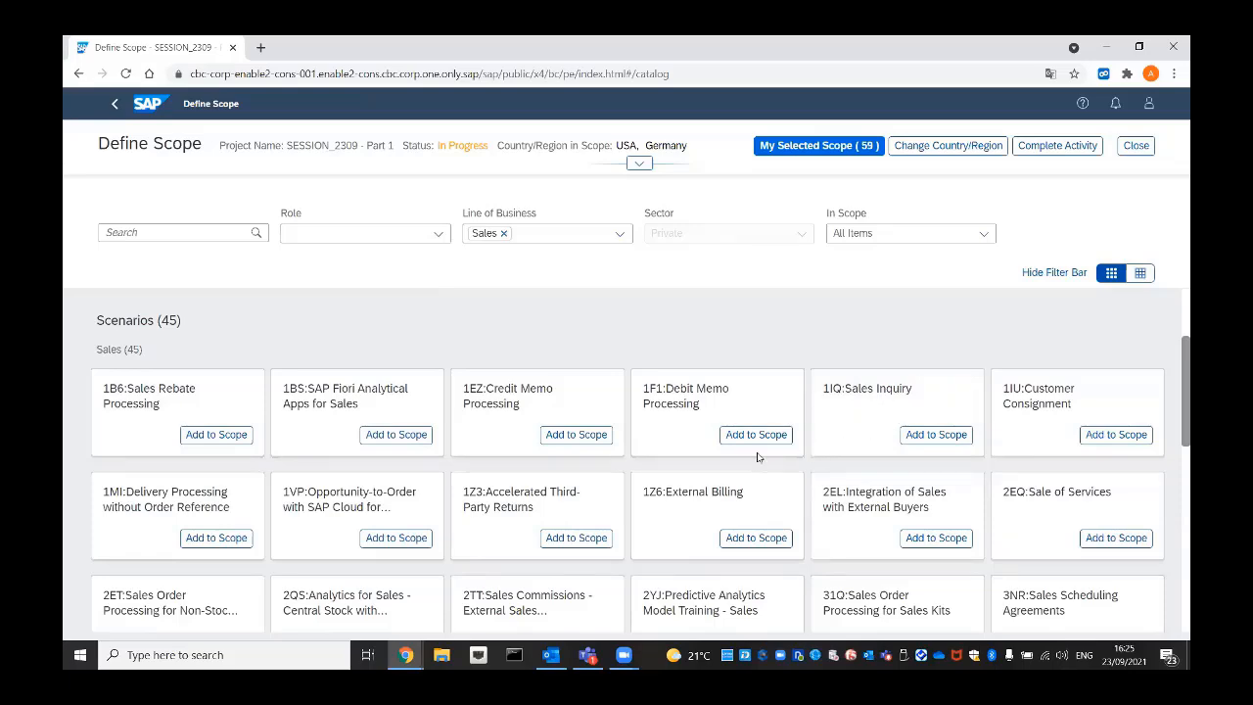
pyautogui.scroll(-2, 757, 457)
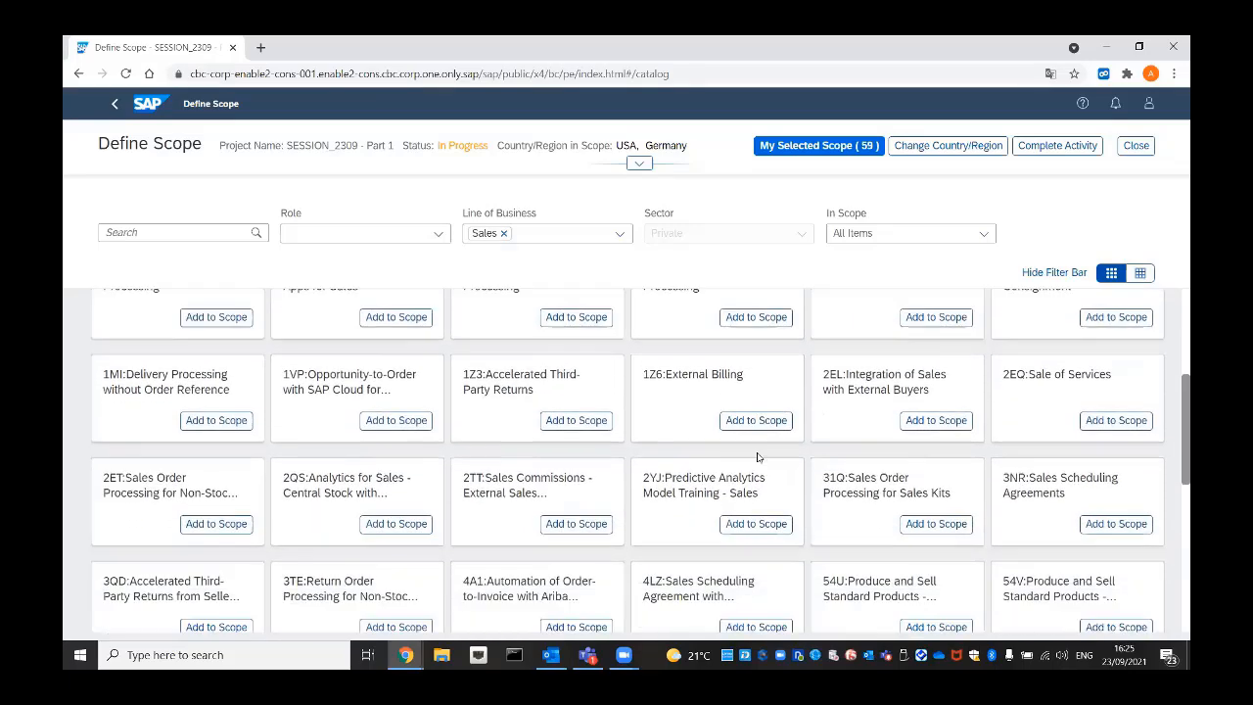
pyautogui.scroll(-4, 780, 469)
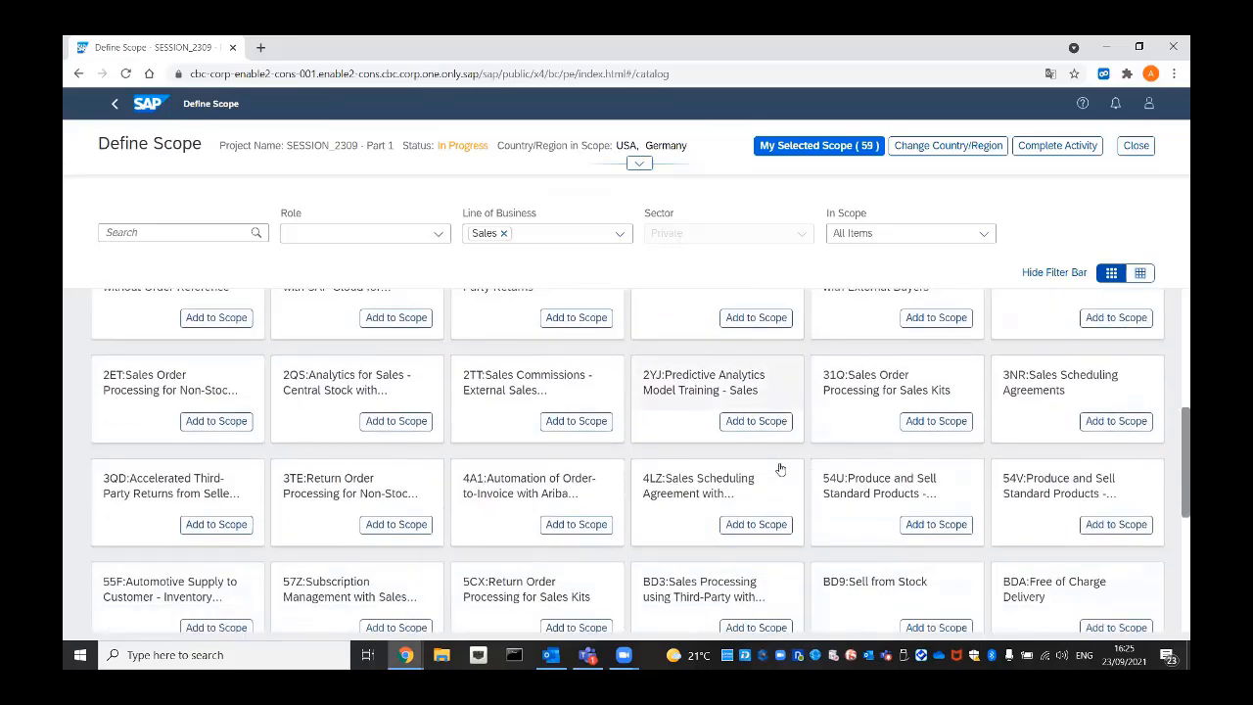
pyautogui.scroll(-2, 780, 469)
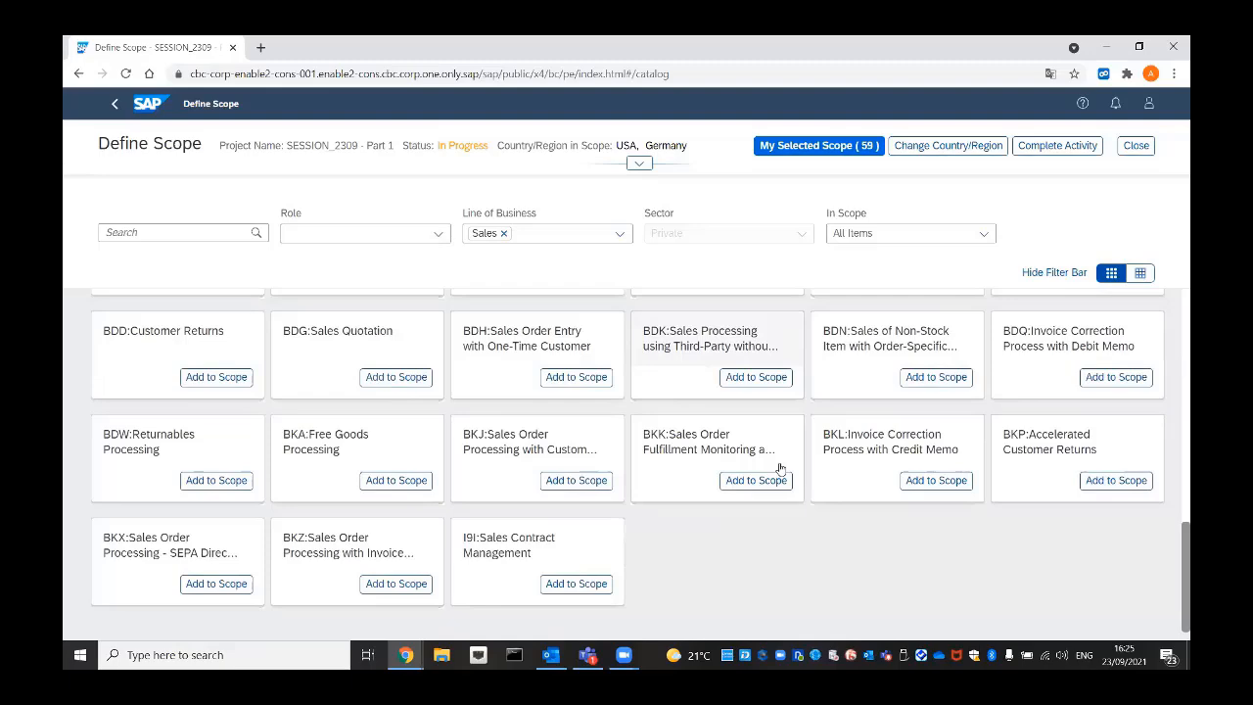
pyautogui.scroll(1, 780, 469)
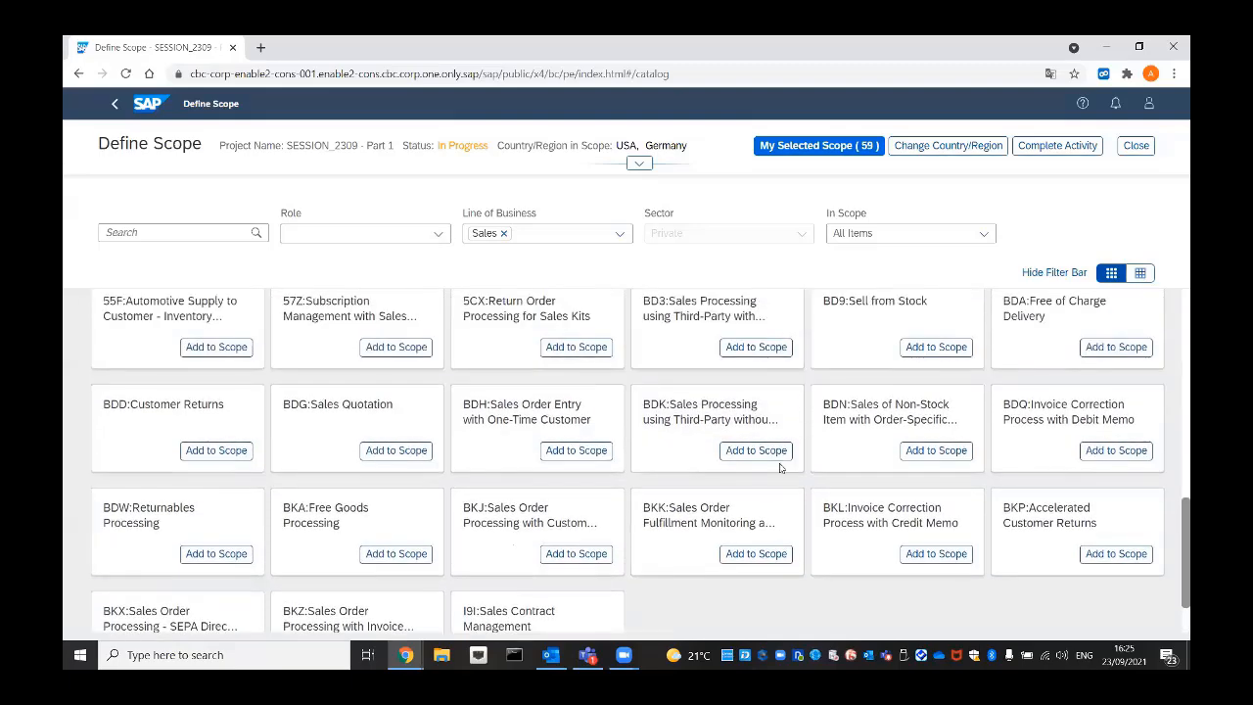
pyautogui.scroll(1, 780, 469)
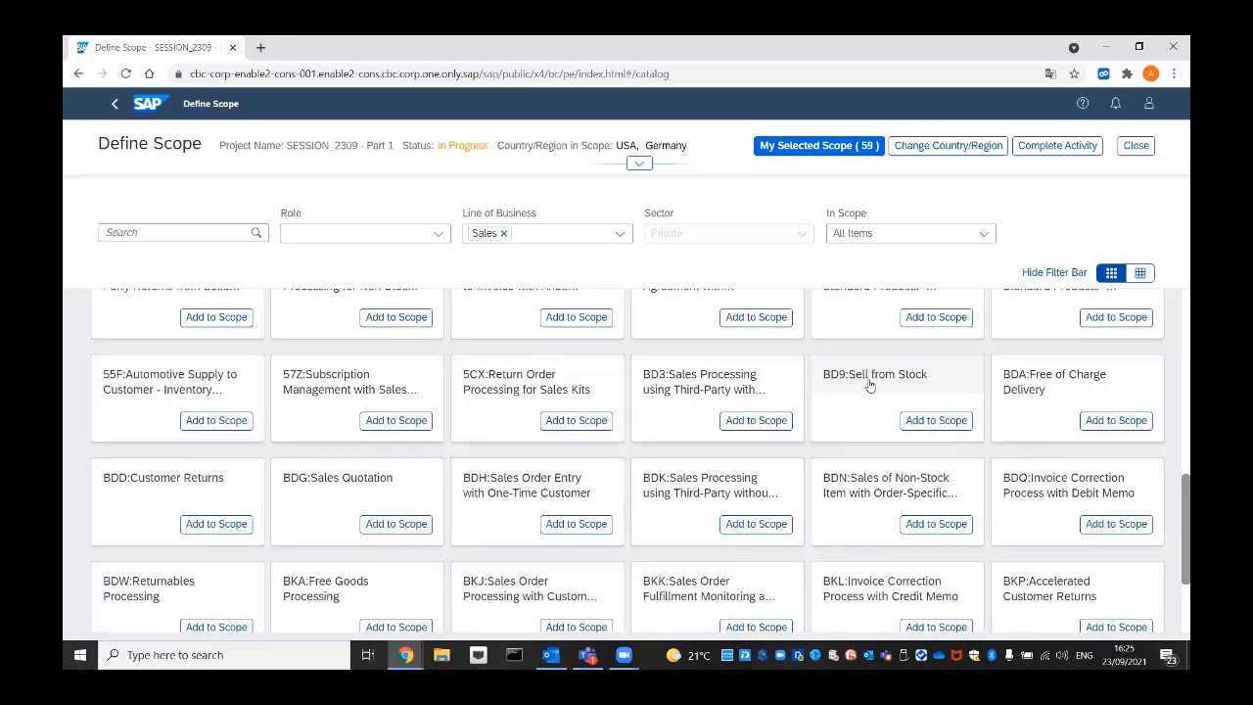
pyautogui.scroll(3, 869, 384)
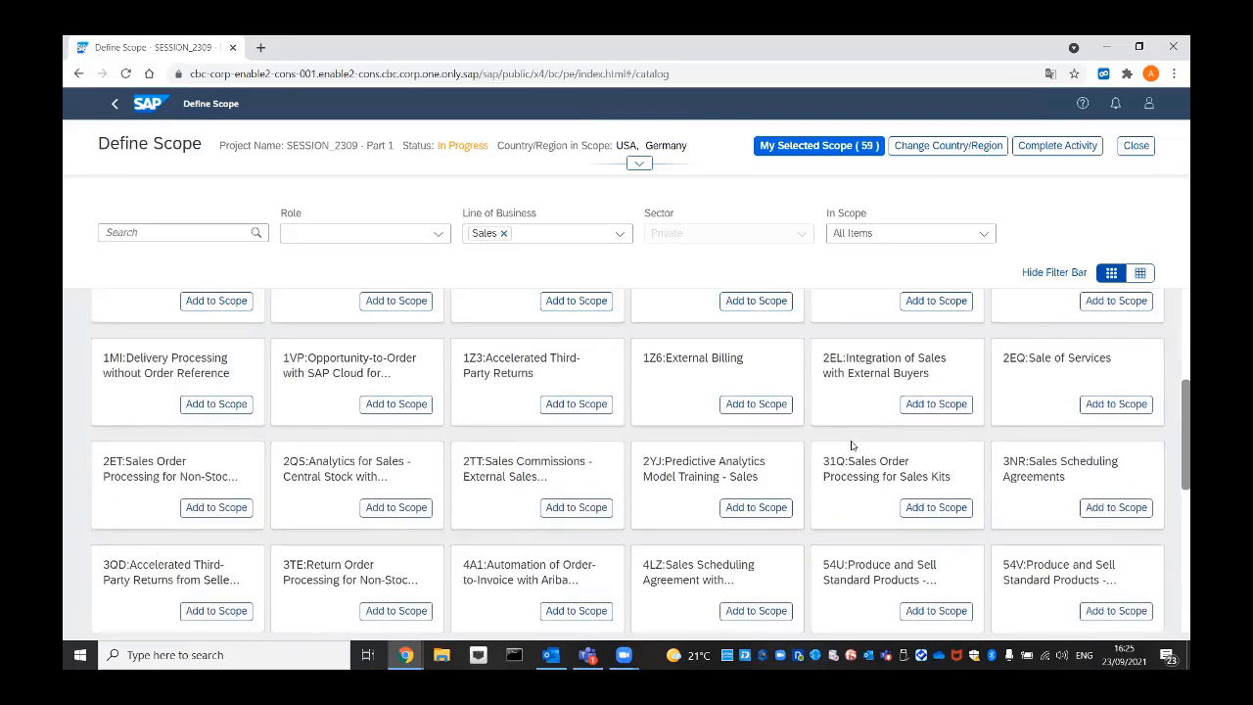
pyautogui.scroll(5, 851, 445)
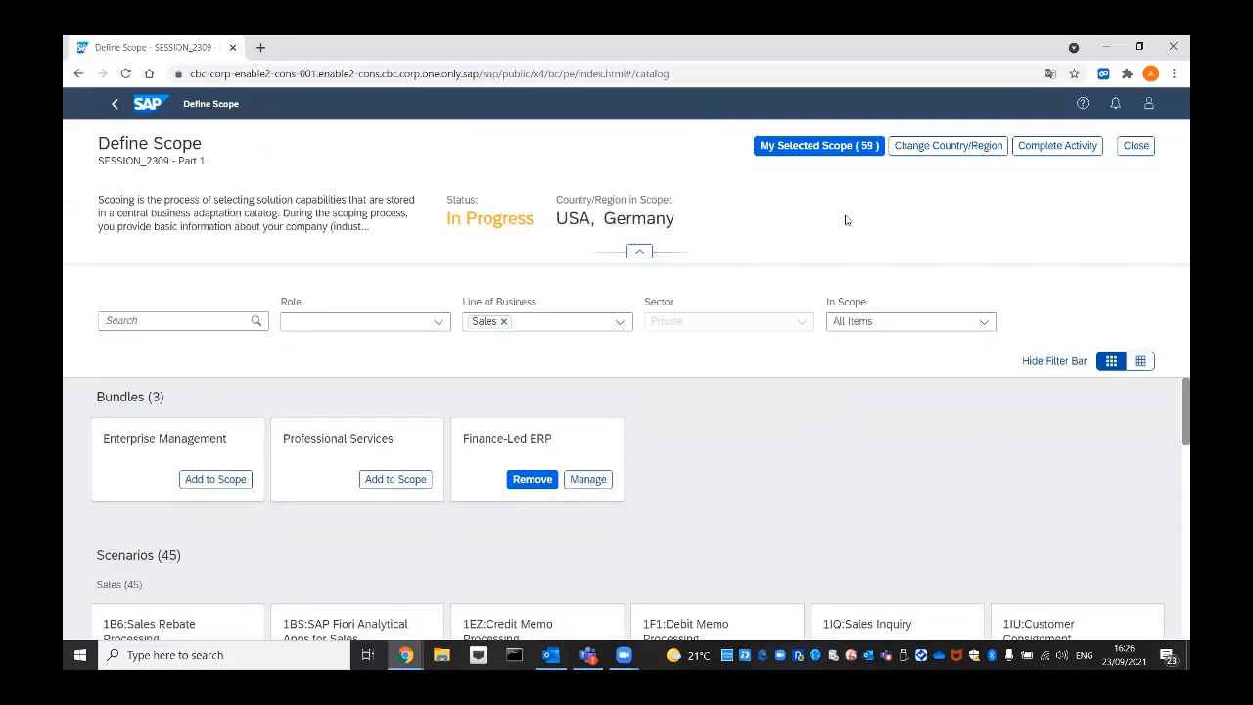
# Review the selected scope by line of business and expand its Sales scenarios.
pyautogui.click(834, 149)
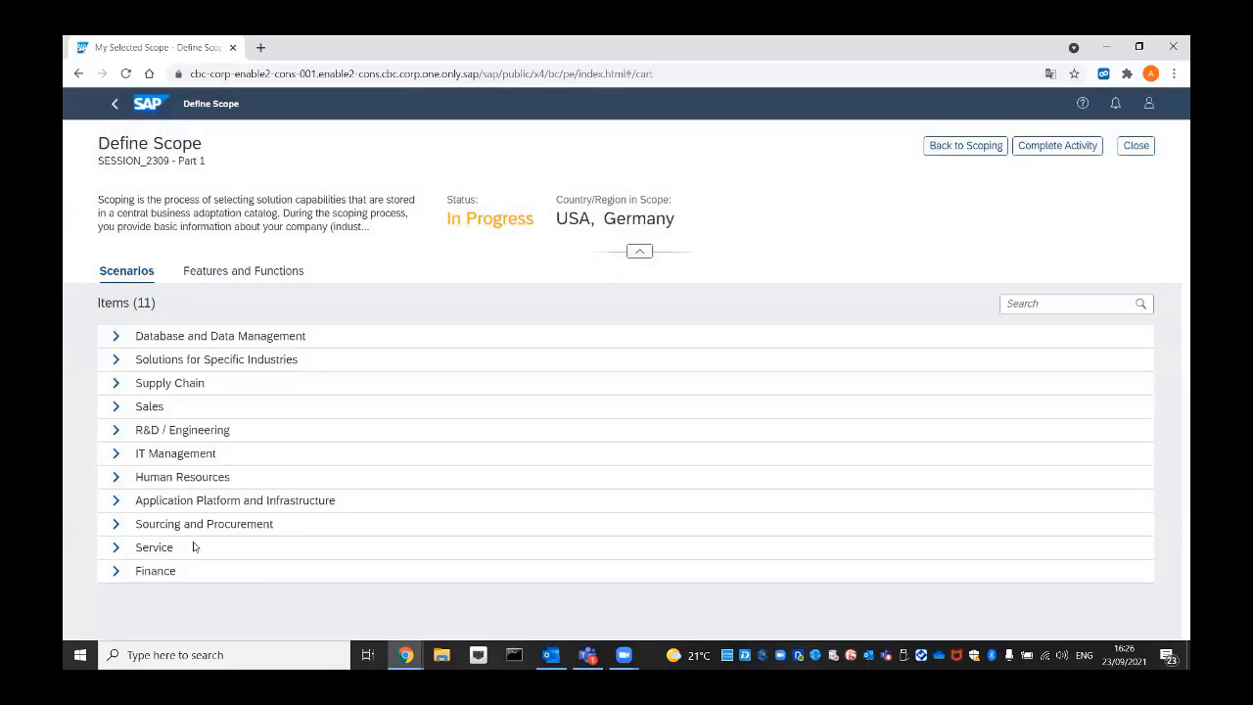
pyautogui.click(115, 406)
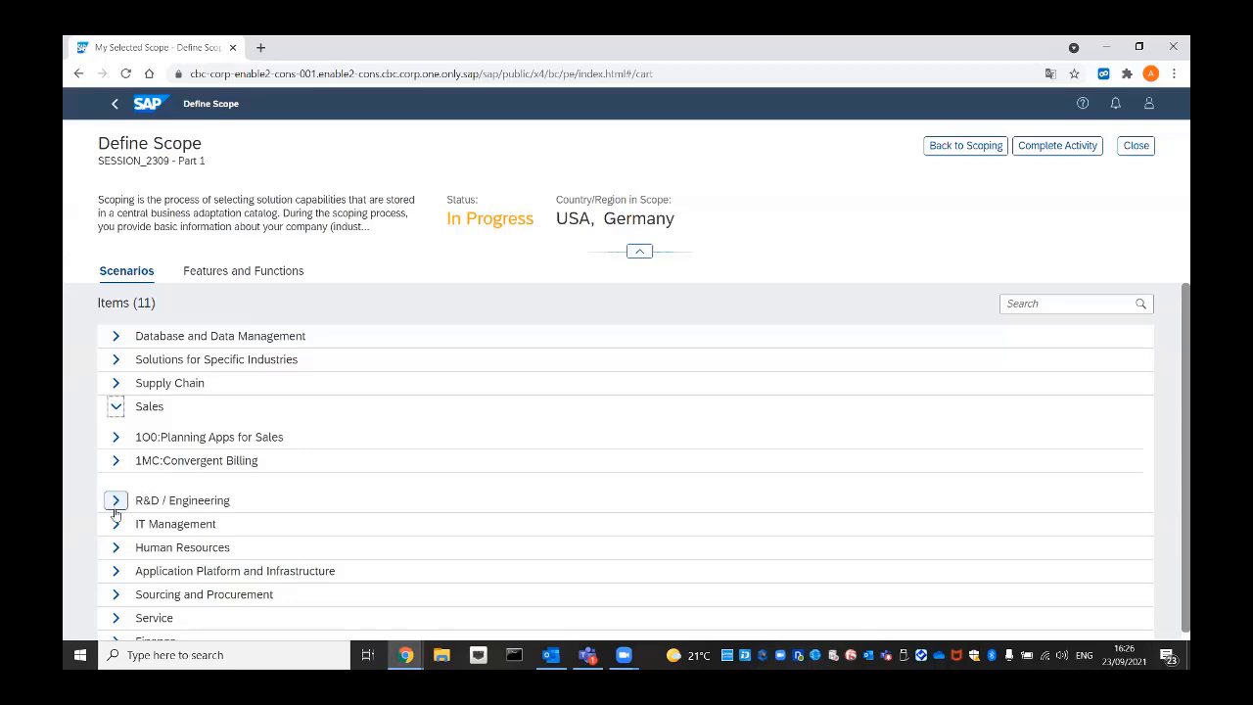
pyautogui.scroll(-2, 114, 534)
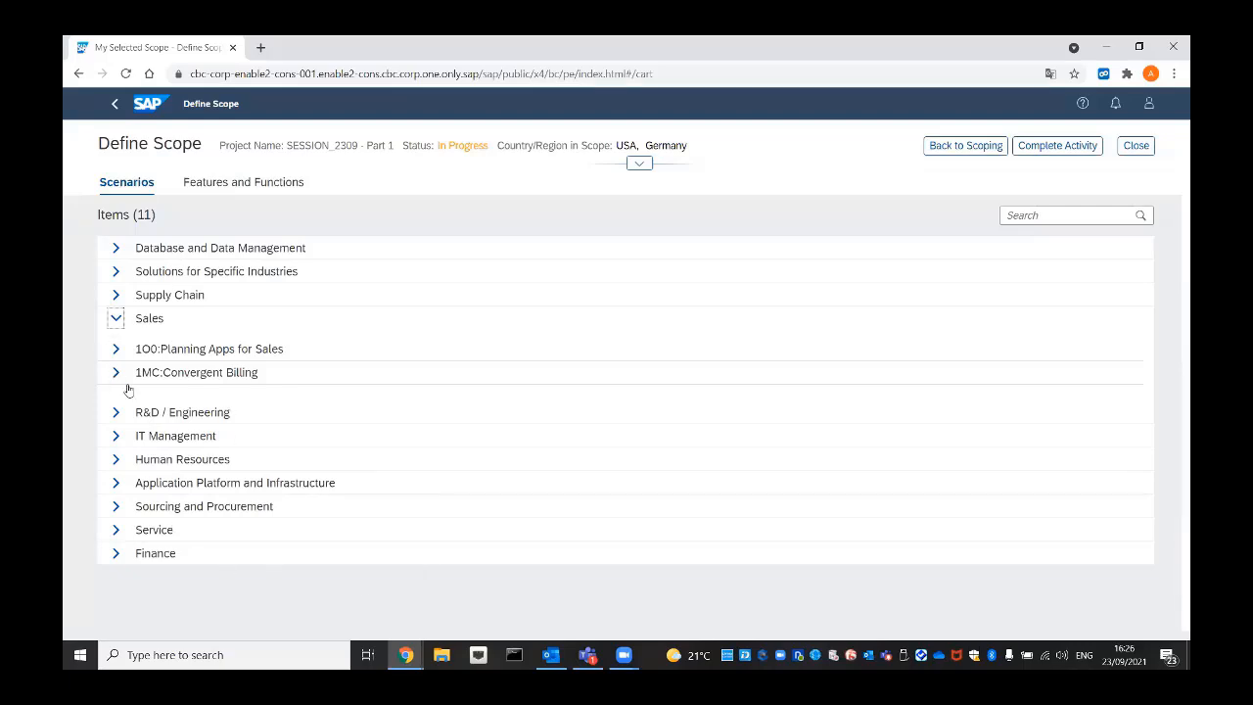
# Try to complete the Define Scope activity and cancel at the group ledger notice.
pyautogui.click(1056, 147)
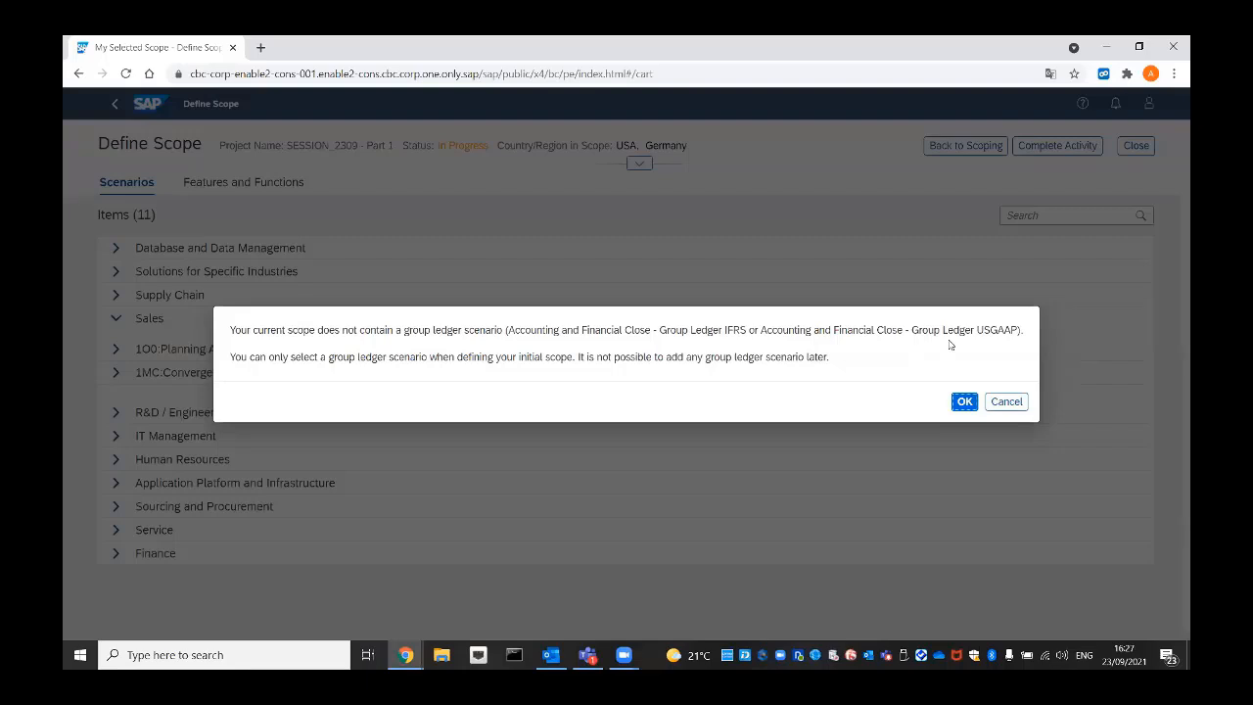
pyautogui.click(1006, 402)
# Return to scoping, search for ifrs, and add the 1GA Accounting and Financial Close - Group Ledger IFRS scenario to the scope.
pyautogui.click(967, 148)
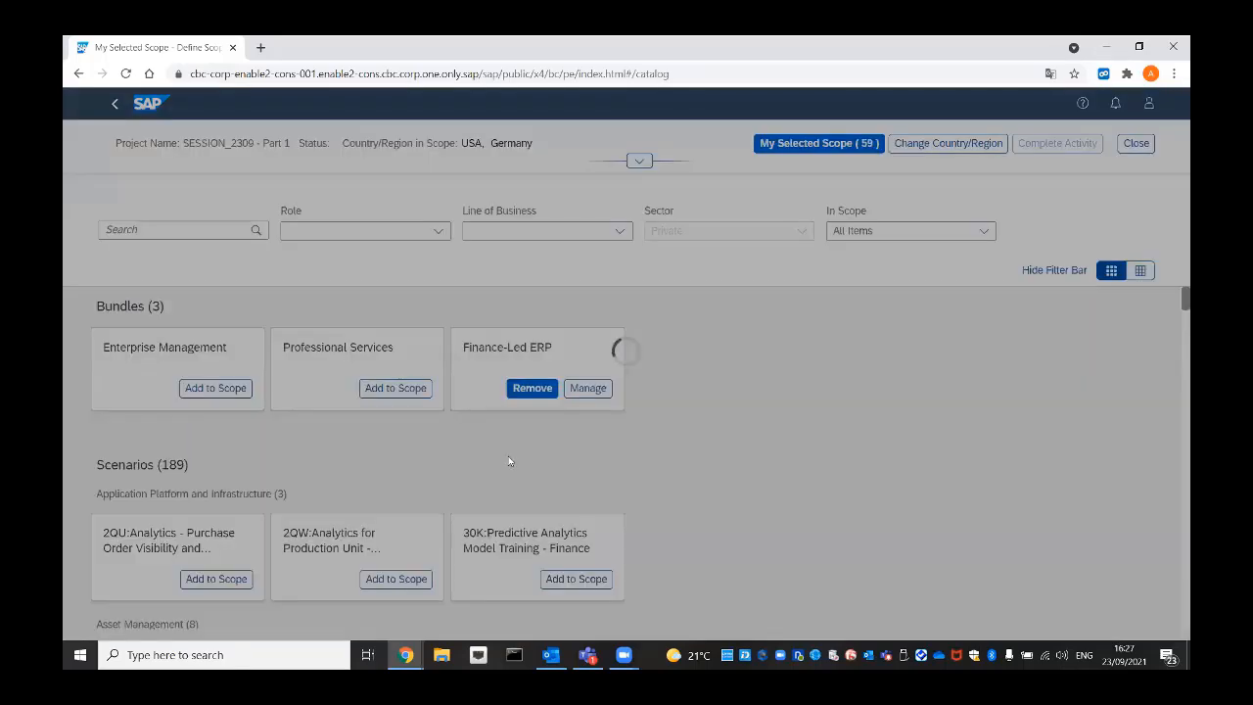
pyautogui.click(153, 234)
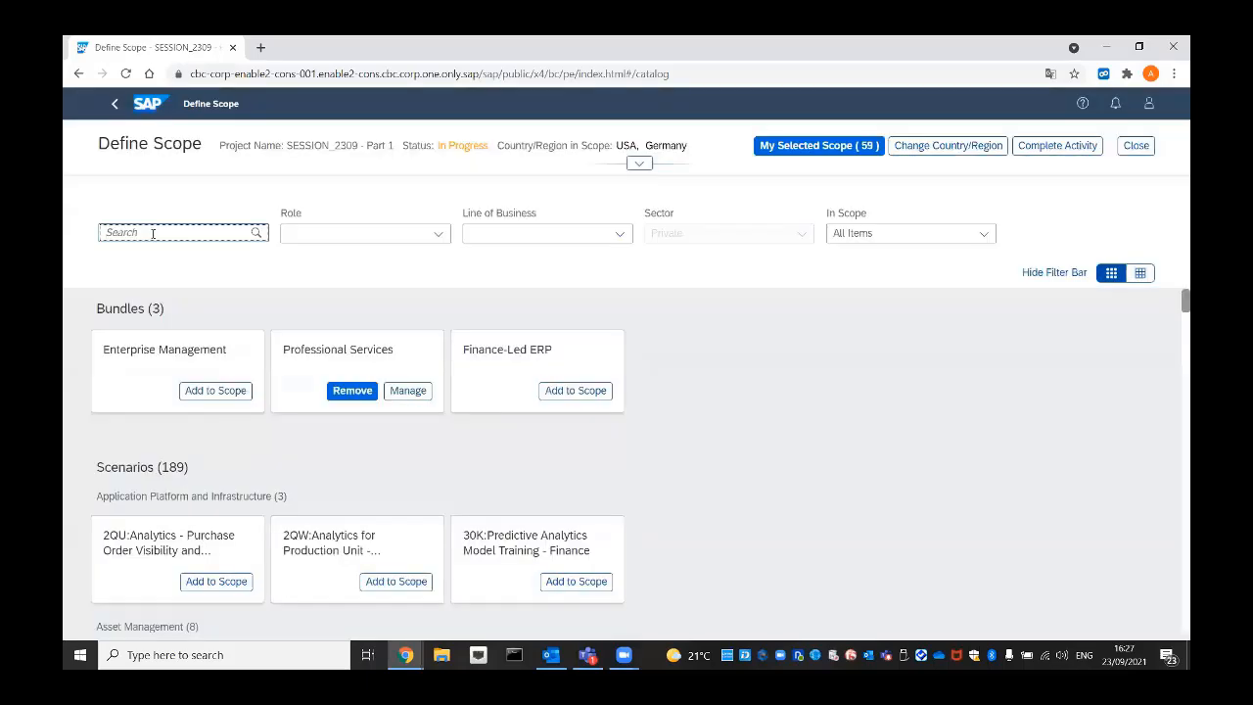
pyautogui.write('ifrs')
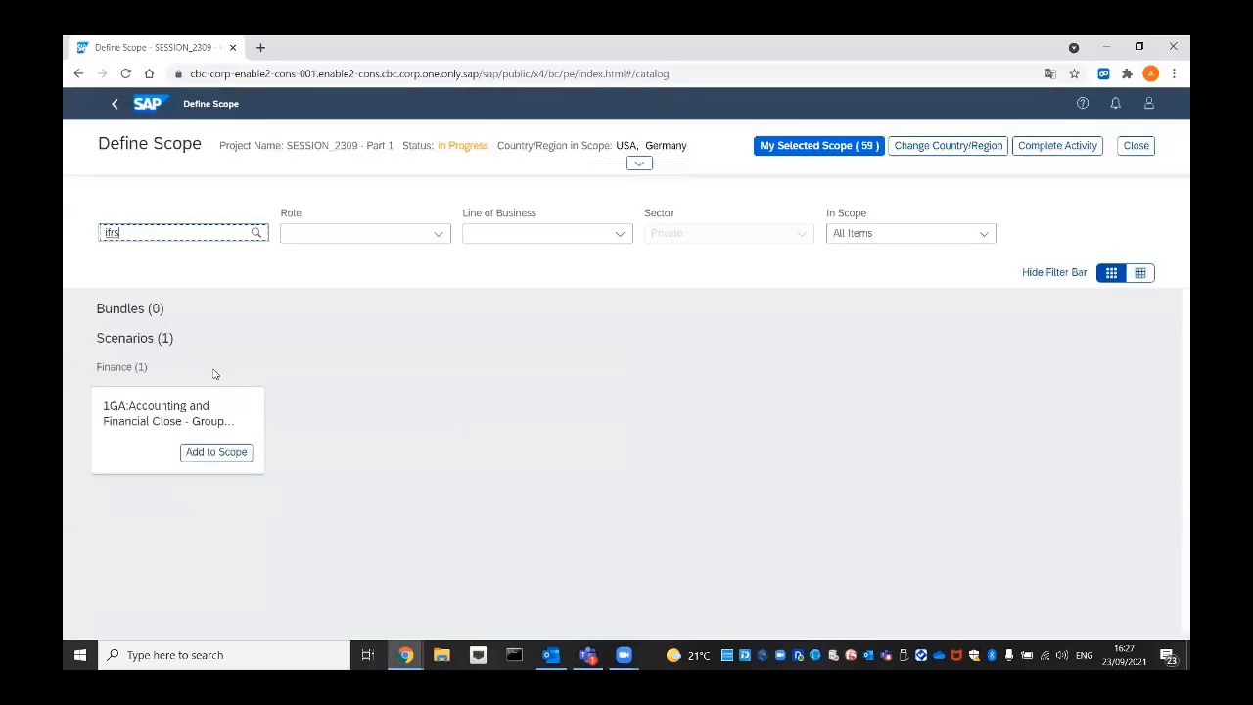
pyautogui.click(233, 457)
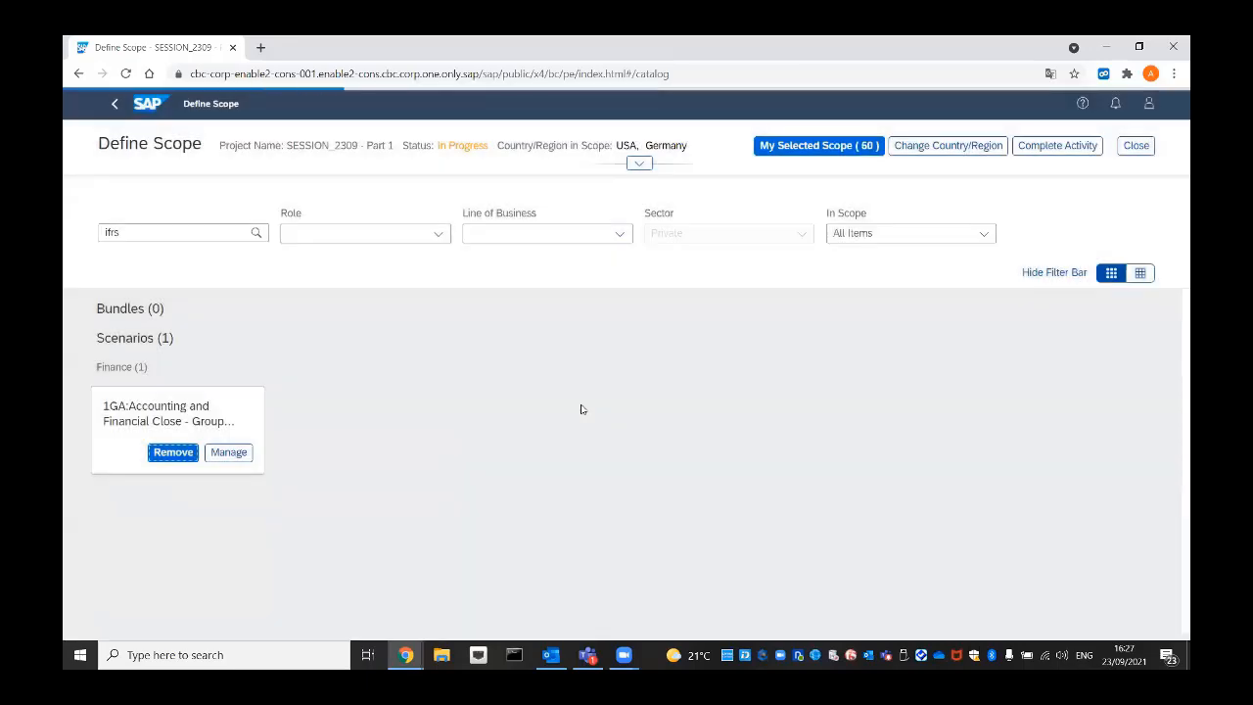
# Complete the Define Scope activity and look over the remaining Explore phase activities.
pyautogui.click(1060, 148)
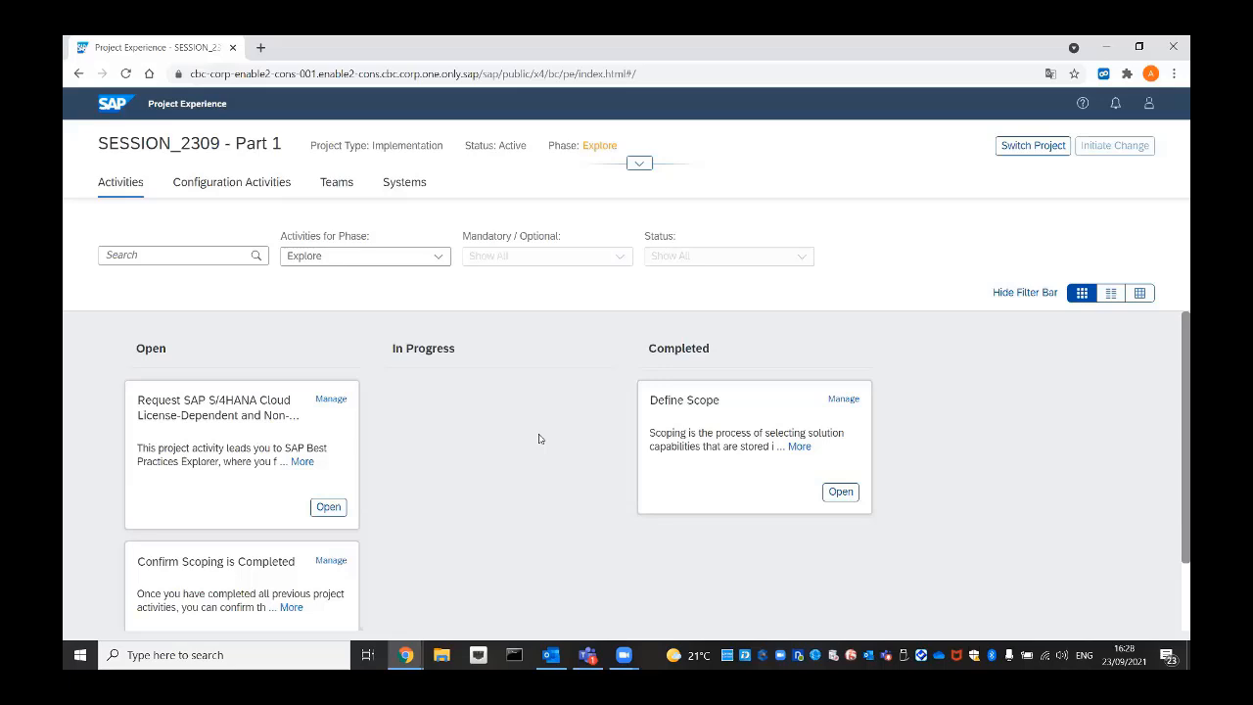
pyautogui.scroll(-2, 467, 460)
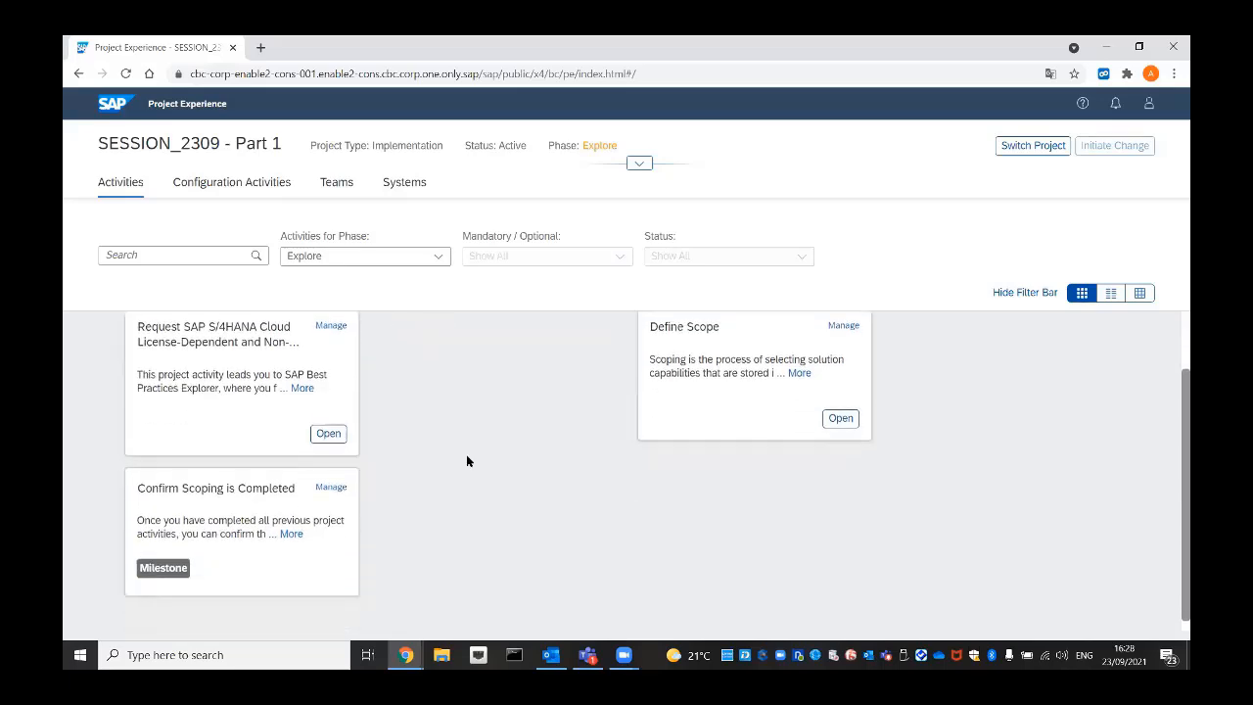
pyautogui.scroll(3, 466, 460)
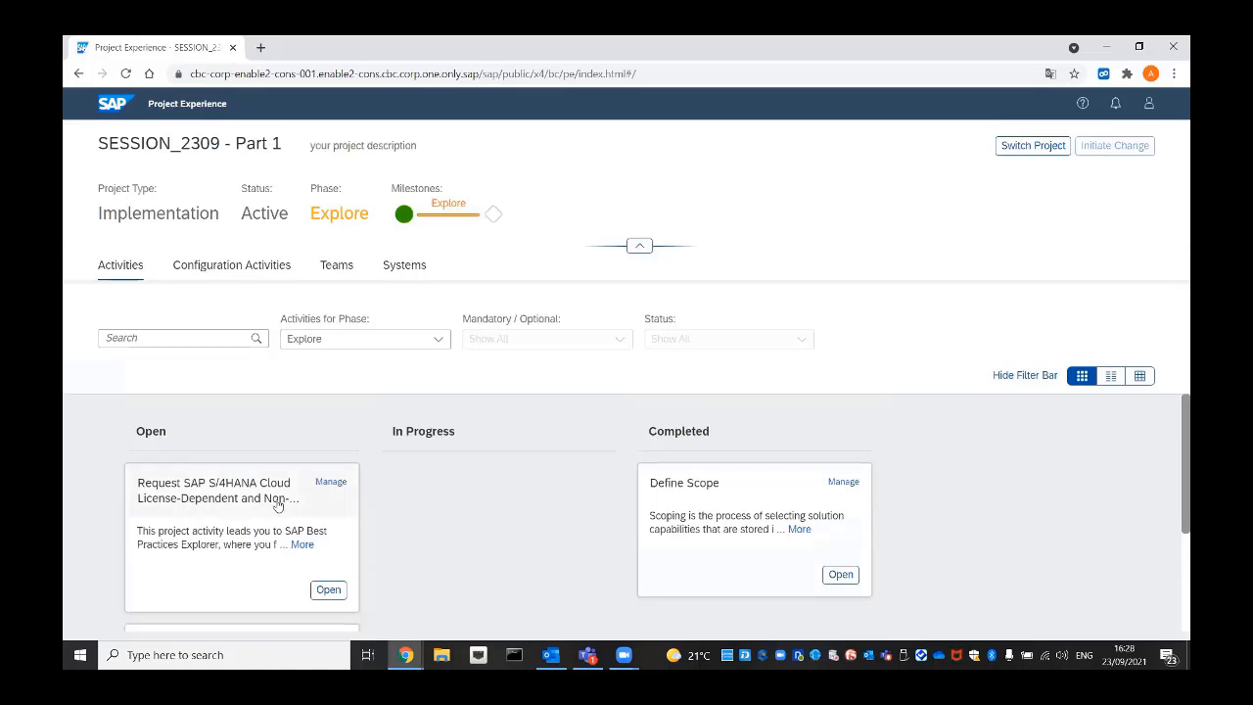
# Open the license-dependent scenario request activity, return to the project, and read the activity's description.
pyautogui.click(329, 591)
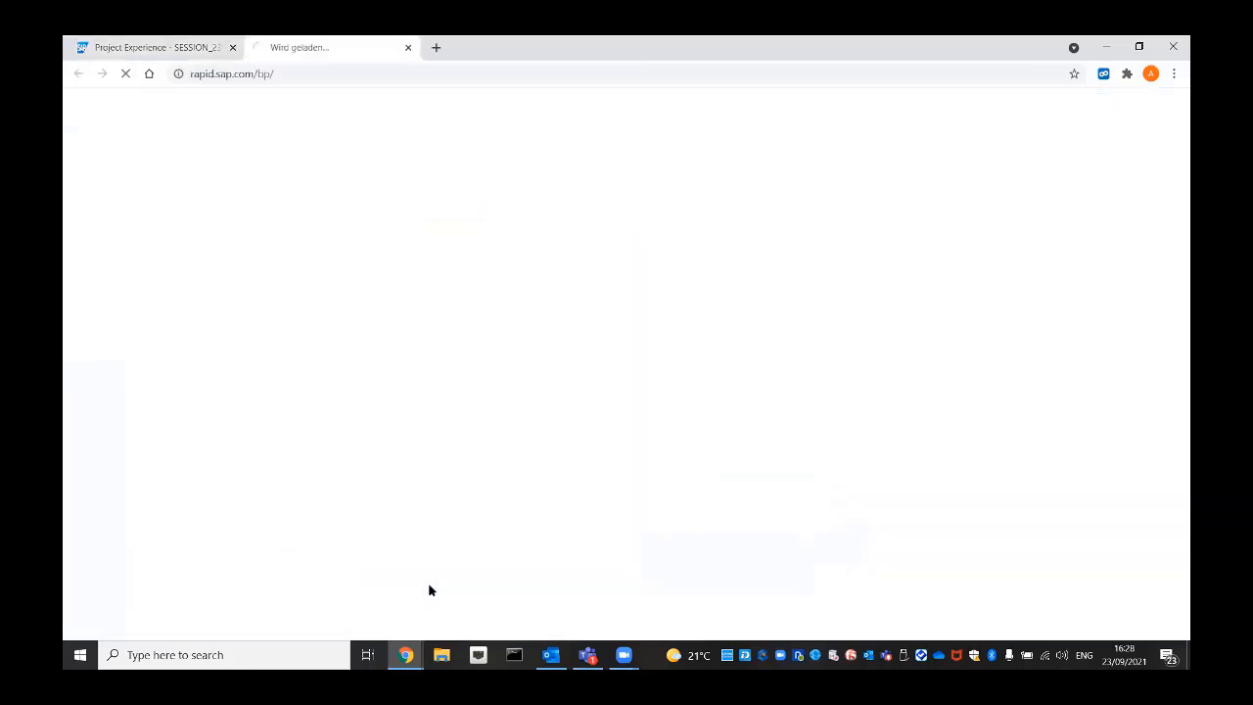
pyautogui.click(208, 46)
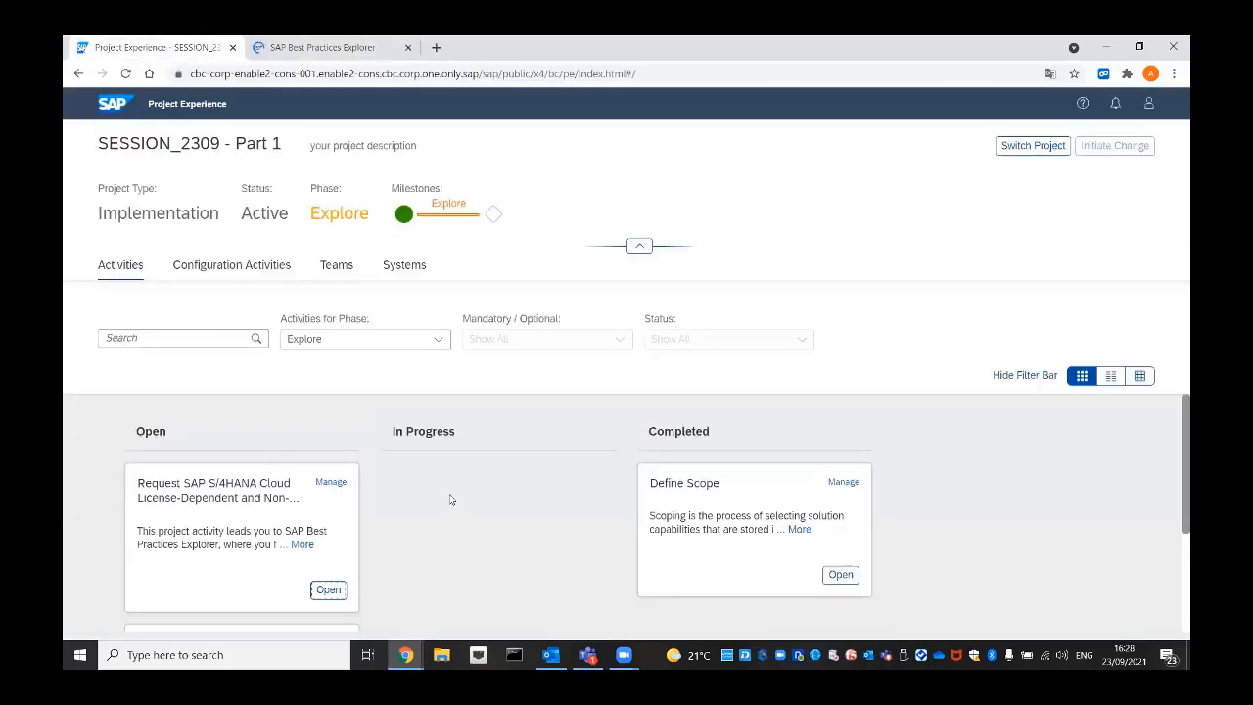
pyautogui.scroll(-3, 447, 489)
pyautogui.click(335, 330)
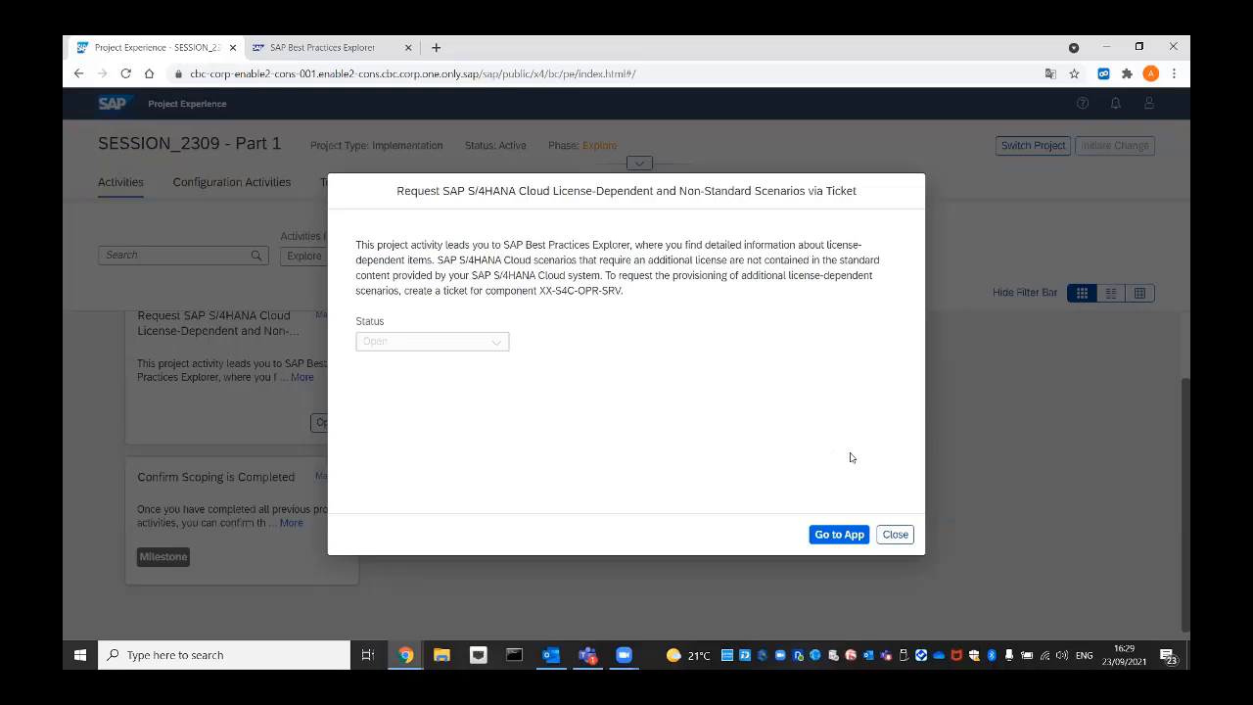
pyautogui.click(894, 535)
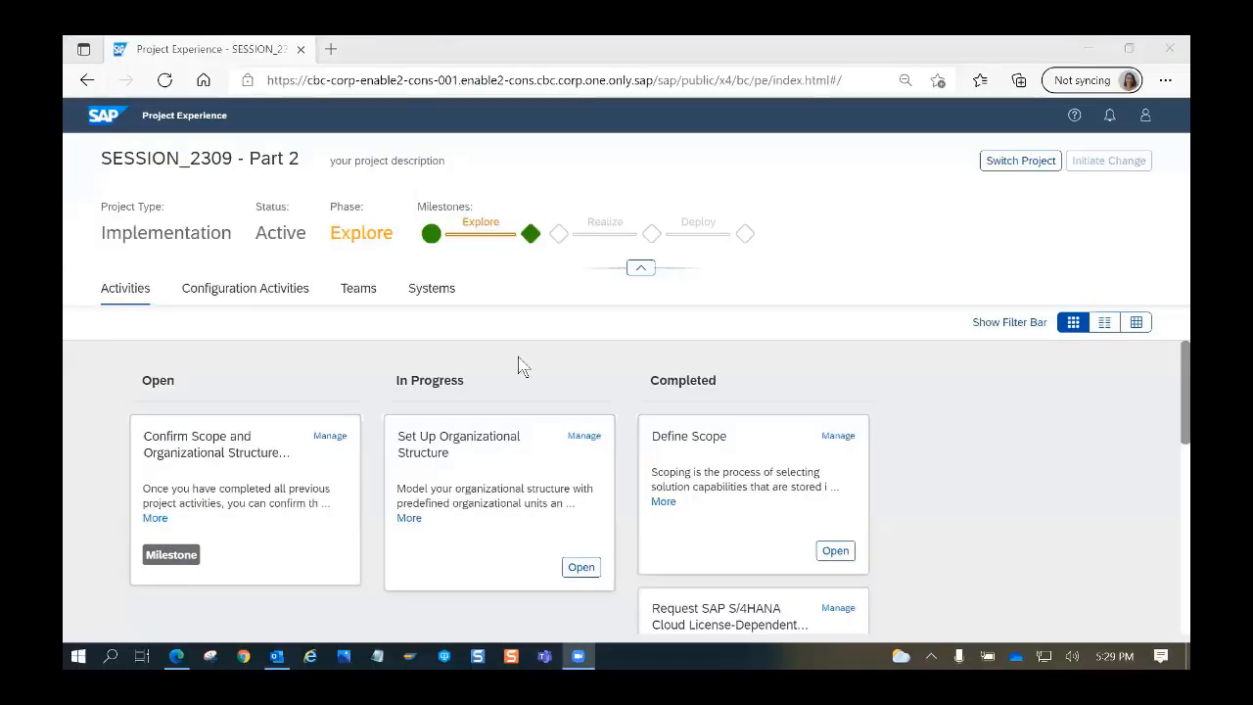
# In project SESSION_2309 - Part 2, read the details of the Specify Primary Finance Settings activity and close them.
pyautogui.click(519, 359)
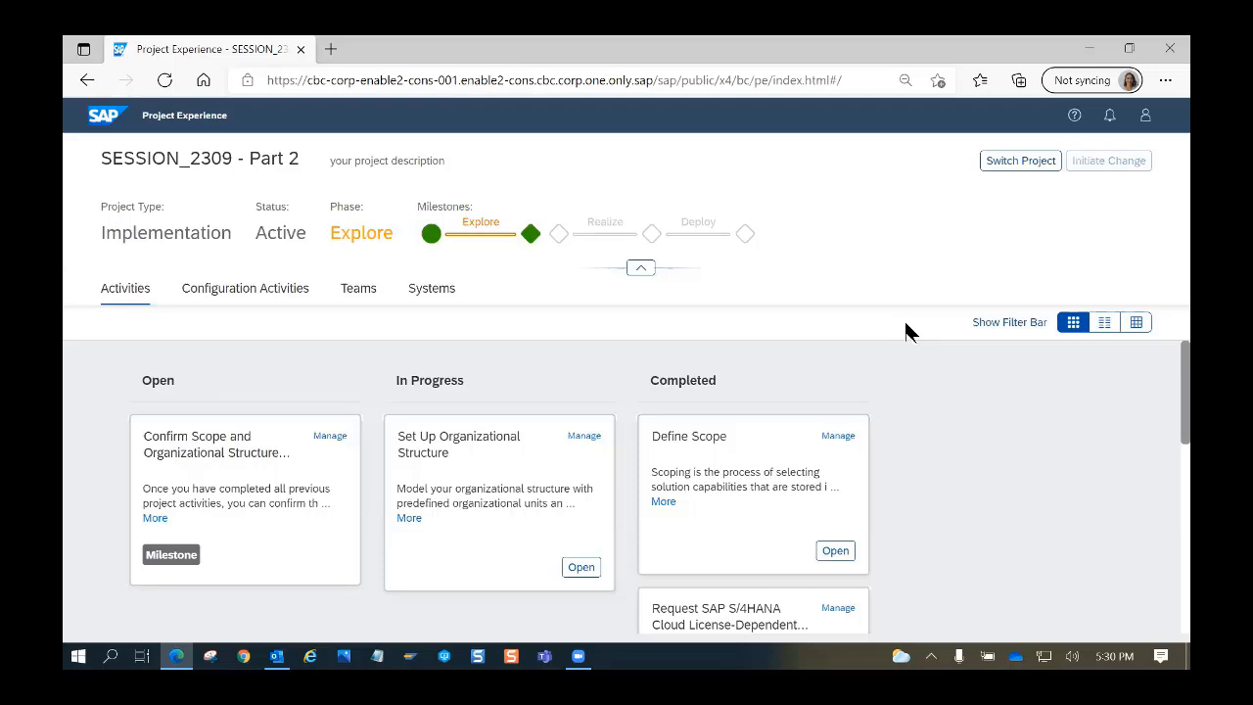
pyautogui.scroll(-5, 749, 470)
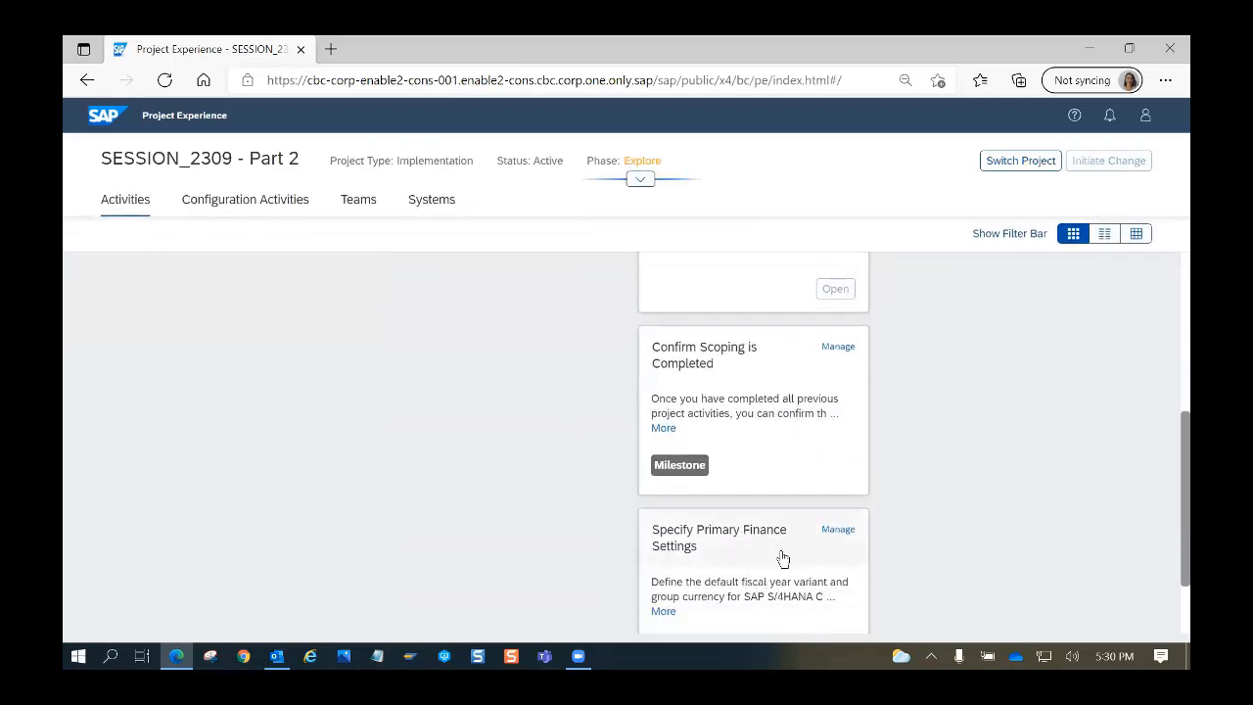
pyautogui.click(760, 559)
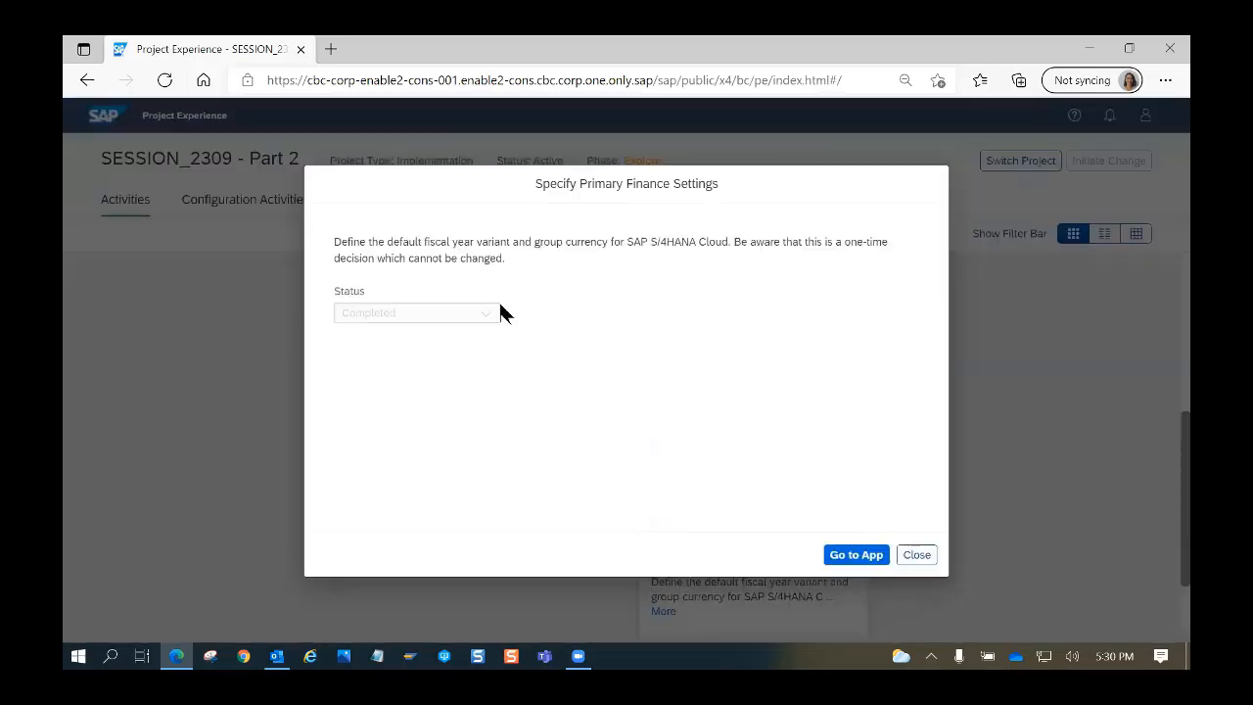
pyautogui.click(917, 555)
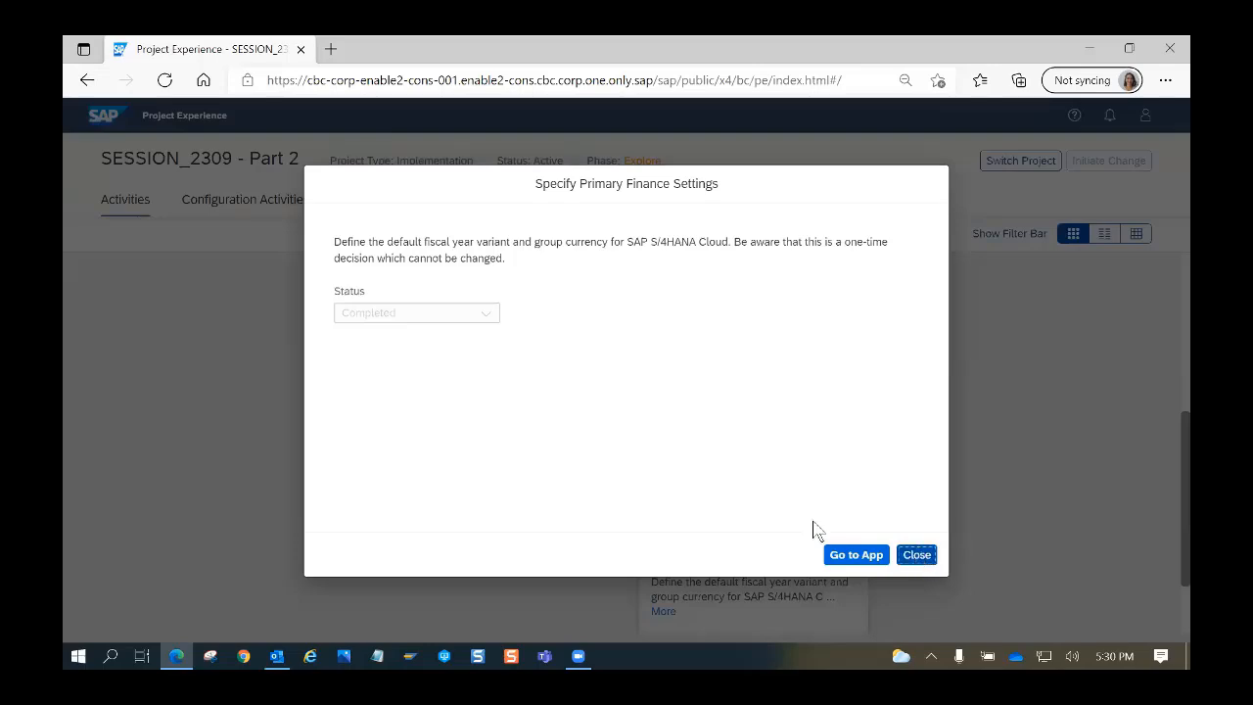
# Open the Set Up Organizational Structure activity and review its description and the list of units to create.
pyautogui.scroll(2, 516, 401)
pyautogui.scroll(1, 509, 392)
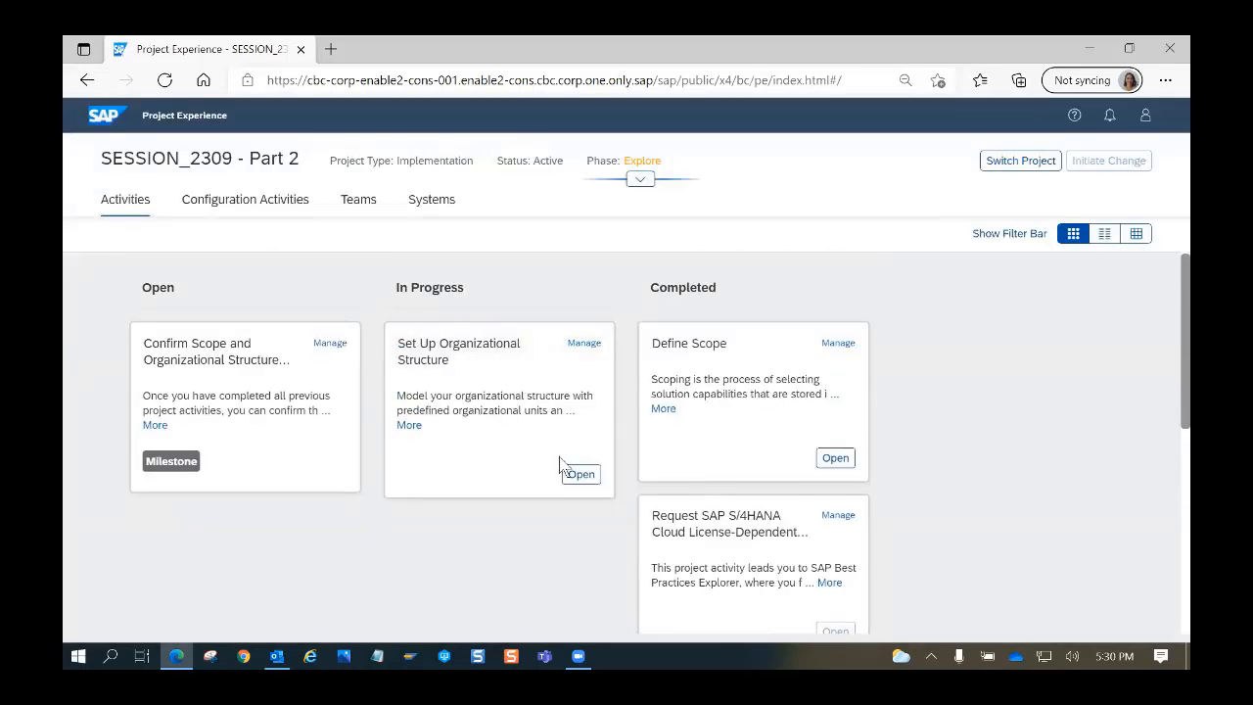
pyautogui.click(581, 480)
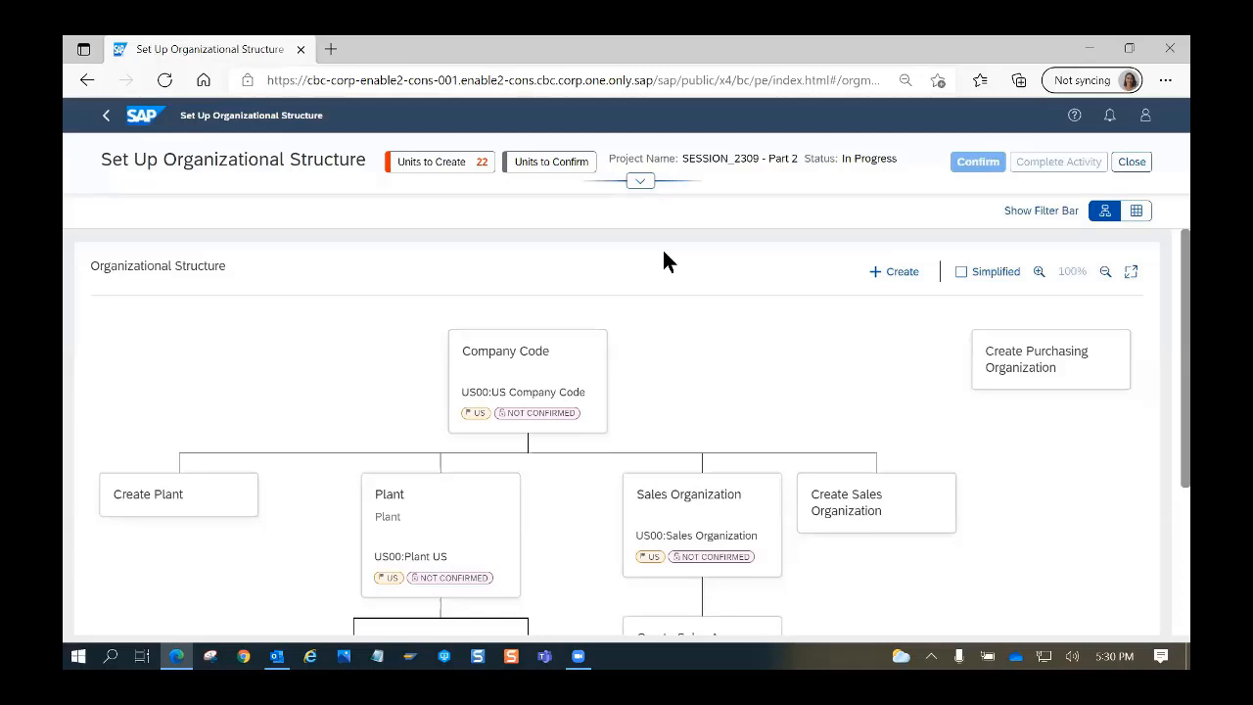
pyautogui.click(640, 181)
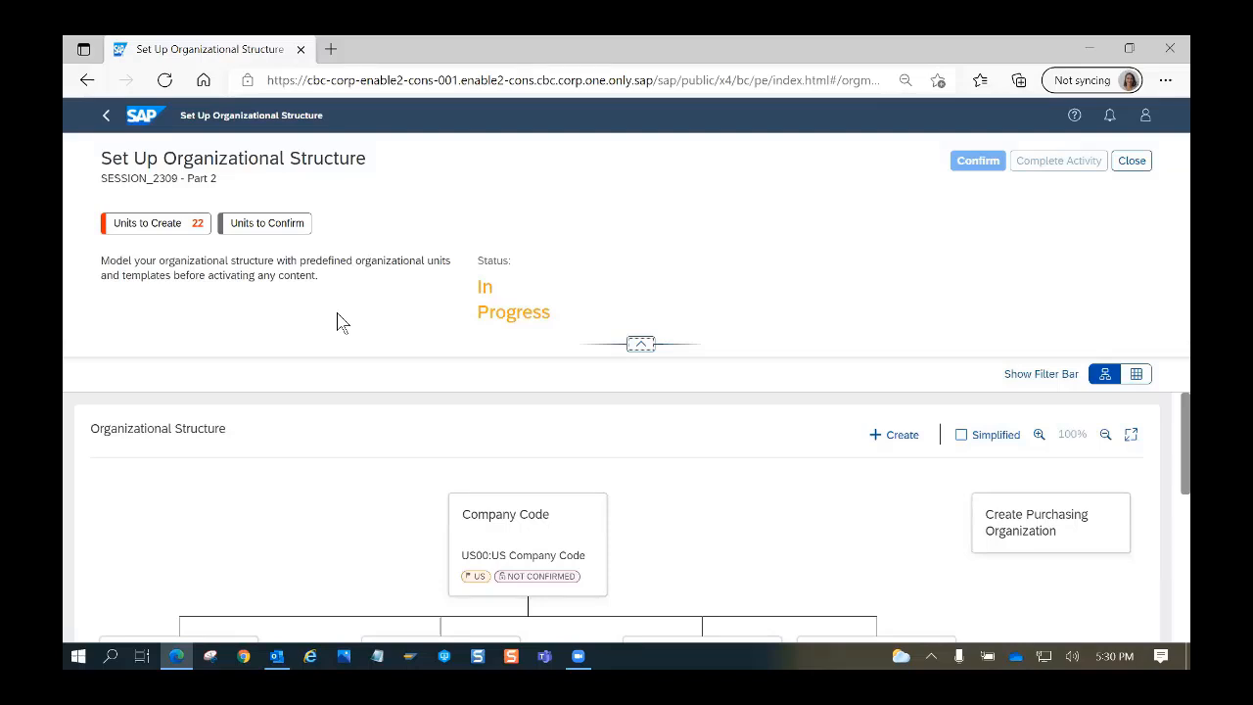
pyautogui.click(188, 232)
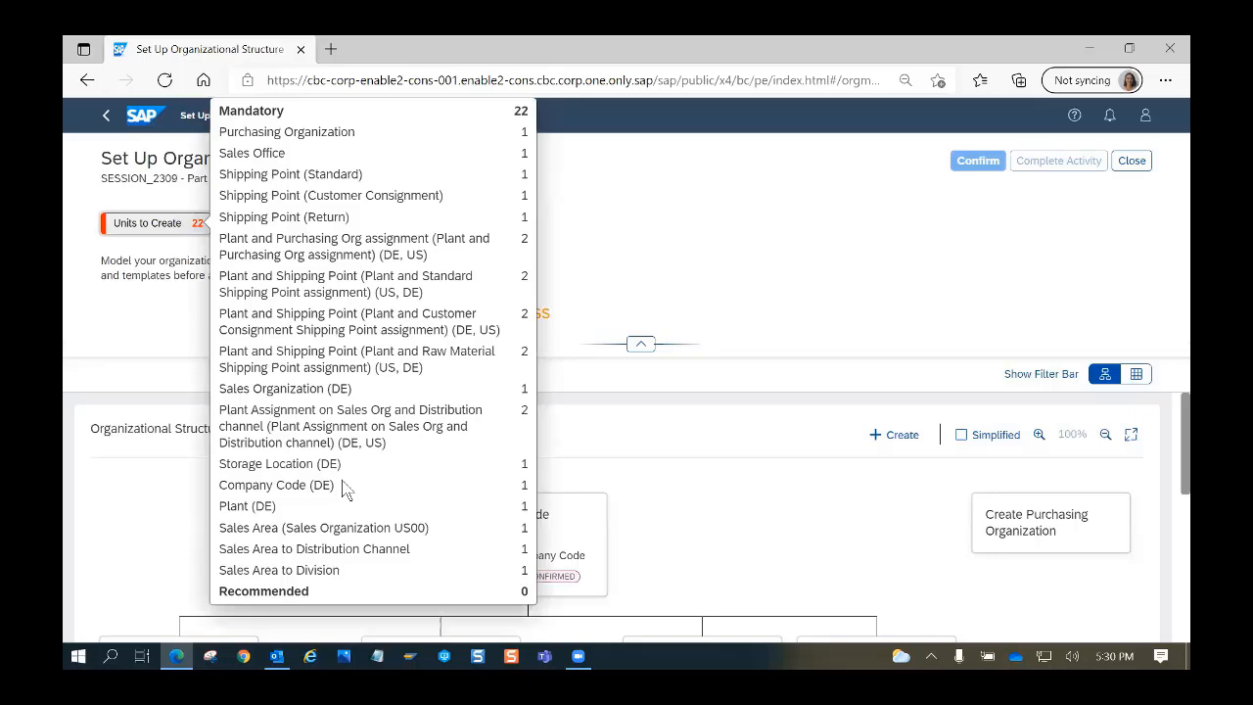
pyautogui.click(125, 333)
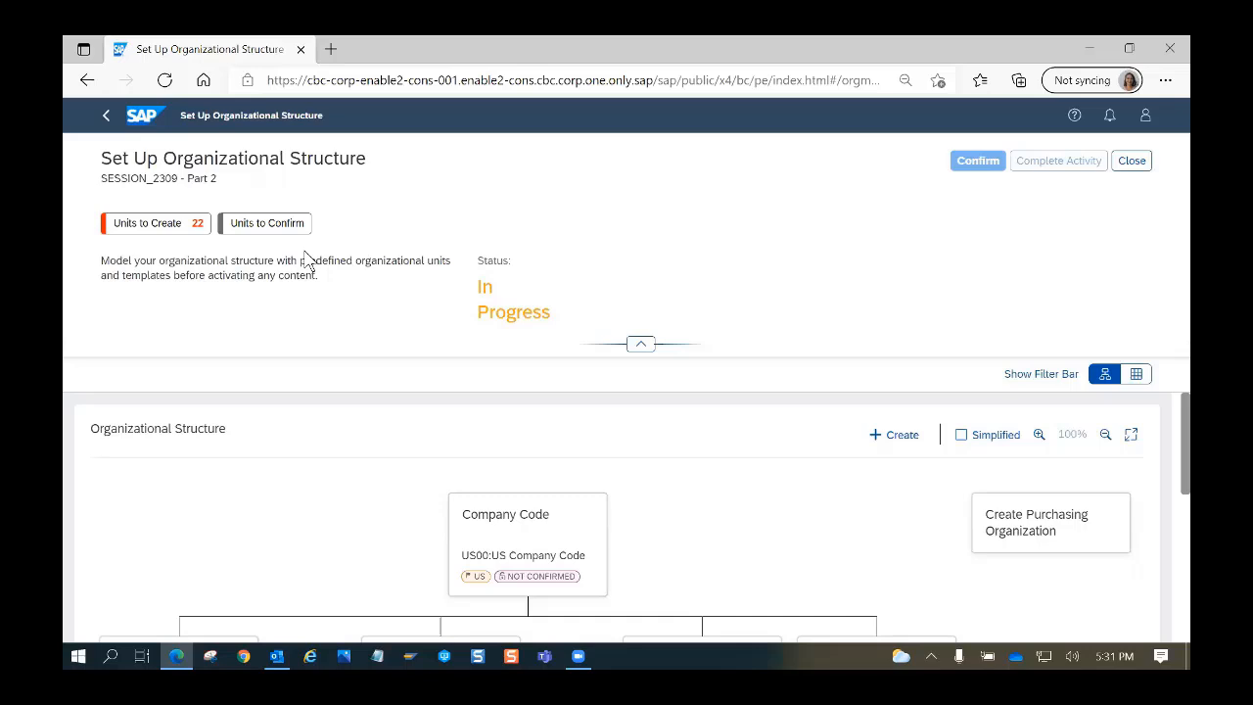
pyautogui.click(641, 345)
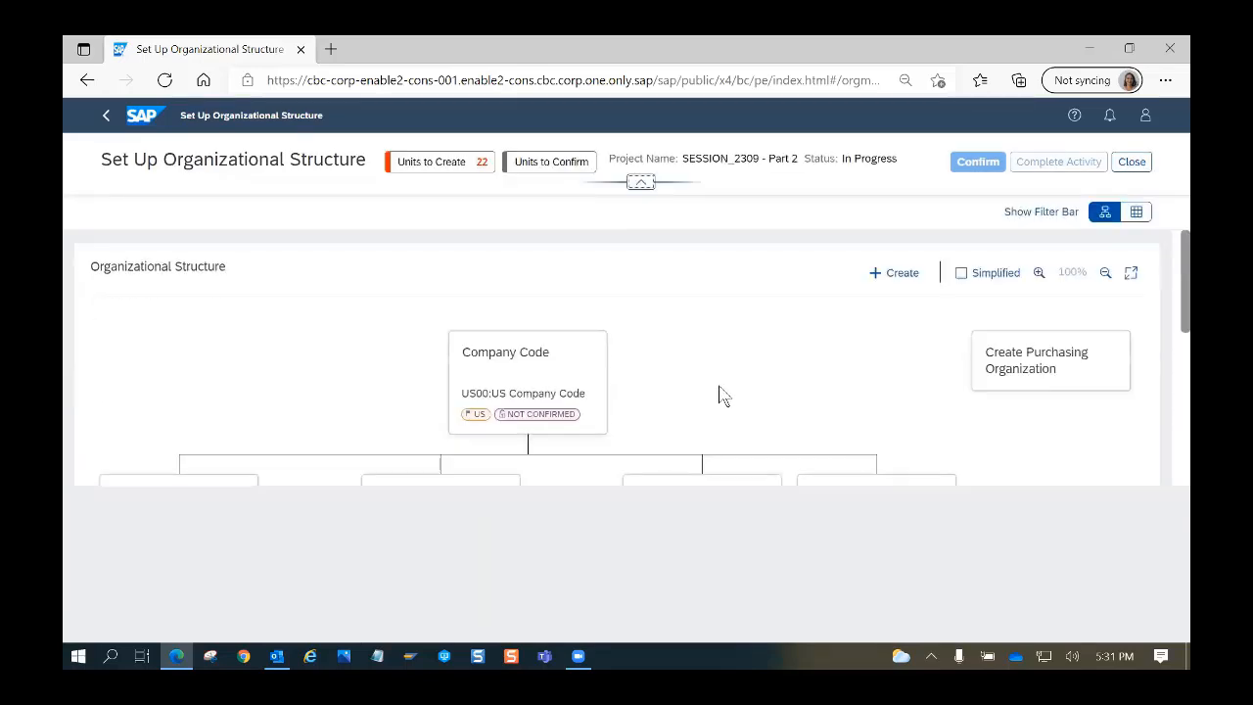
# Open the US00 Storage Location under the US plant and examine its editable address, tax jurisdiction, time zone and district fields.
pyautogui.scroll(-1, 812, 456)
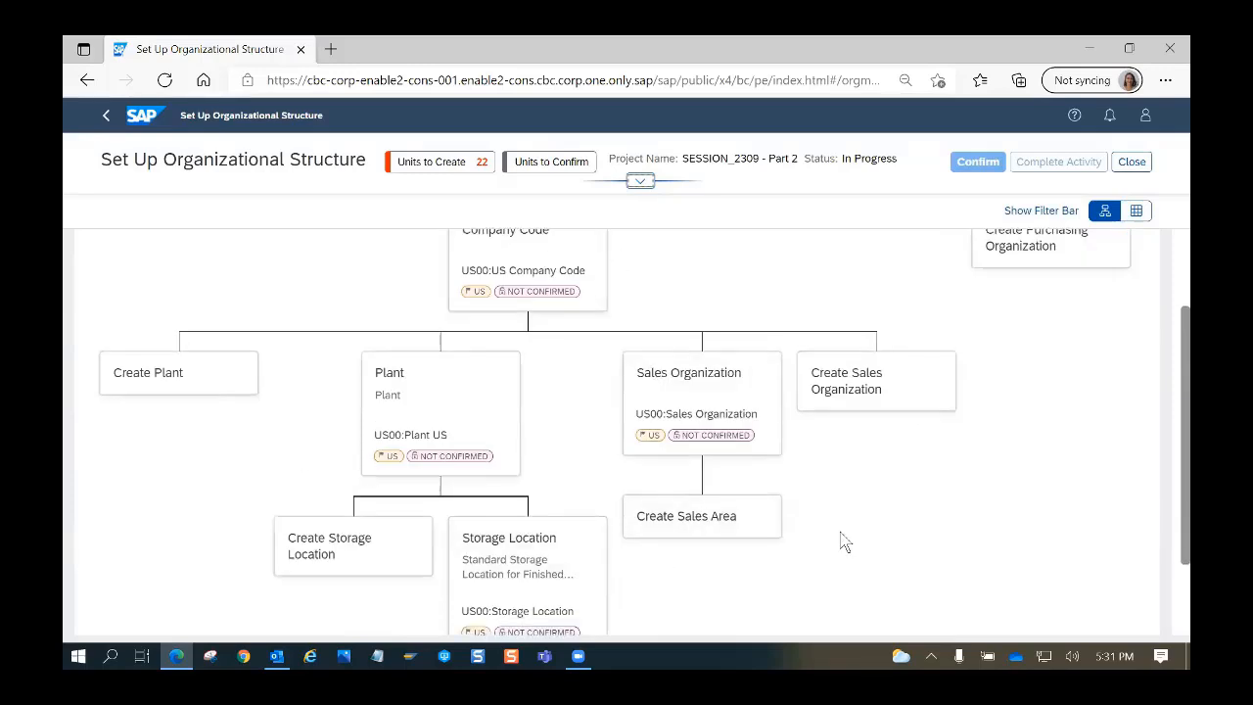
pyautogui.scroll(1, 841, 532)
pyautogui.scroll(-1, 681, 509)
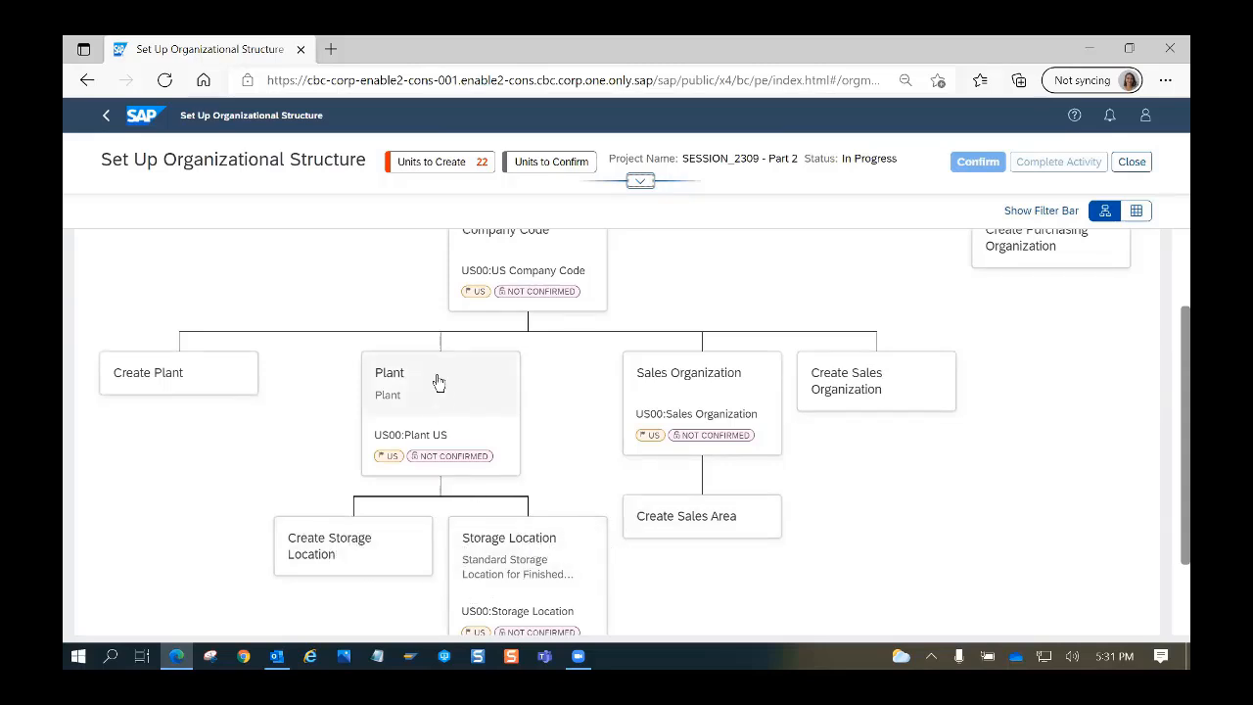
pyautogui.click(507, 540)
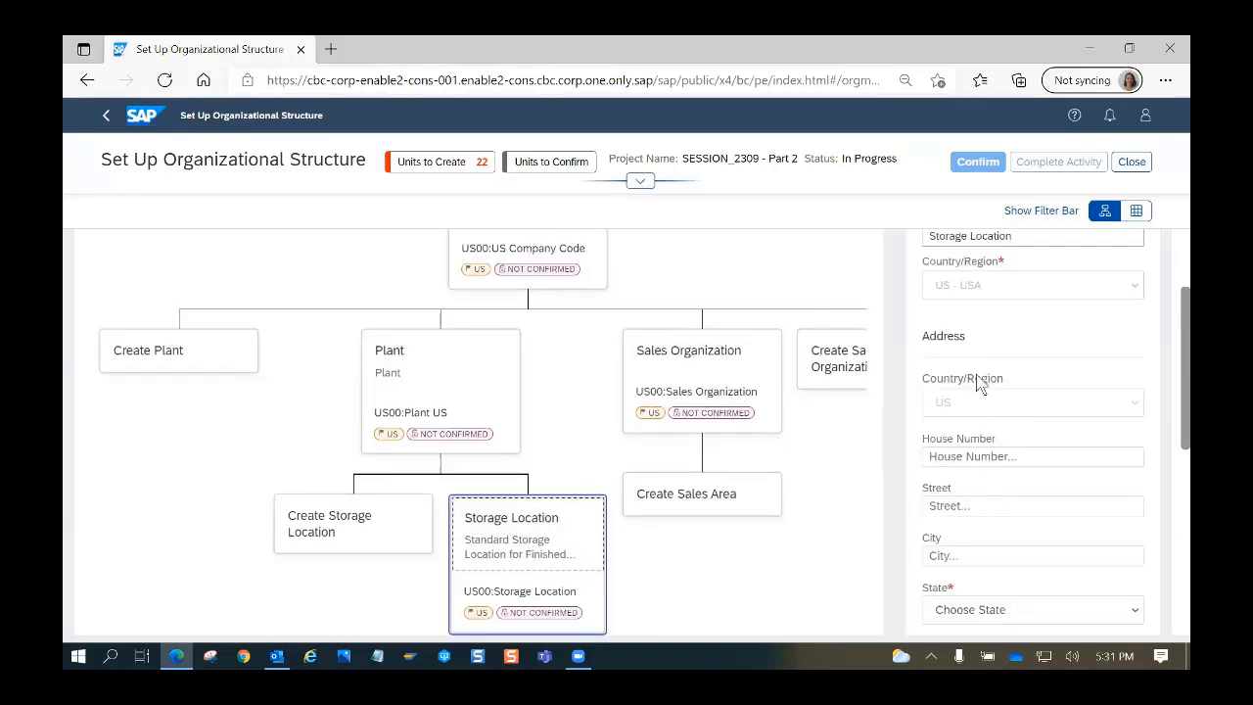
pyautogui.scroll(-1, 997, 536)
pyautogui.scroll(3, 994, 519)
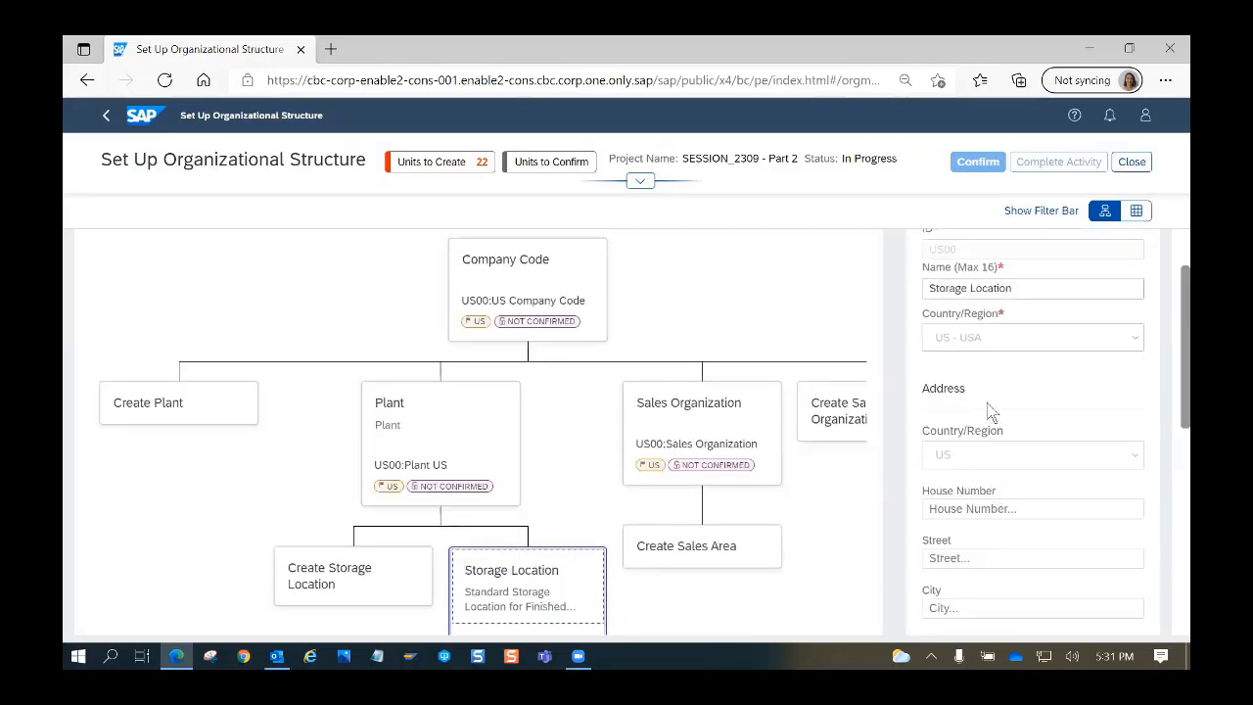
pyautogui.scroll(-5, 993, 504)
pyautogui.scroll(-1, 992, 506)
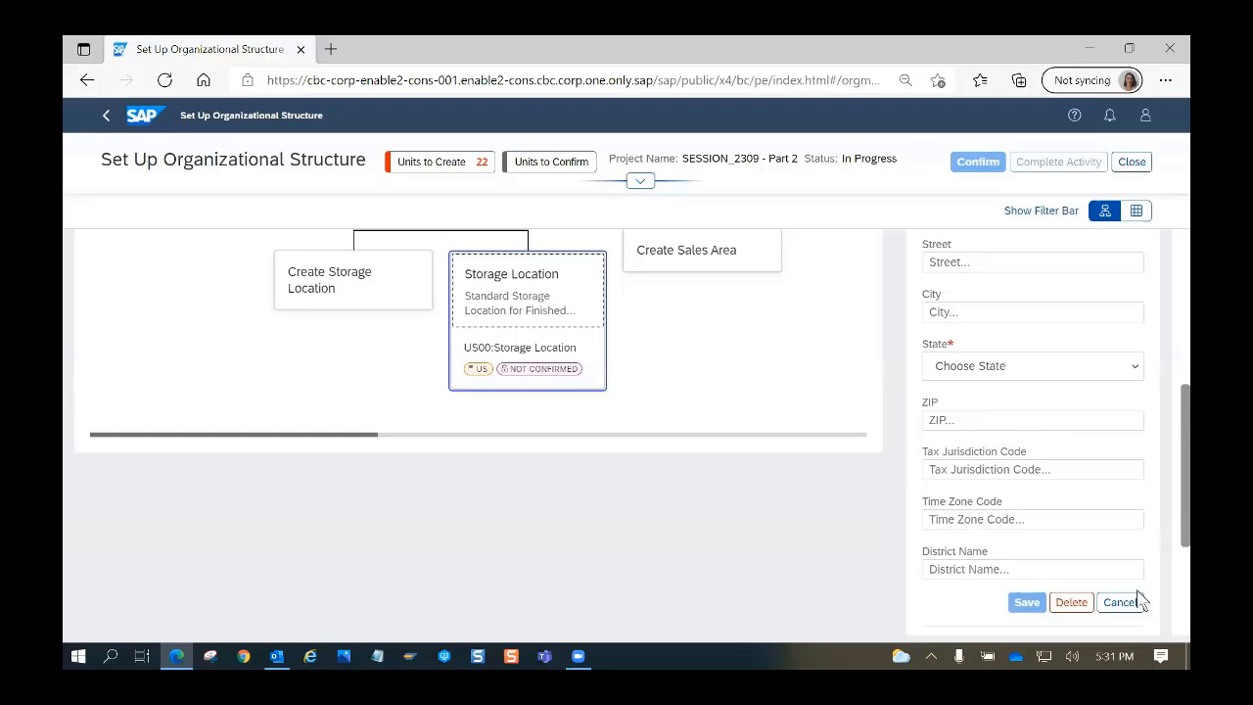
pyautogui.moveTo(938, 454); pyautogui.dragTo(1014, 454)
pyautogui.moveTo(925, 502); pyautogui.dragTo(1006, 504)
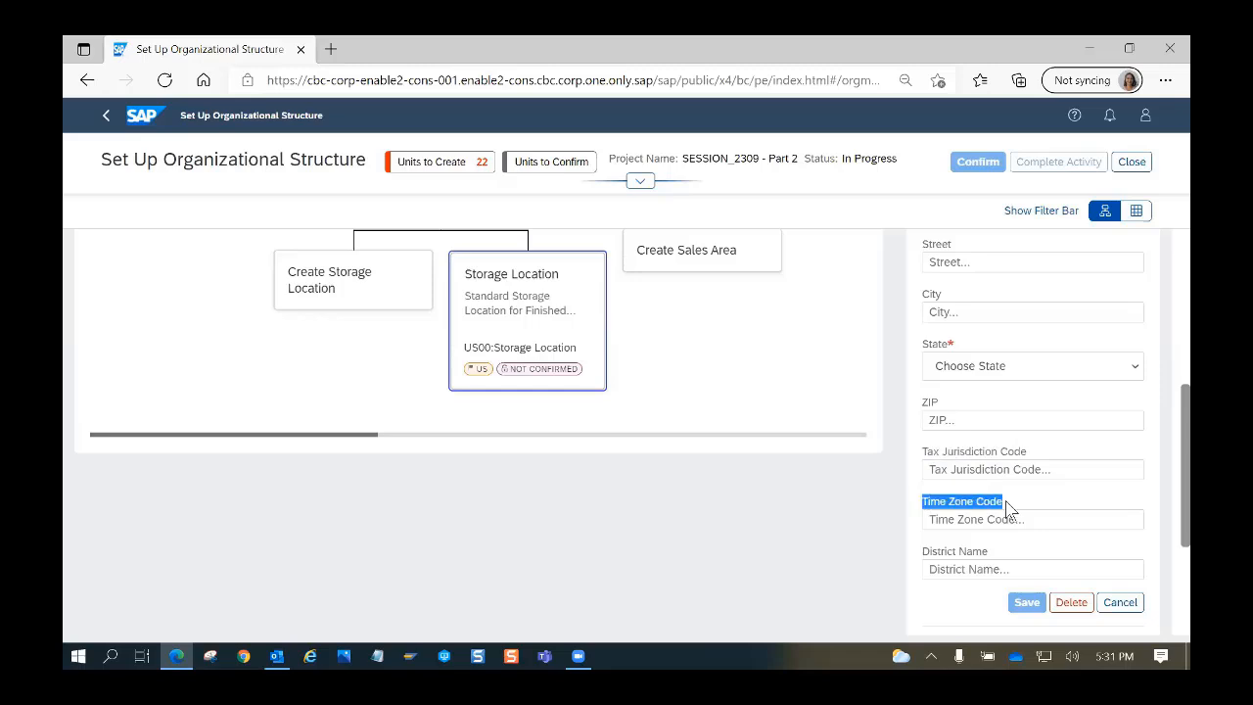
pyautogui.moveTo(928, 551); pyautogui.dragTo(973, 552)
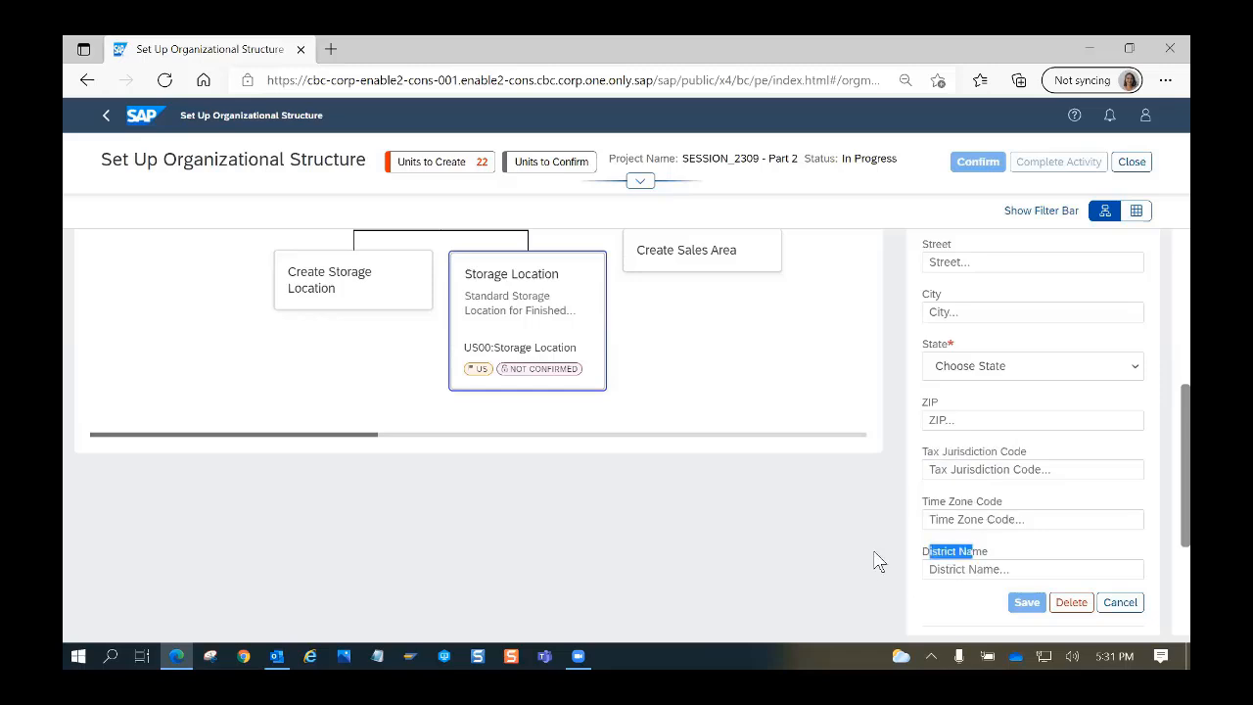
pyautogui.click(878, 562)
pyautogui.scroll(5, 754, 520)
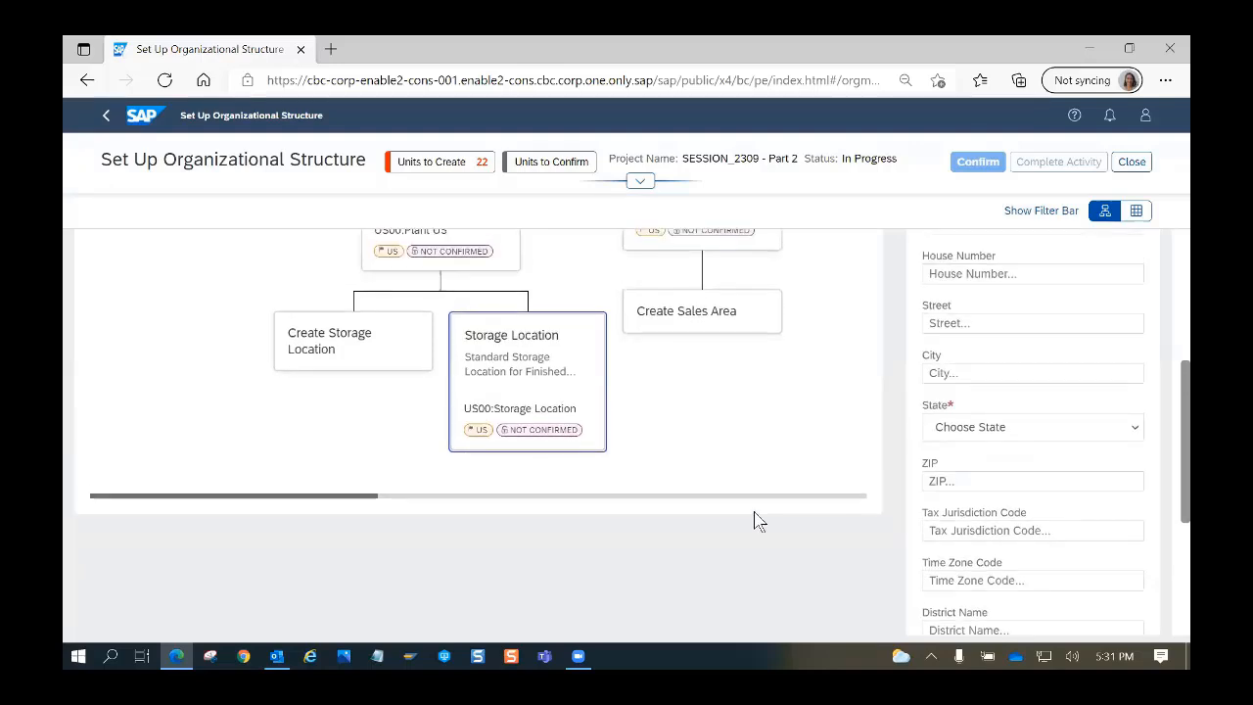
pyautogui.scroll(5, 753, 519)
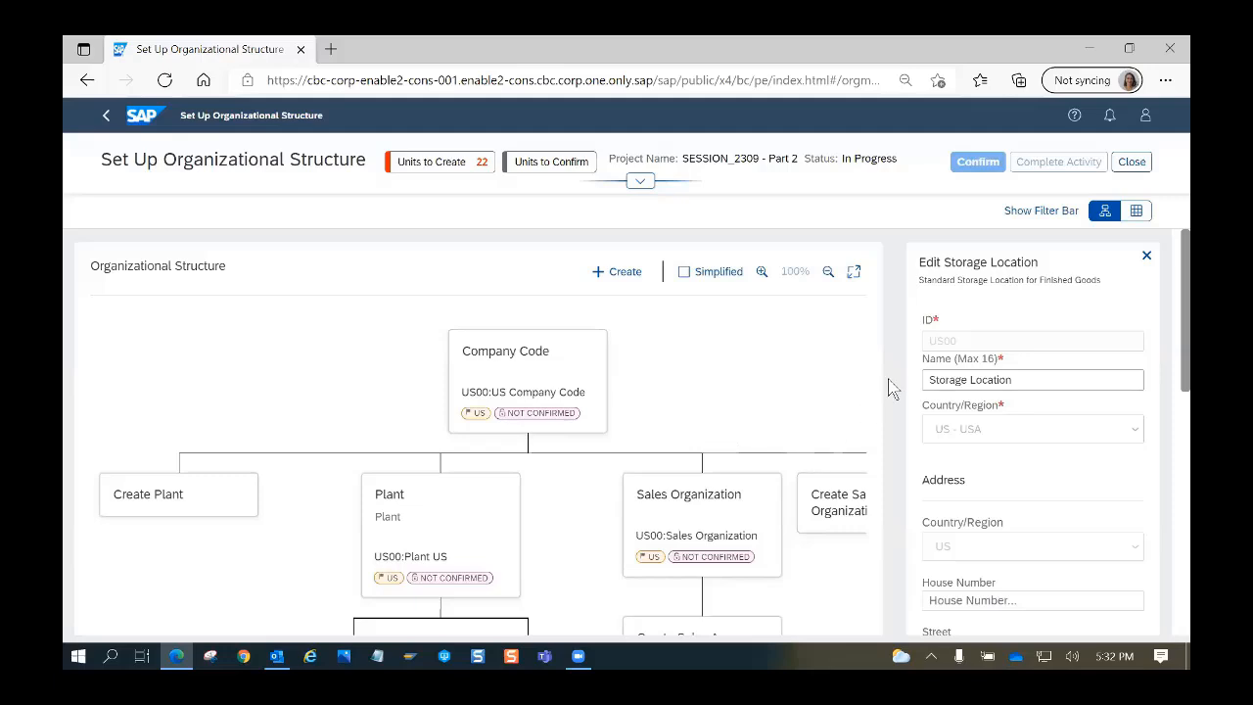
# Expand the organizational structure to full screen and examine its units across the chart, including at 75% zoom.
pyautogui.click(853, 274)
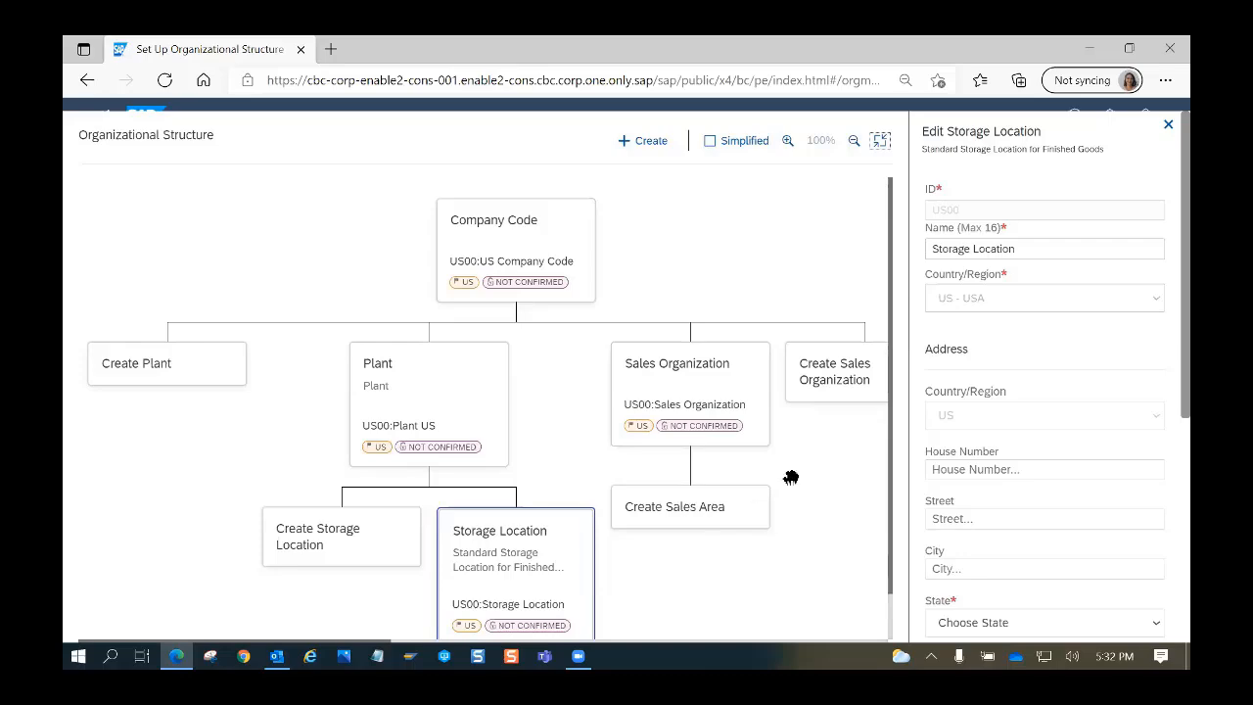
pyautogui.moveTo(714, 471); pyautogui.dragTo(462, 461)
pyautogui.moveTo(900, 423); pyautogui.dragTo(593, 450)
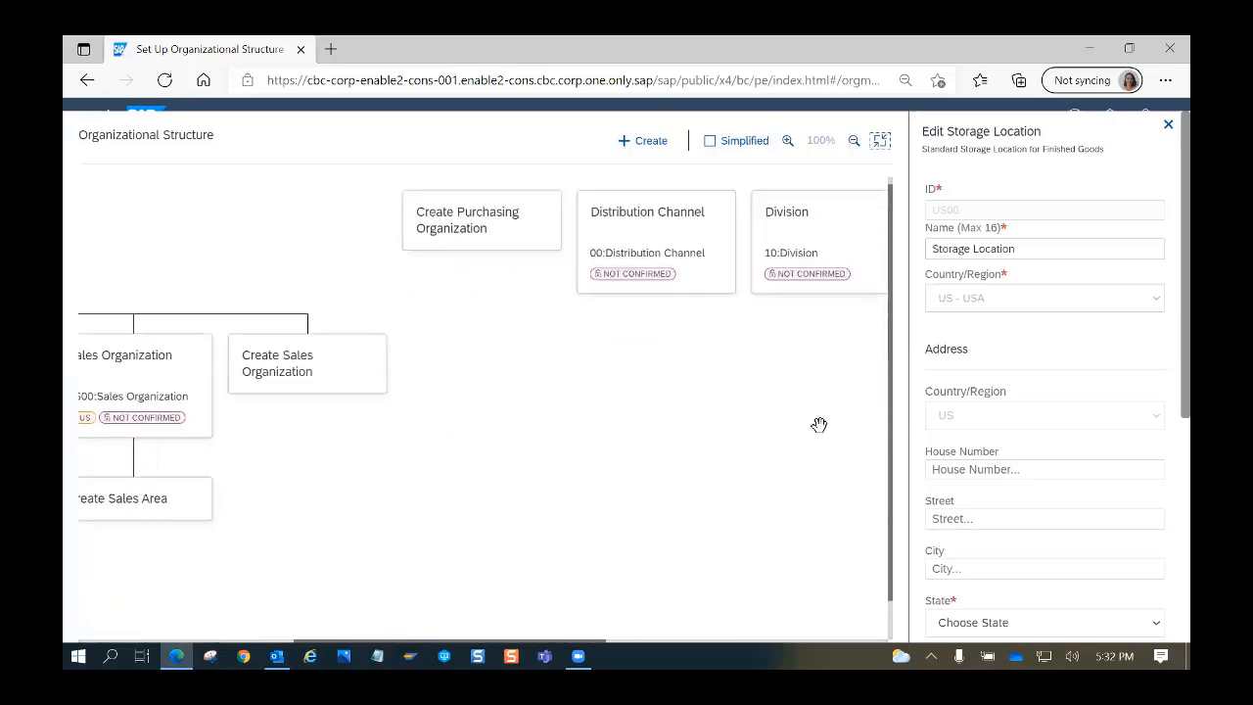
pyautogui.moveTo(820, 425); pyautogui.dragTo(476, 461)
pyautogui.moveTo(425, 344); pyautogui.dragTo(601, 450)
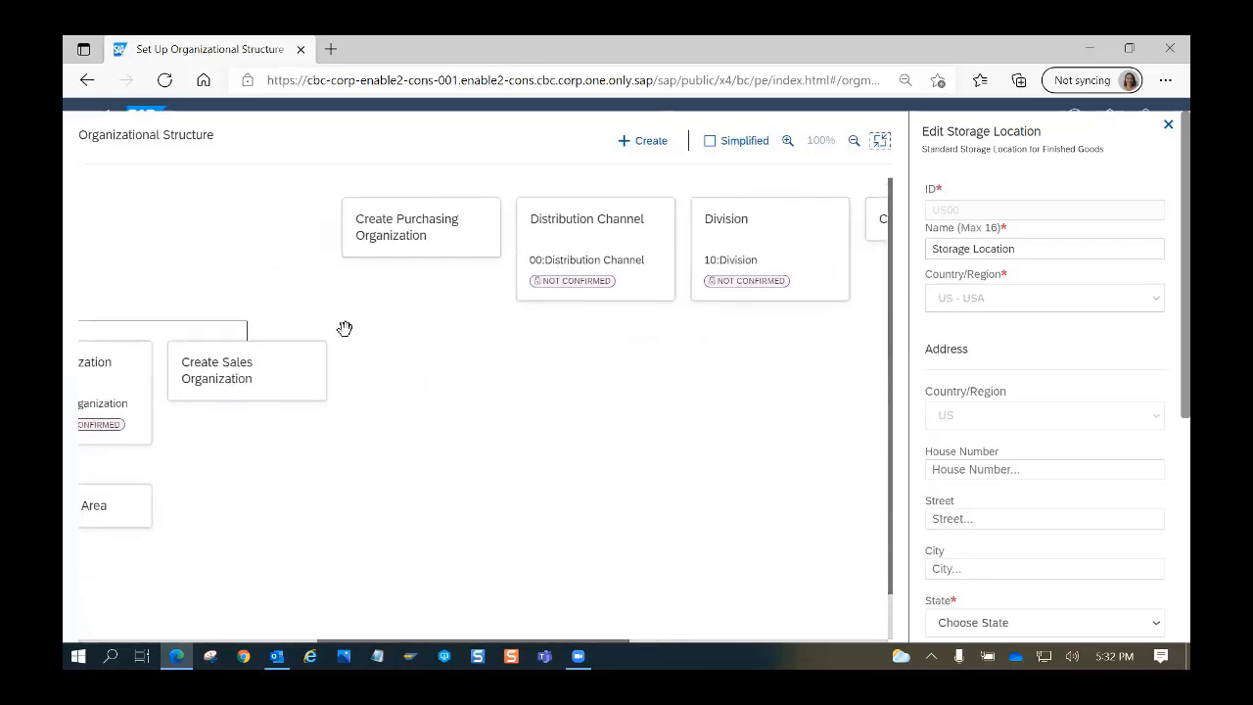
pyautogui.moveTo(420, 402); pyautogui.dragTo(637, 512)
pyautogui.moveTo(252, 385); pyautogui.dragTo(559, 498)
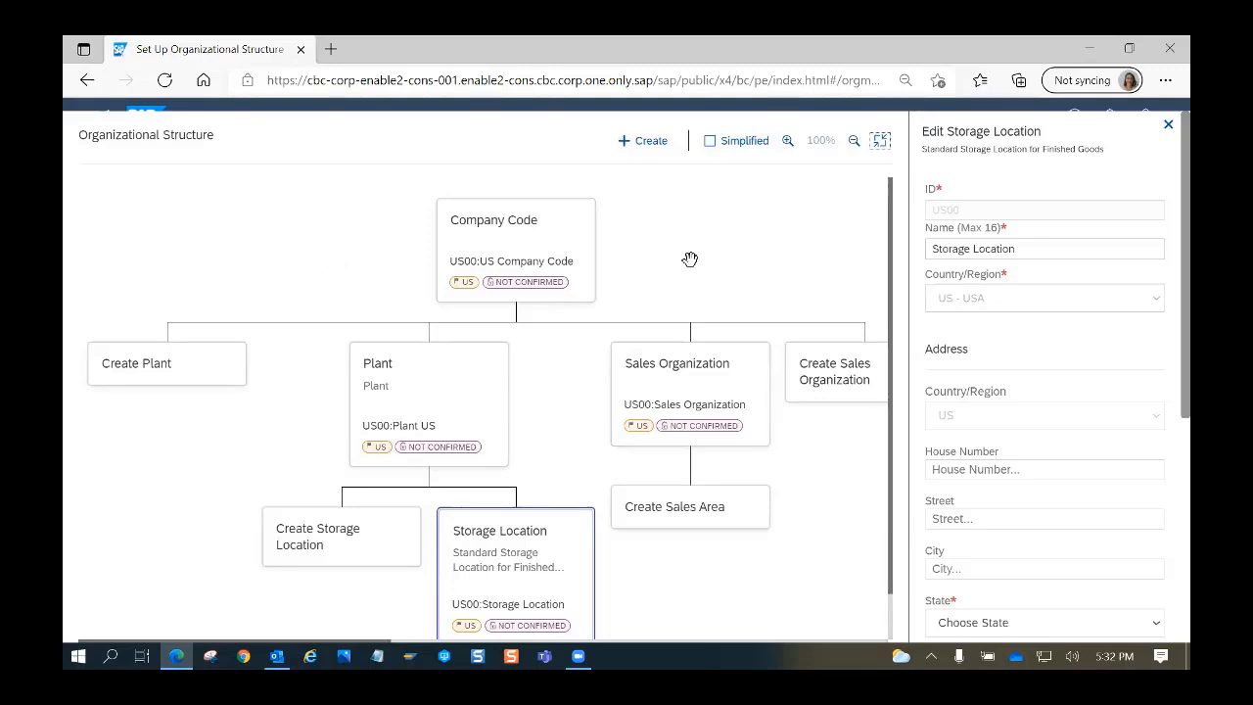
pyautogui.moveTo(689, 263); pyautogui.dragTo(434, 259)
pyautogui.moveTo(674, 550); pyautogui.dragTo(756, 475)
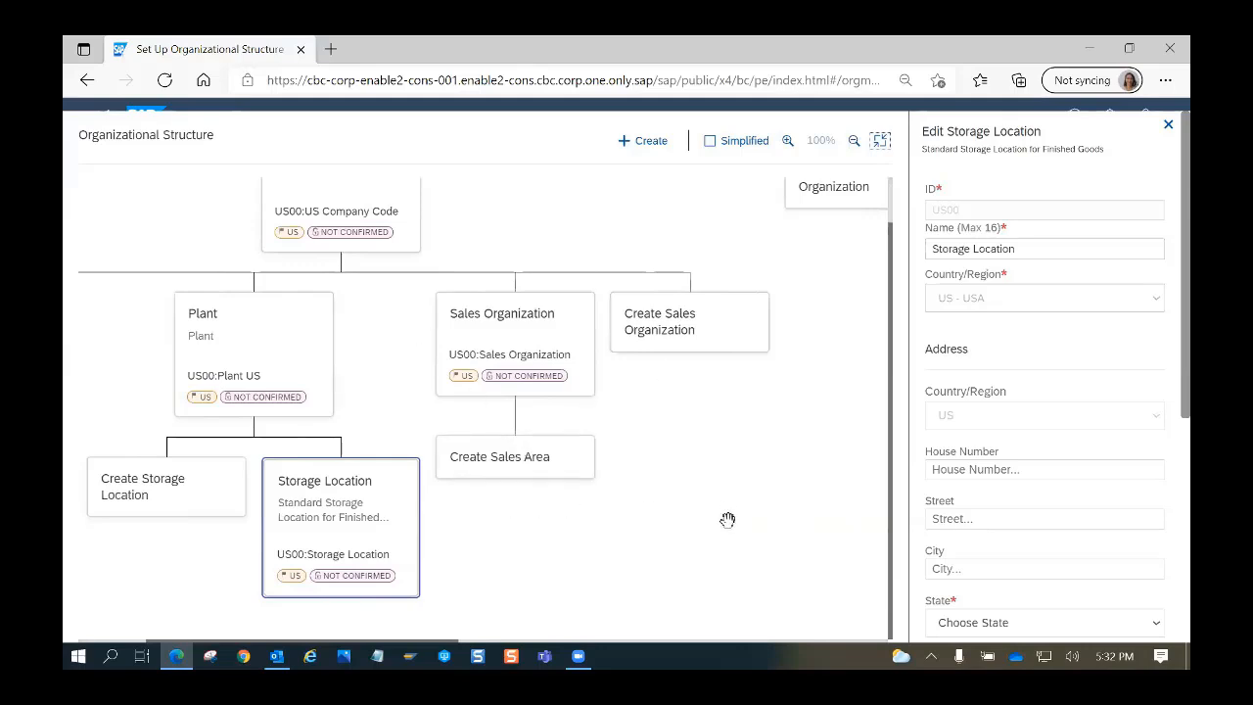
pyautogui.click(854, 140)
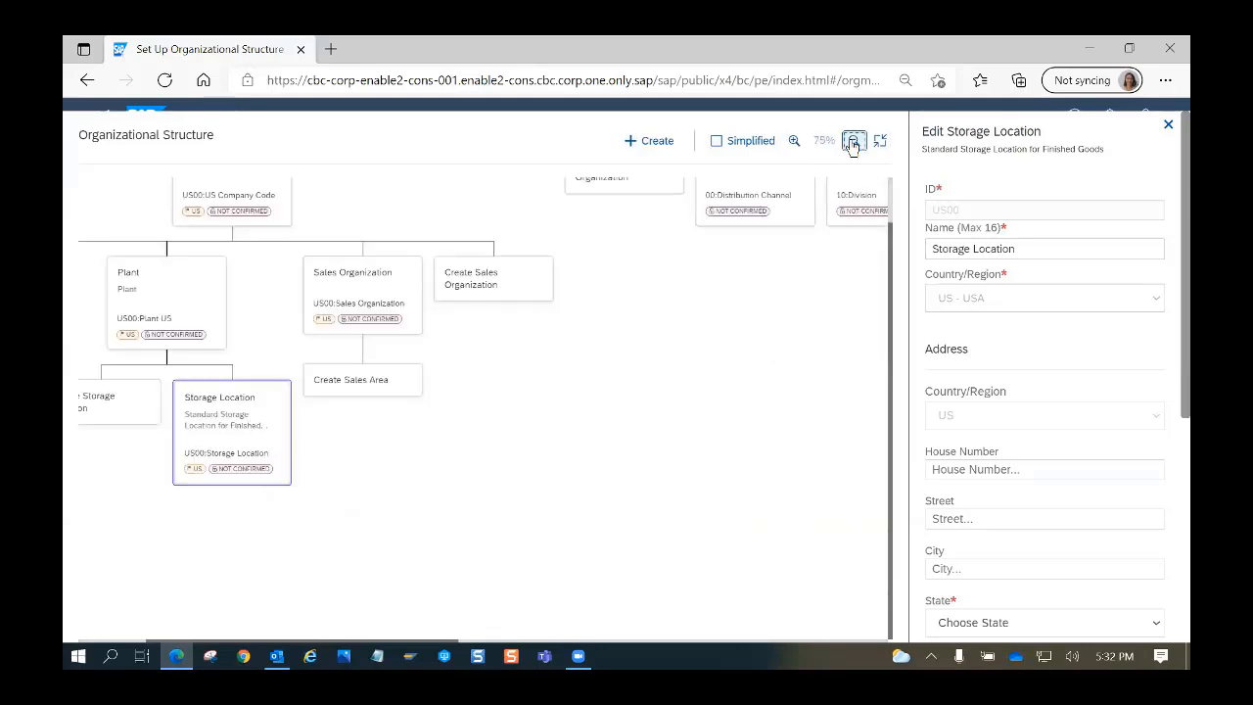
pyautogui.click(794, 140)
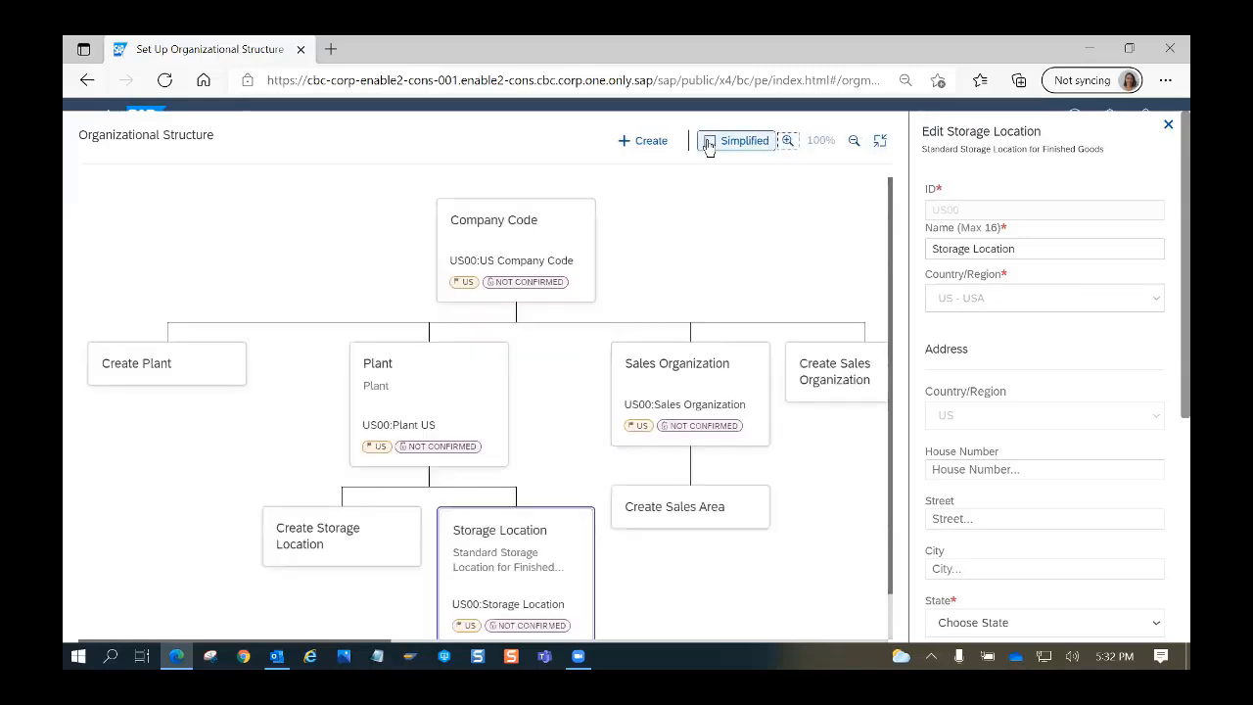
pyautogui.moveTo(800, 568); pyautogui.dragTo(716, 565)
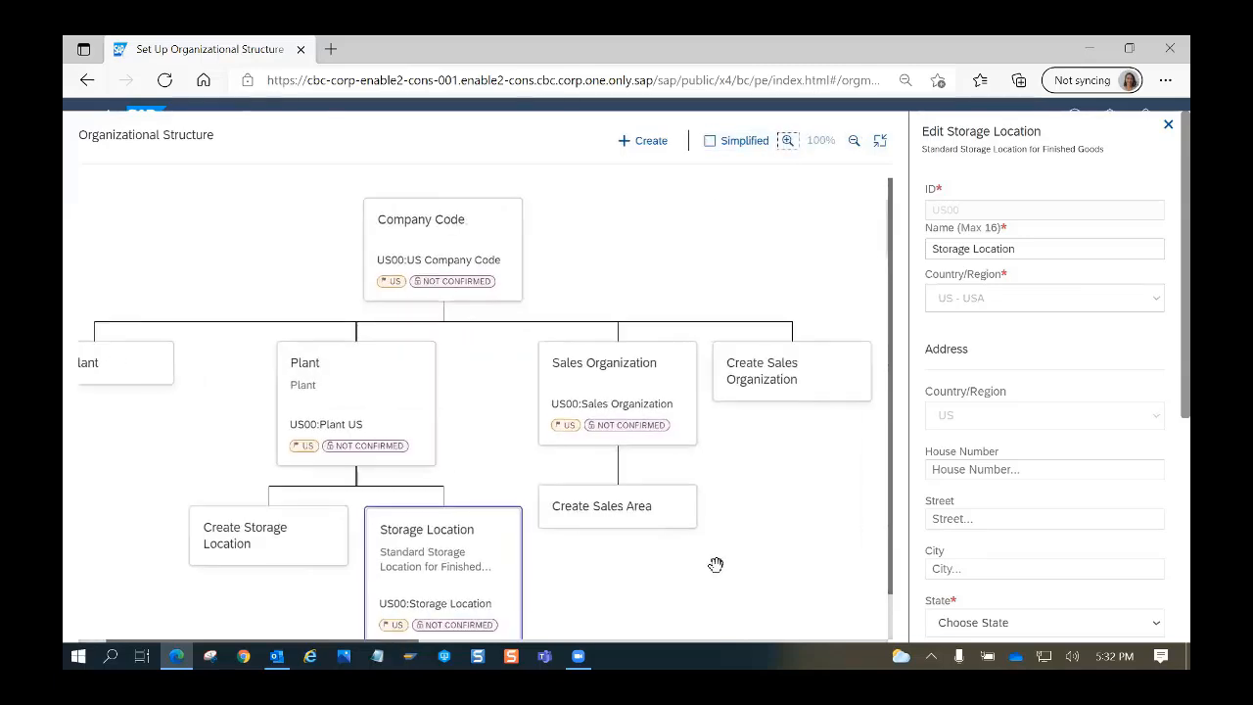
# Turn on the simplified view of the organizational structure and look over the units it displays.
pyautogui.click(706, 141)
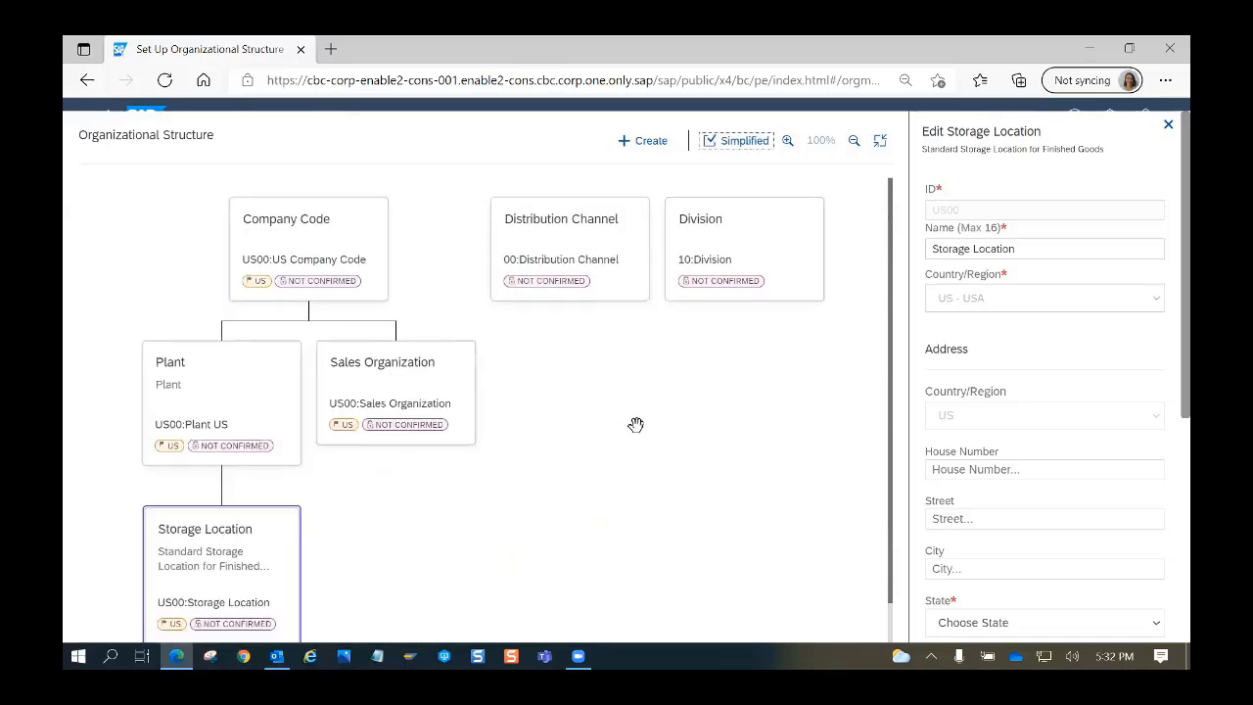
pyautogui.scroll(-1, 646, 460)
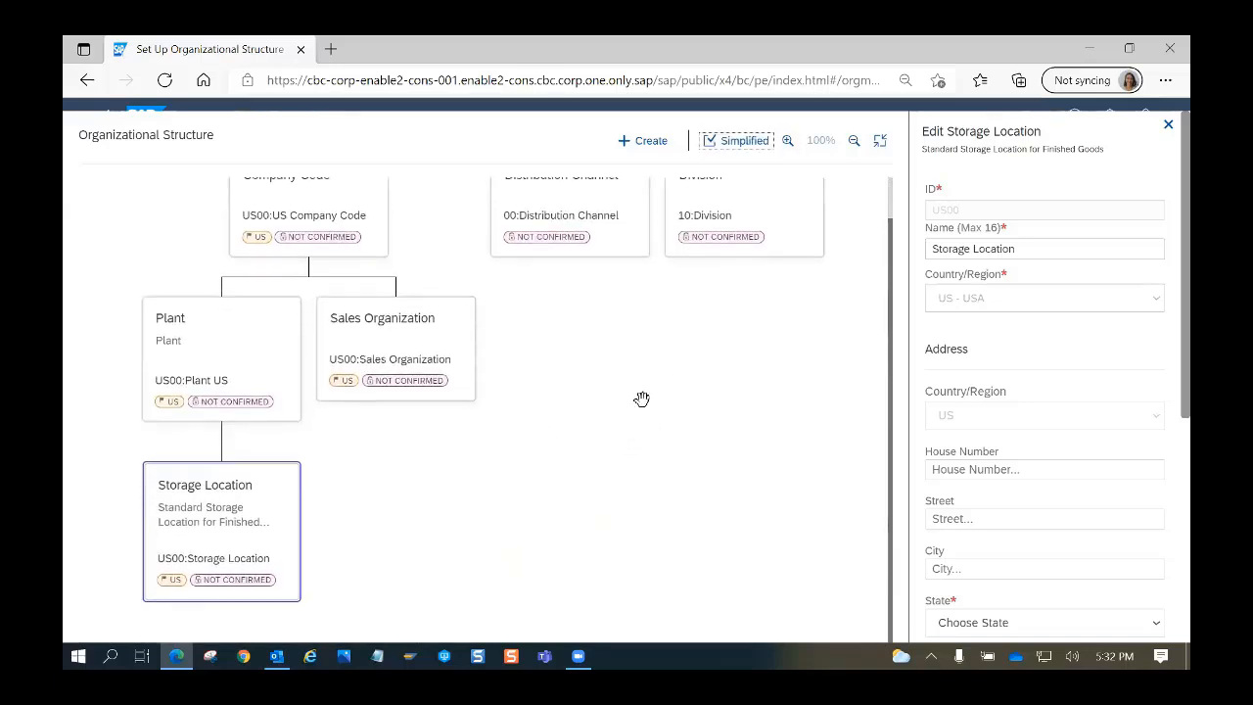
pyautogui.scroll(1, 635, 548)
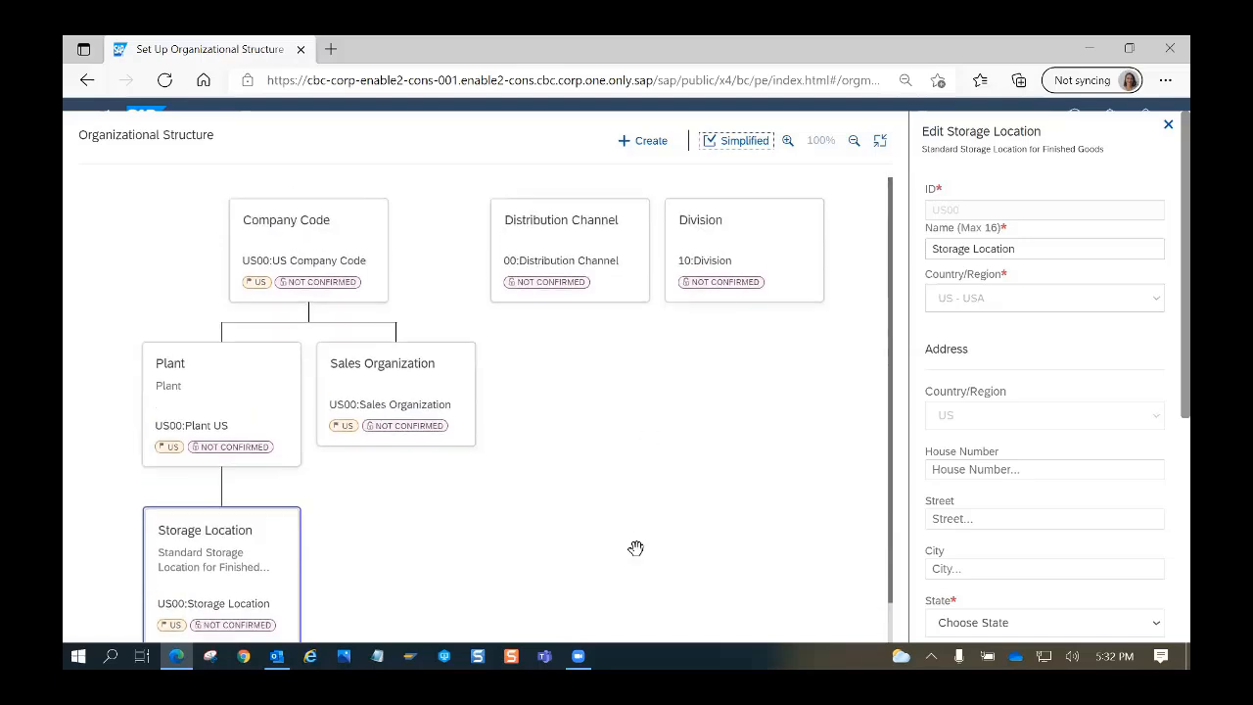
pyautogui.scroll(-1, 641, 391)
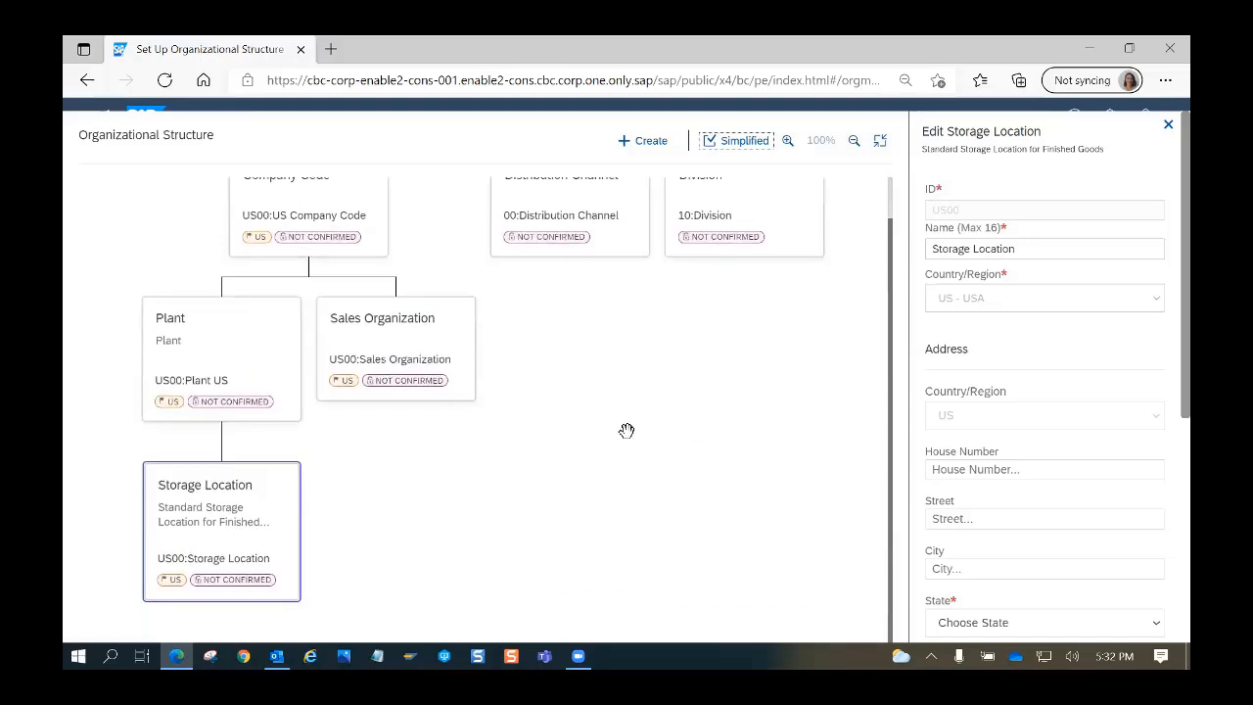